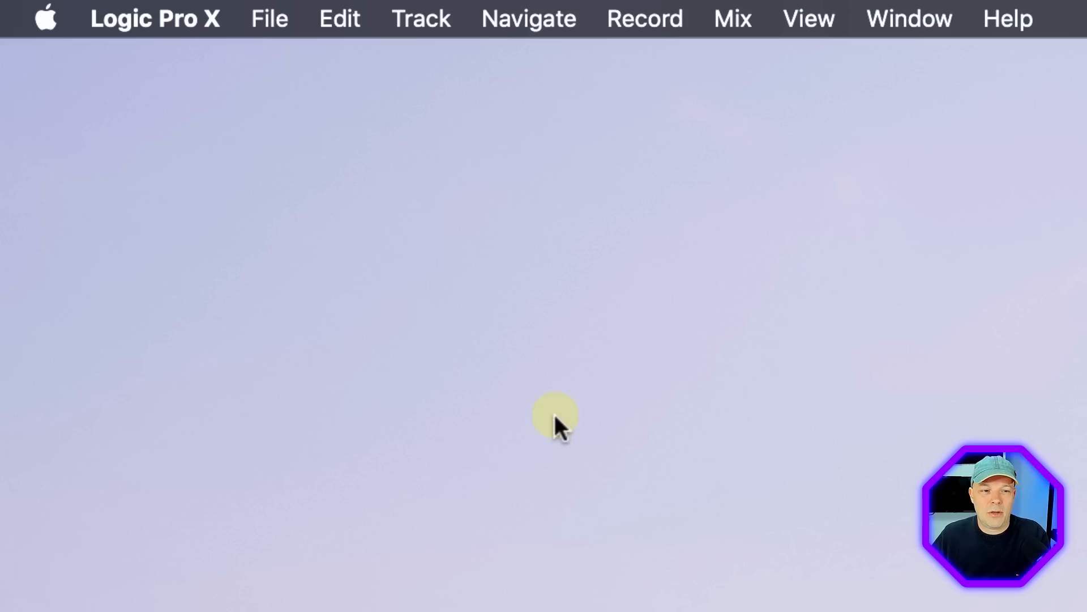
Open the project chooser and examine the Starter Grids, Tutorials, Demo Projects and Project Templates, including the Songwriter and Hip Hop templates.
click(270, 19)
click(285, 60)
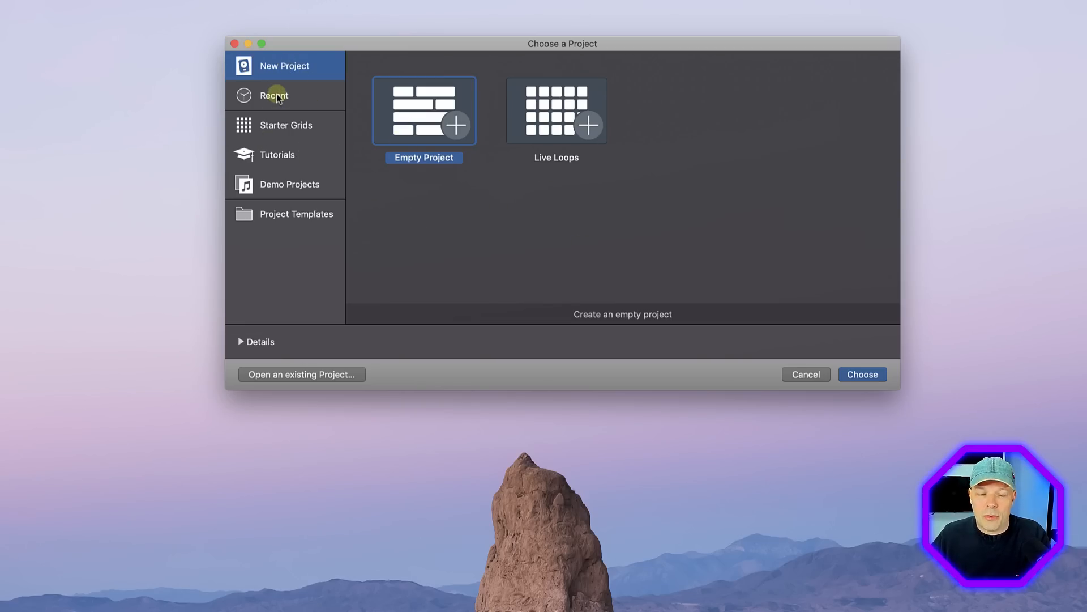
click(299, 126)
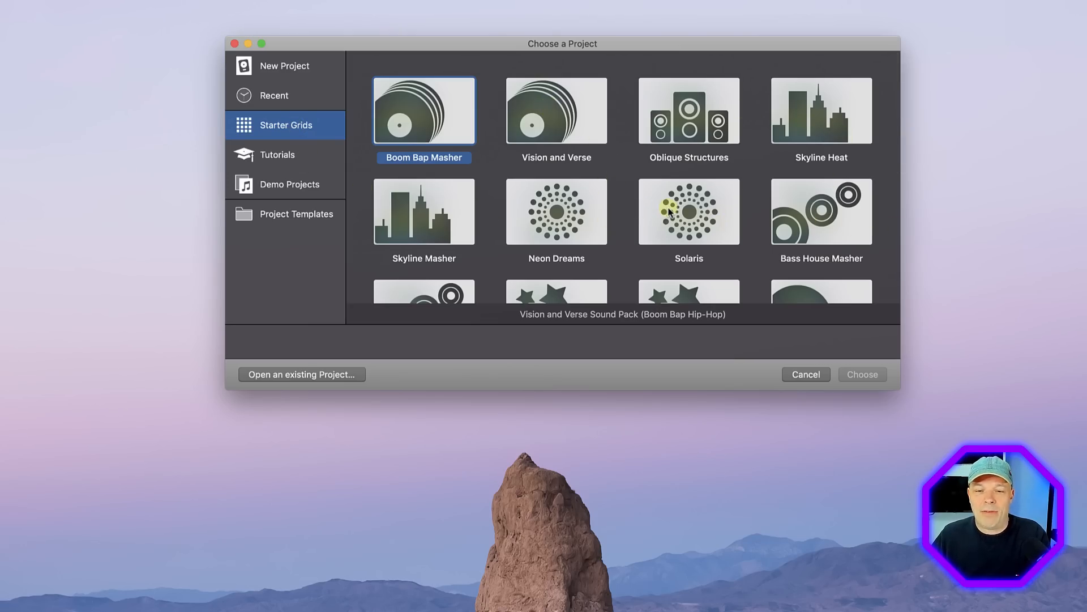
scroll(566, 170, down, 3)
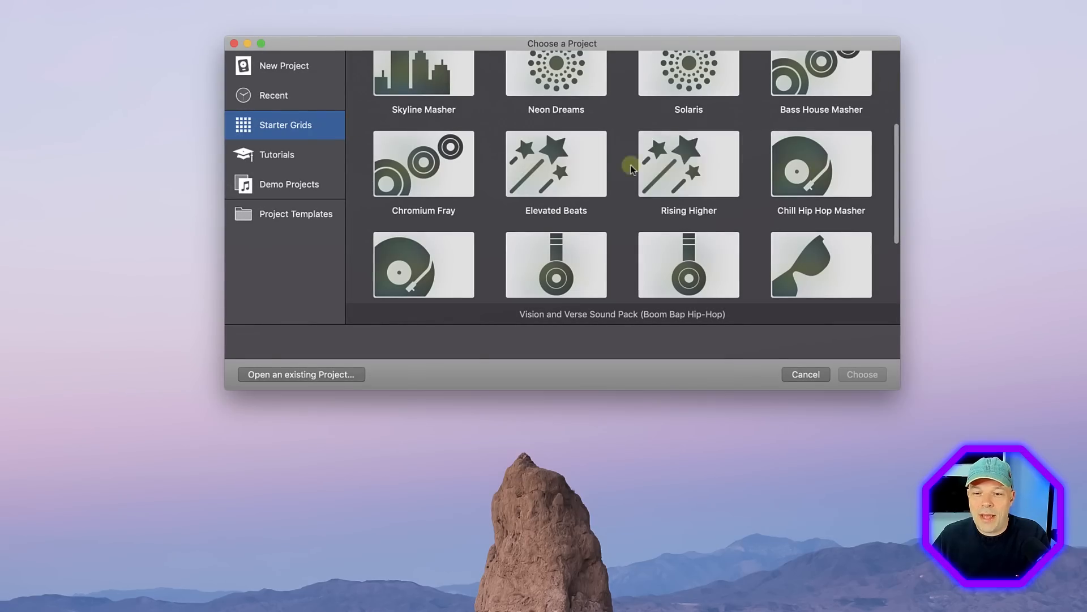
click(278, 155)
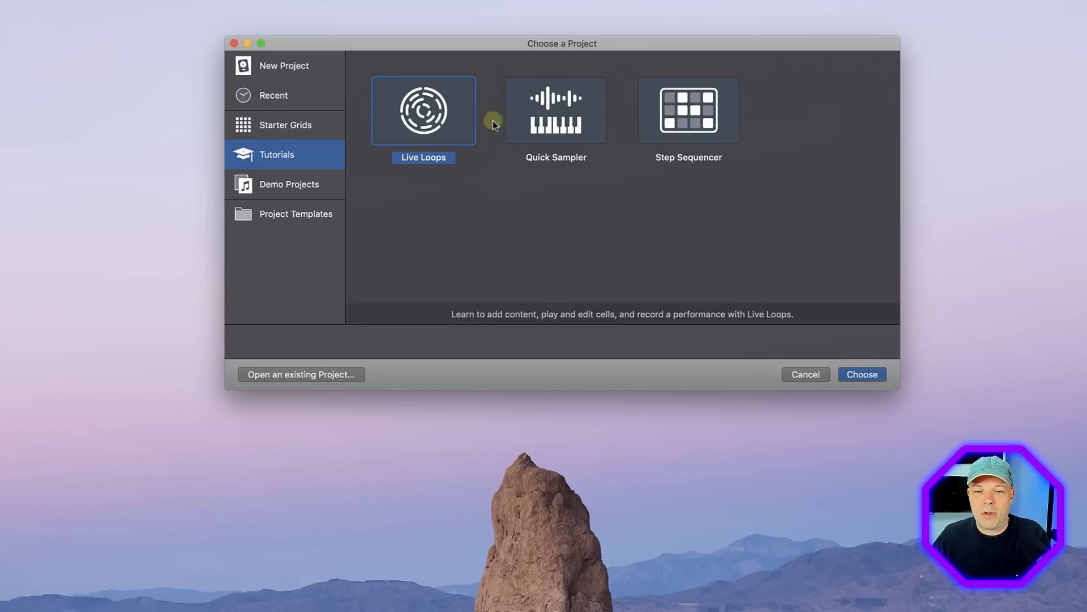
click(283, 184)
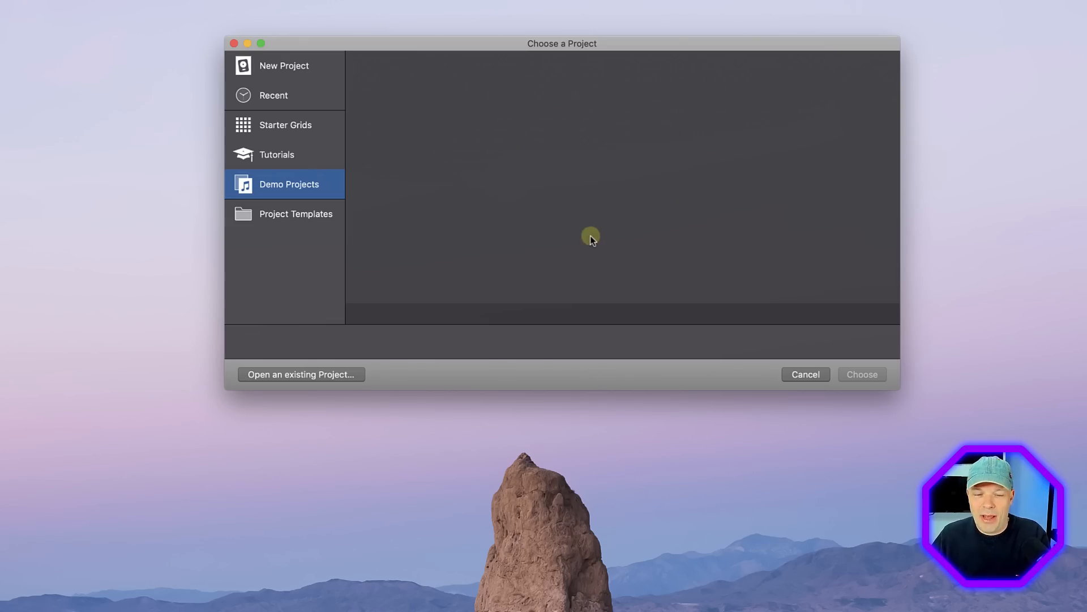
click(291, 214)
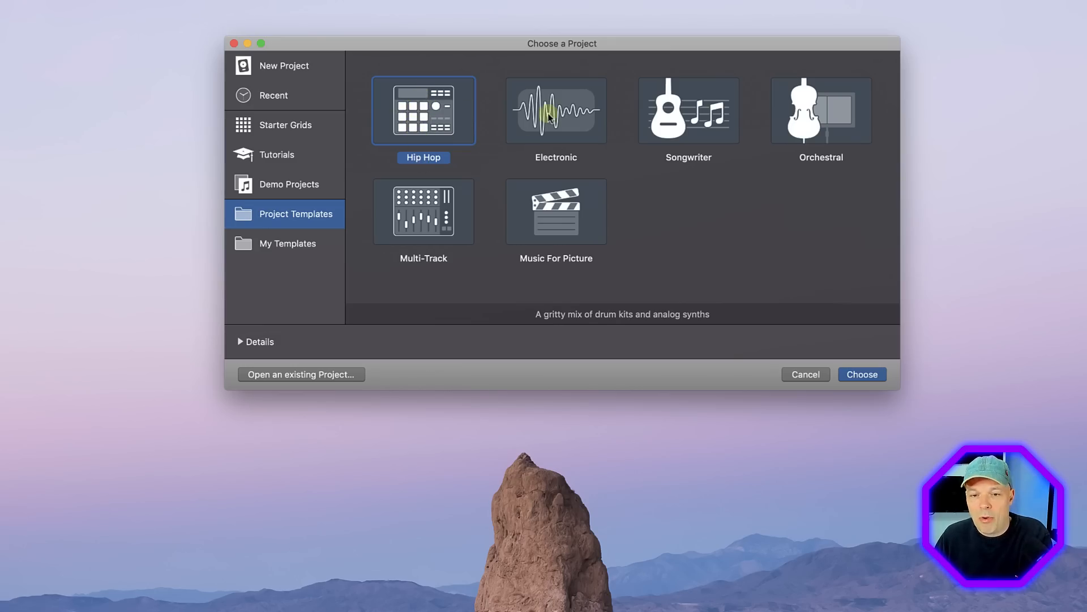
click(696, 112)
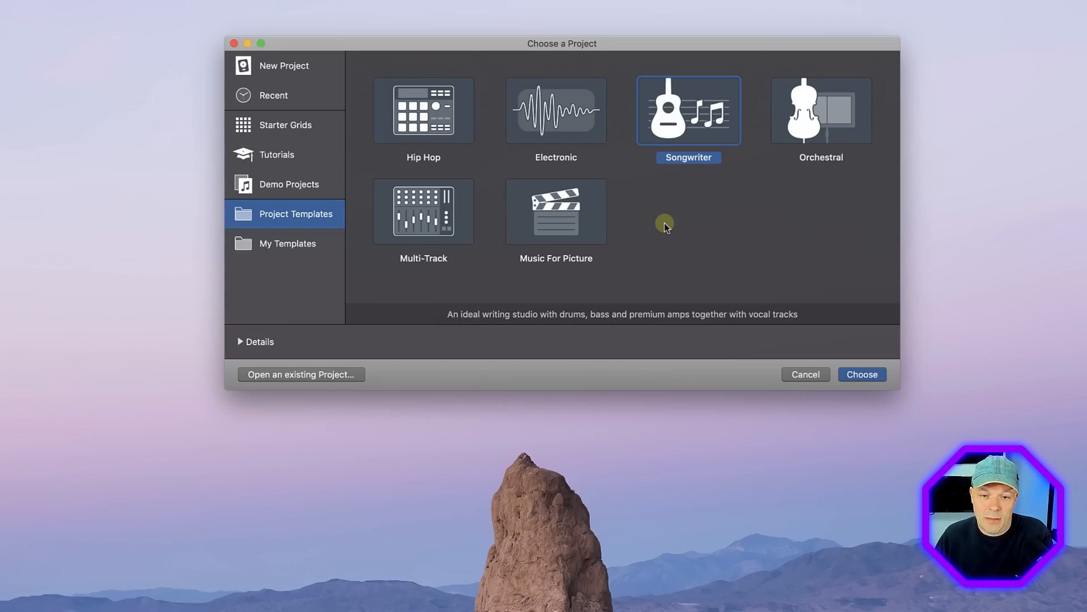
click(437, 112)
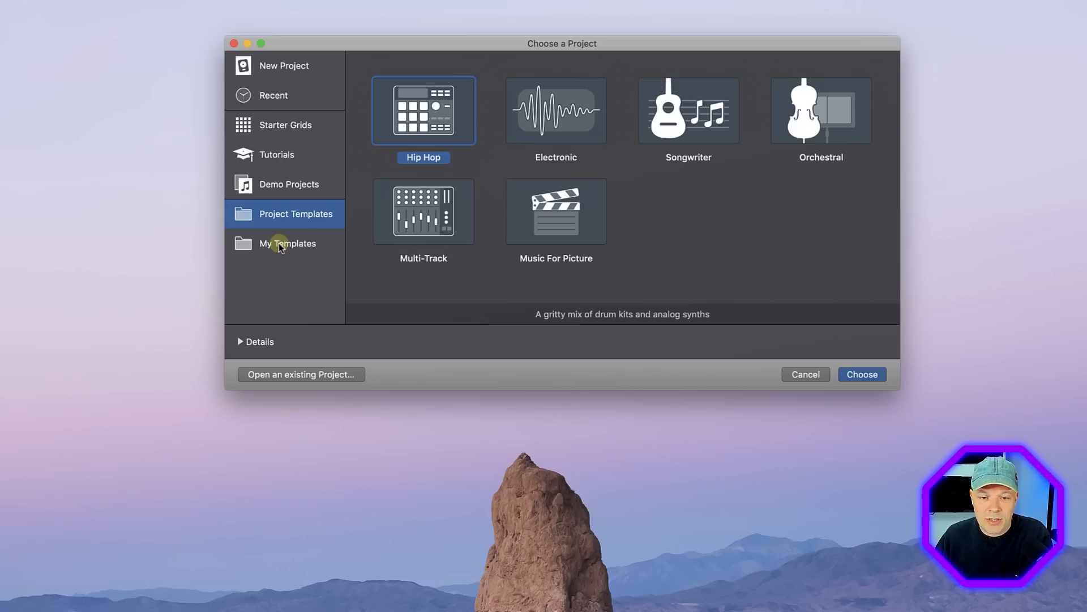
Expand the project details and create a new Empty Project.
click(240, 342)
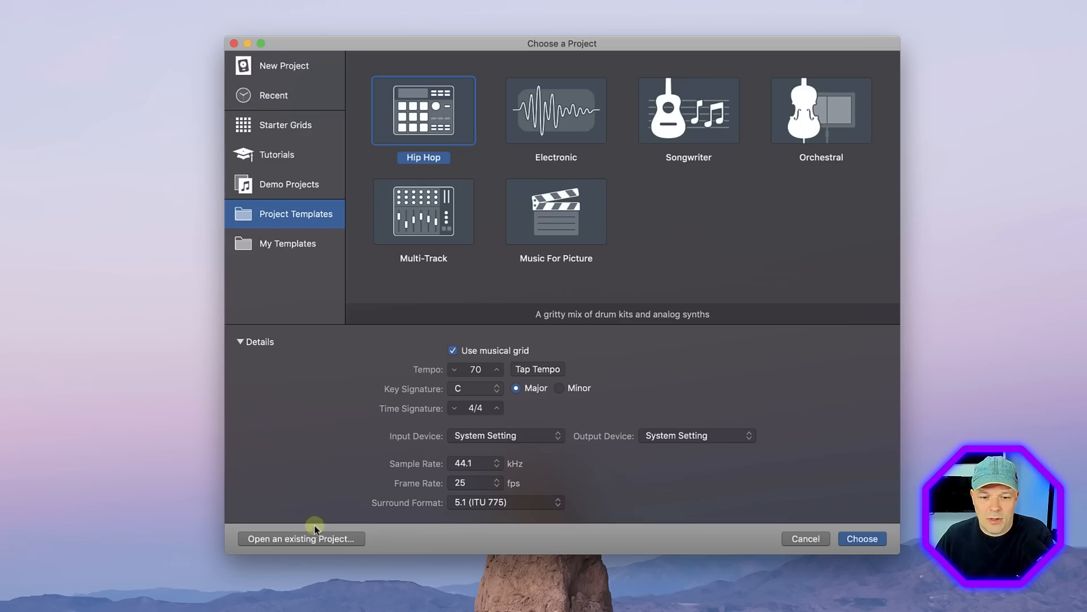
click(284, 66)
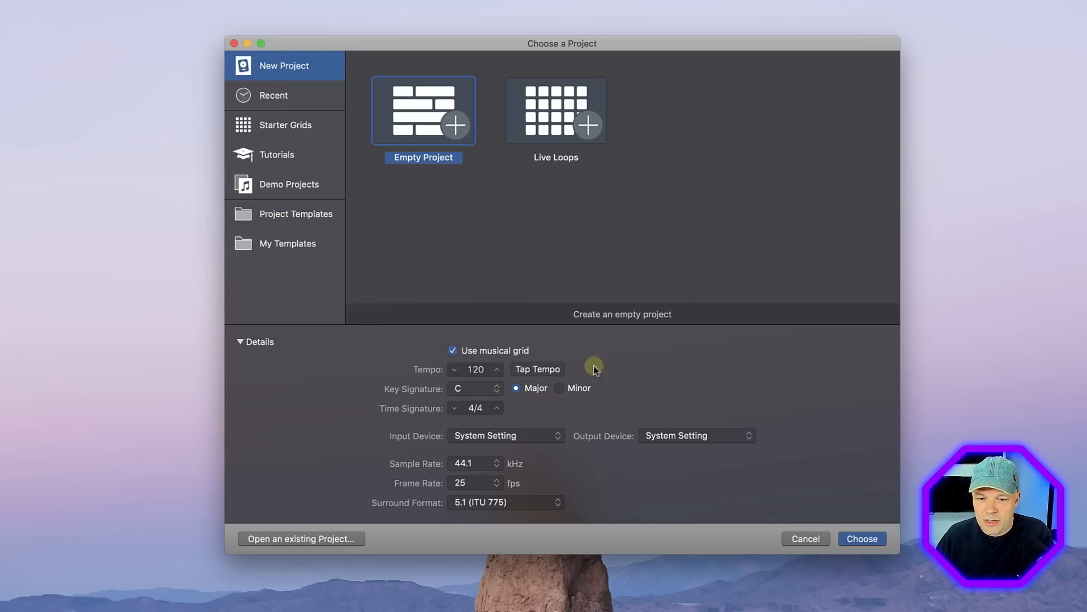
click(870, 538)
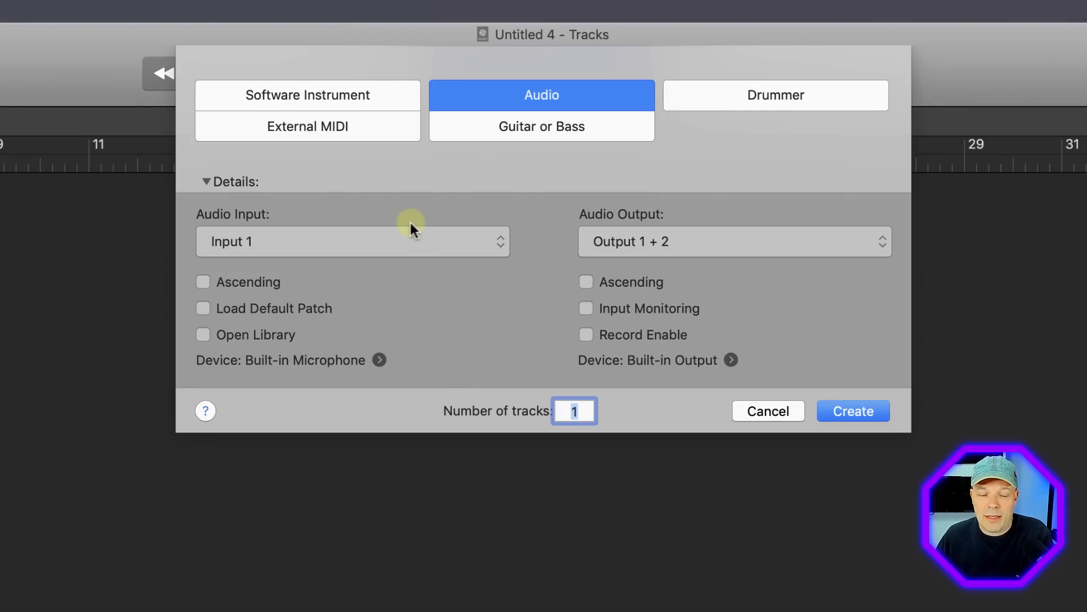
Examine the settings offered for Software Instrument, Audio, Drummer, External MIDI and Guitar or Bass tracks.
click(291, 94)
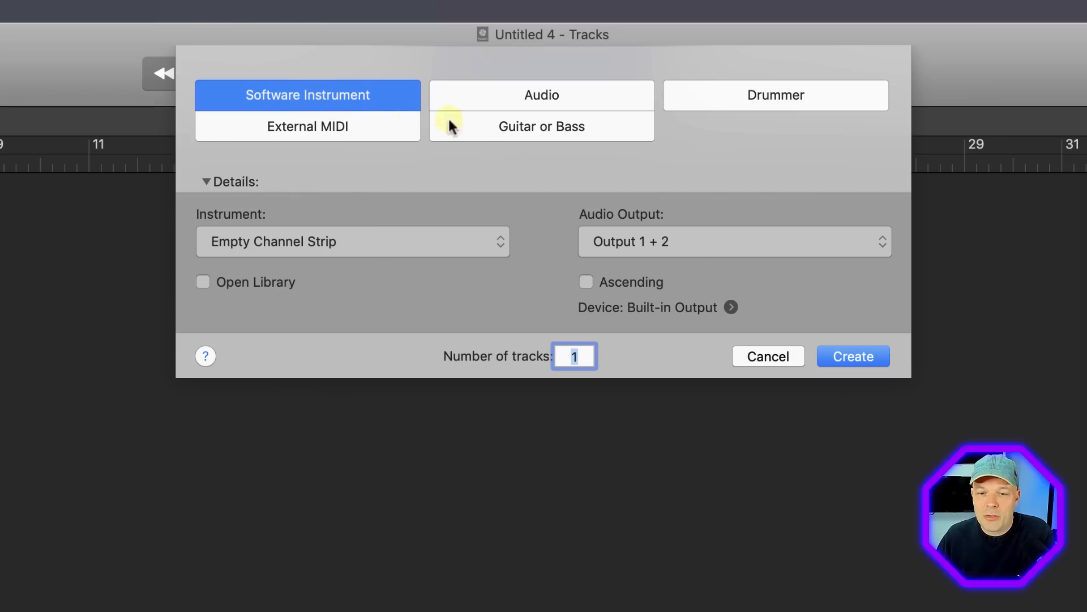
click(532, 94)
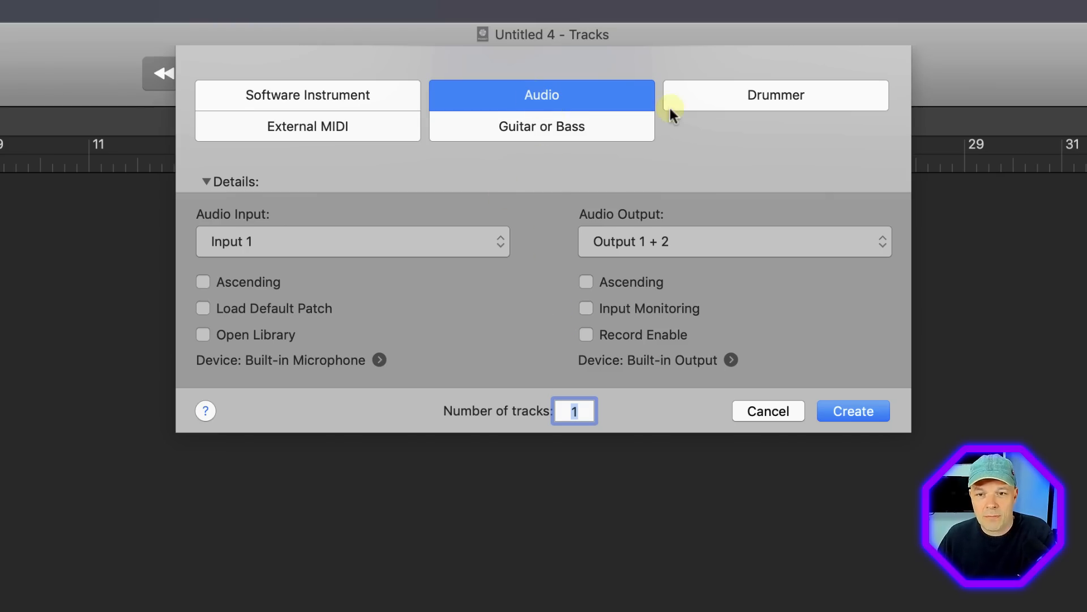
click(762, 97)
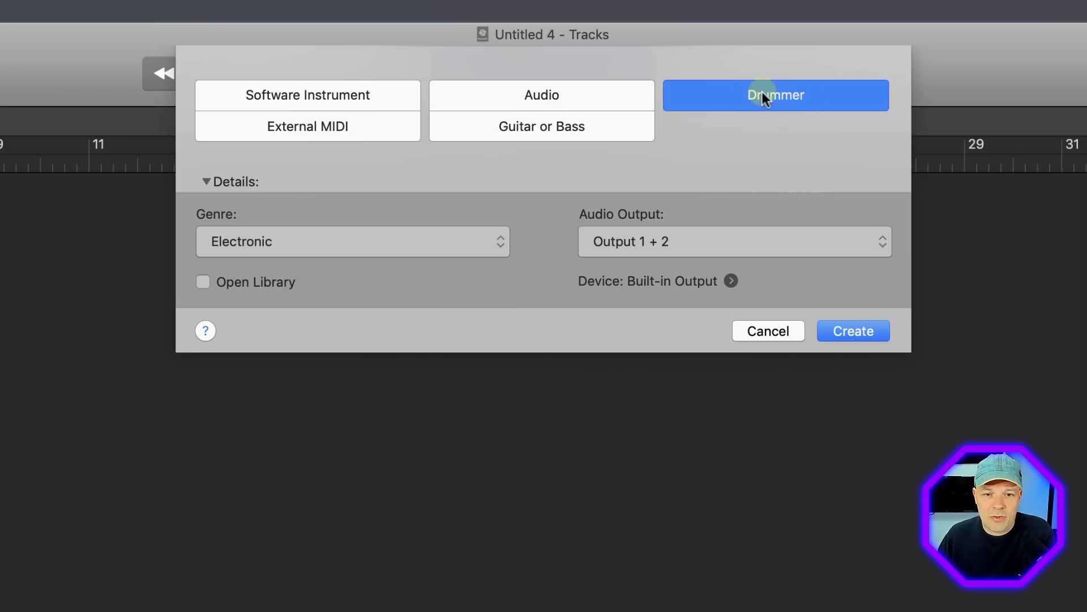
click(322, 130)
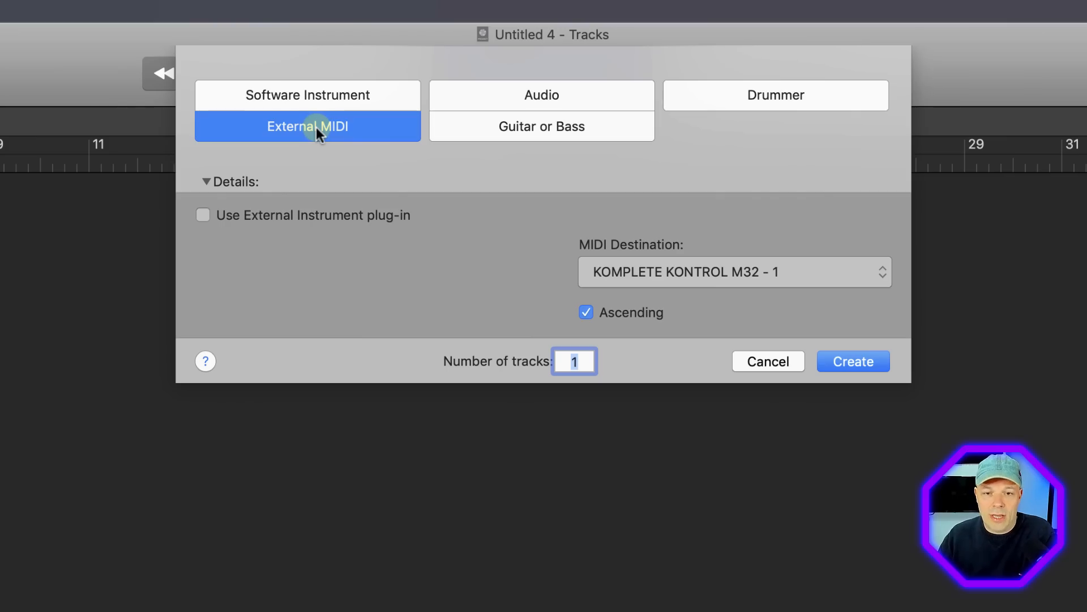
click(531, 131)
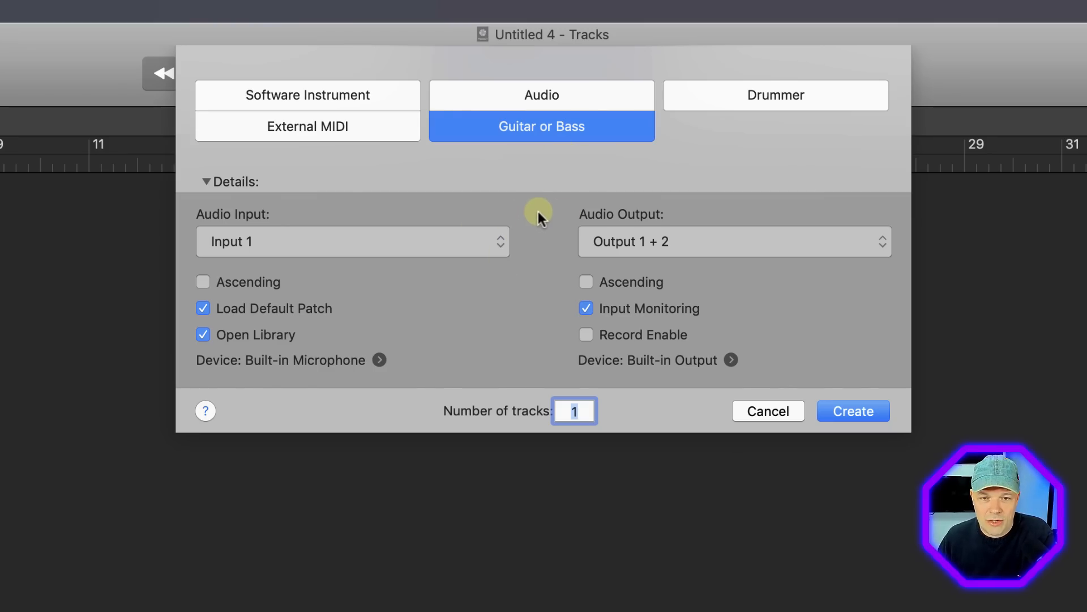
click(538, 89)
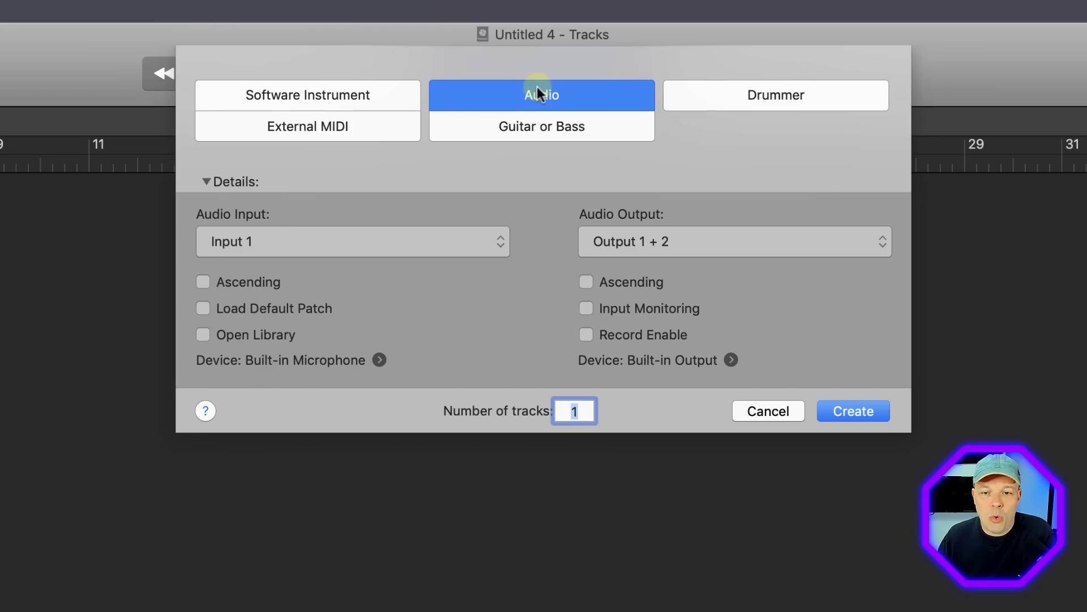
click(536, 125)
Create one software instrument track with an empty channel strip.
click(300, 91)
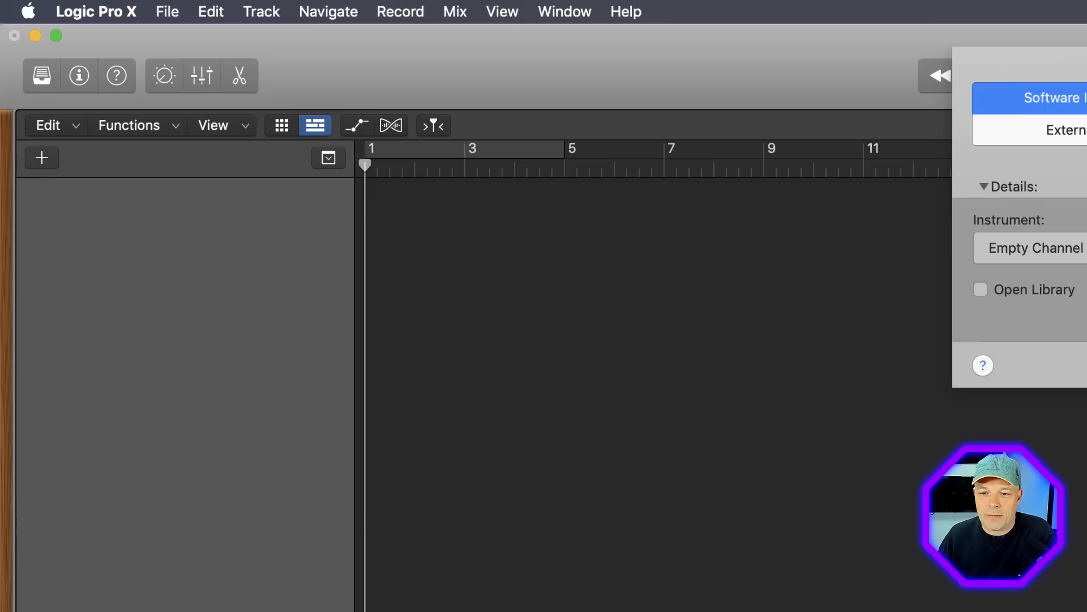
key(Return)
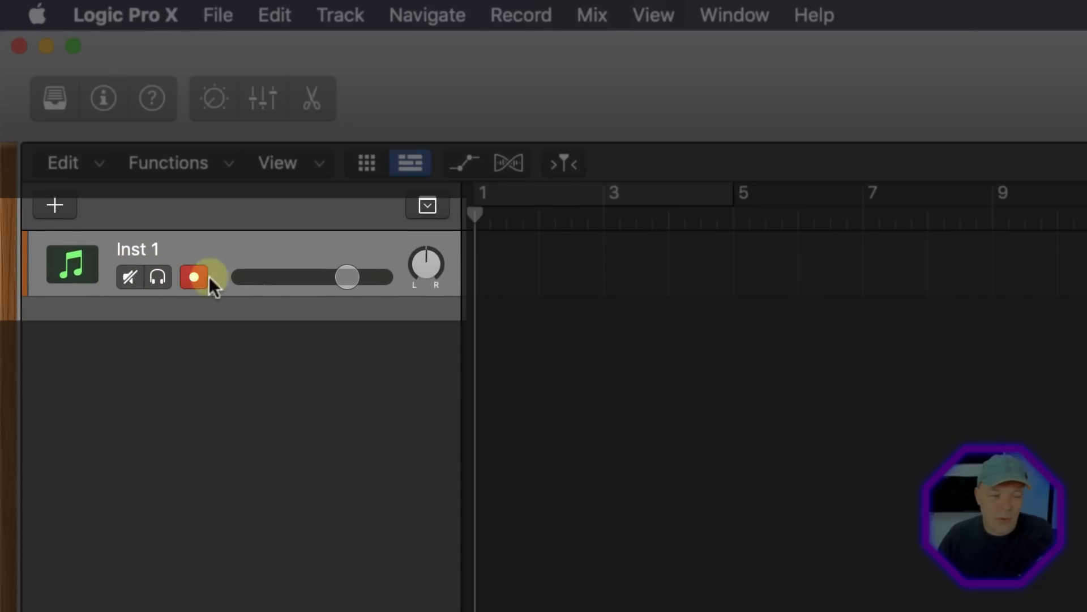
click(183, 279)
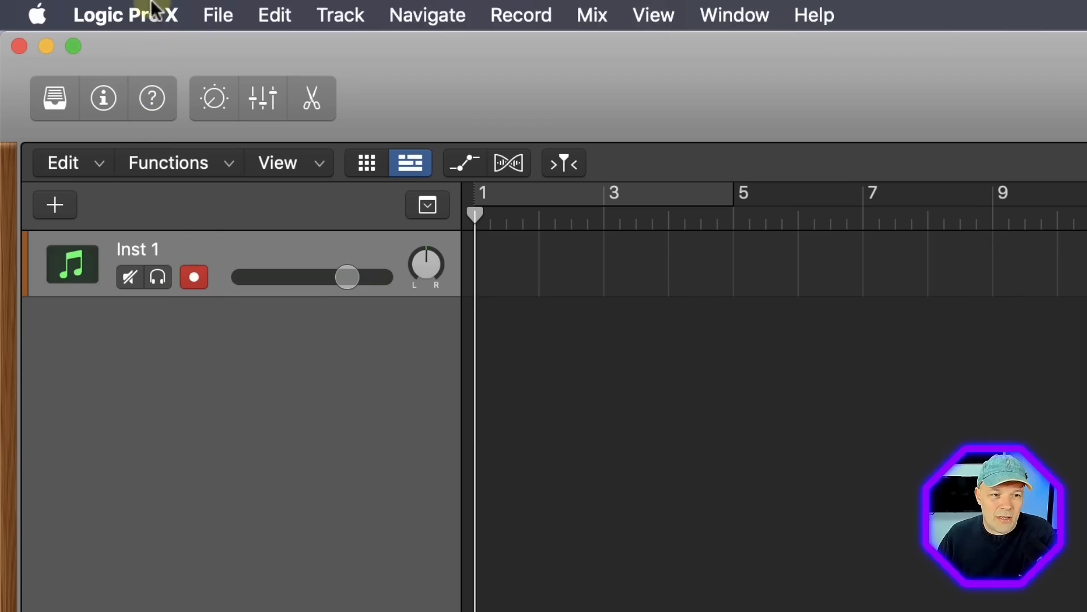
Enable the advanced tools in the program's Advanced preferences.
click(128, 10)
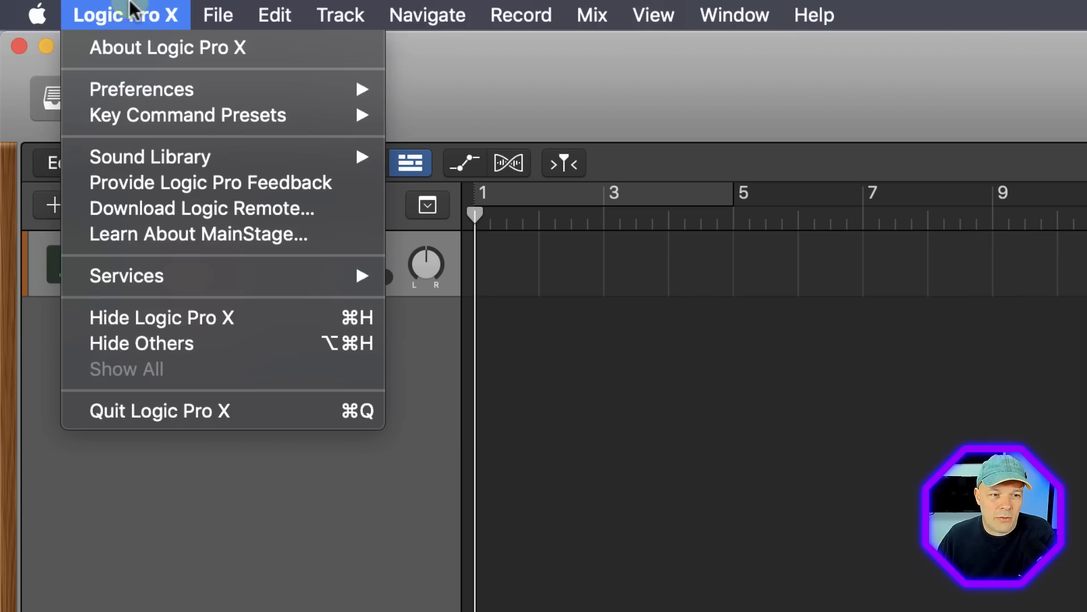
mouse_move(129, 82)
click(436, 86)
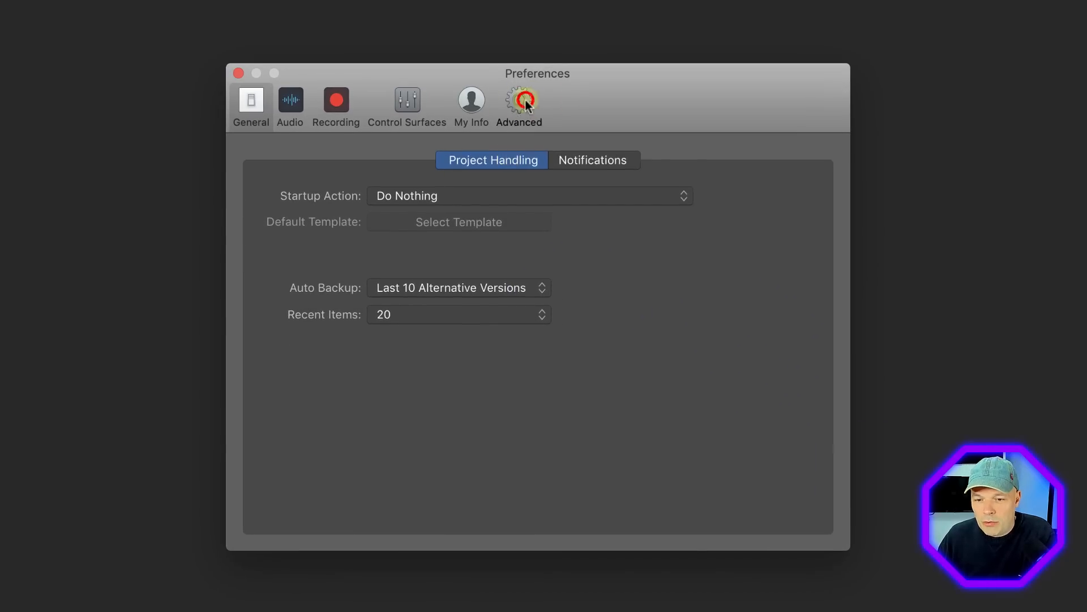
click(524, 100)
click(251, 161)
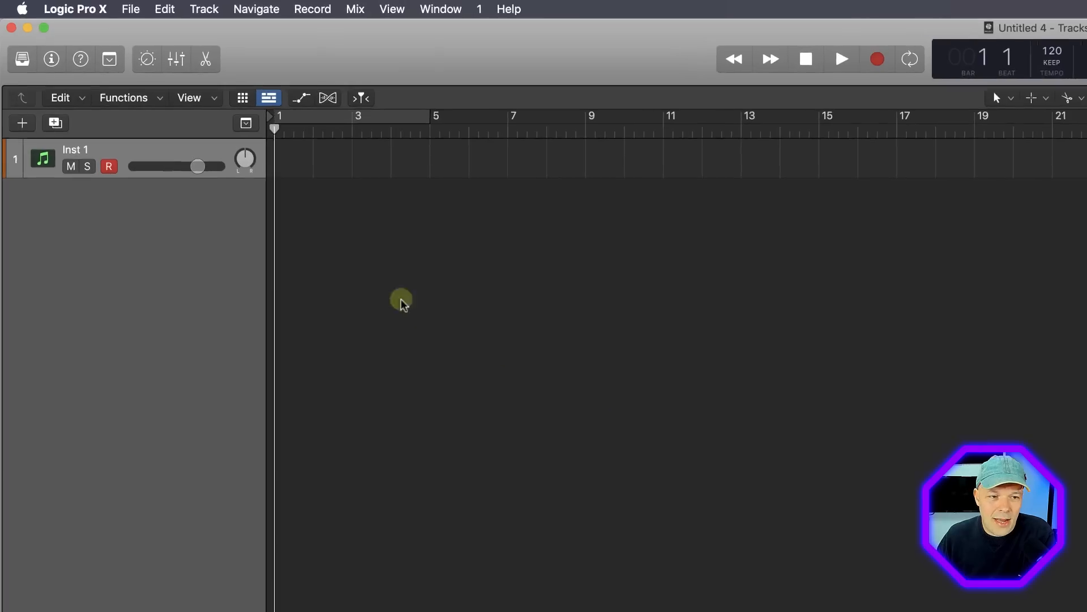
Show the sound library and load the Boesendorfer Grand Piano patch on the instrument track.
click(27, 73)
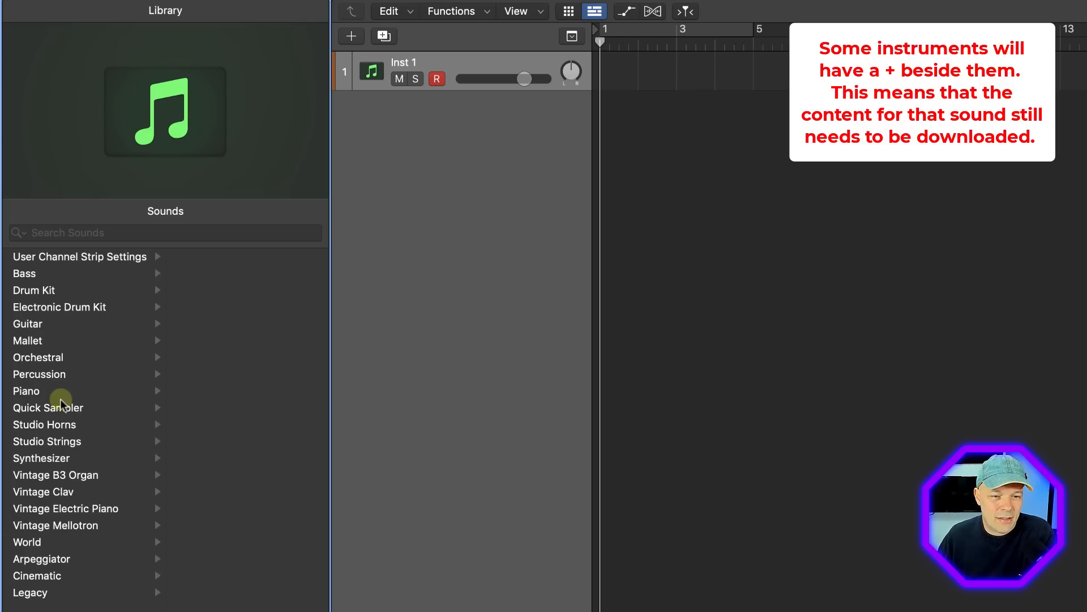
click(449, 62)
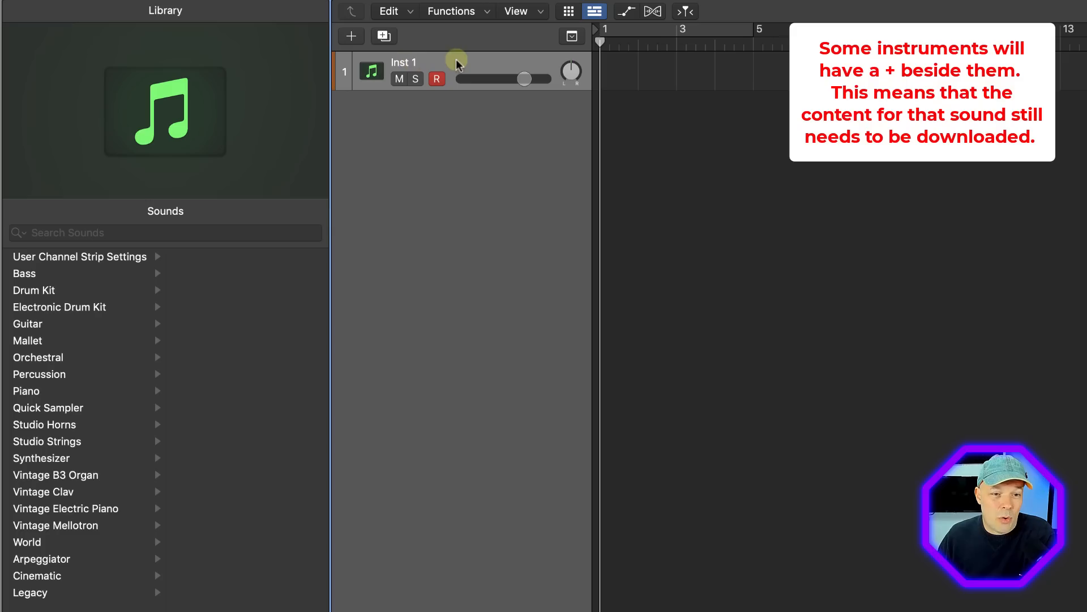
click(43, 392)
click(227, 256)
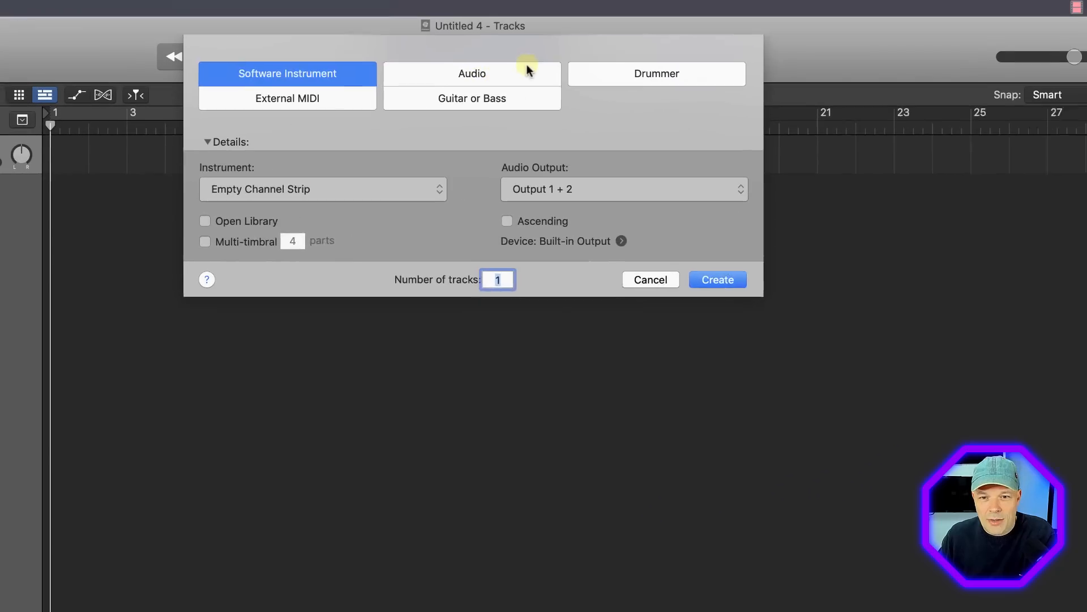
Add one audio track using Input 1 and load the Sharp Chorus acoustic guitar patch on it.
click(458, 78)
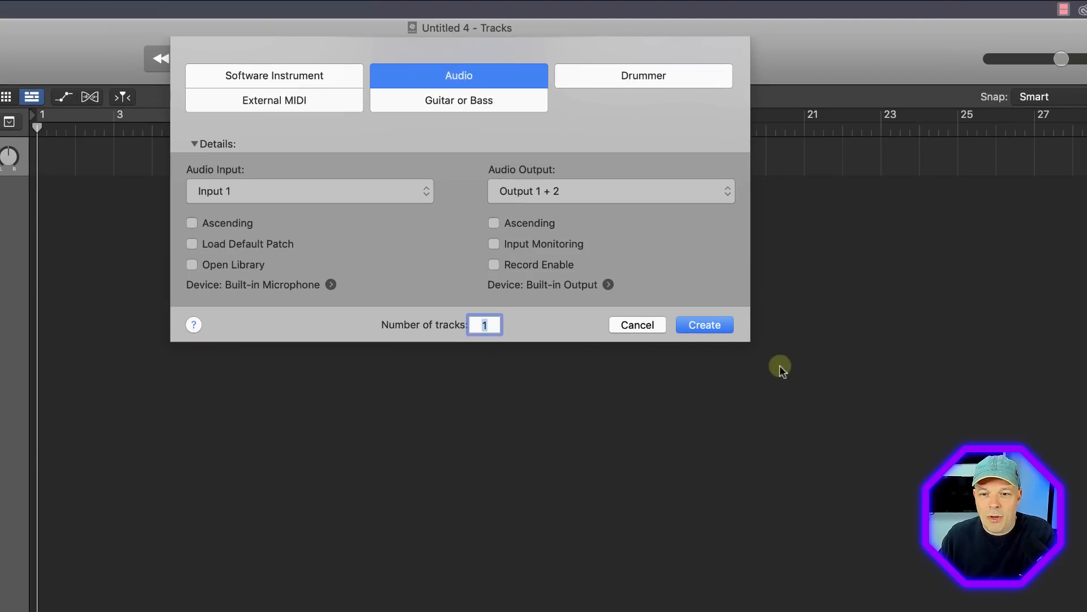
click(704, 324)
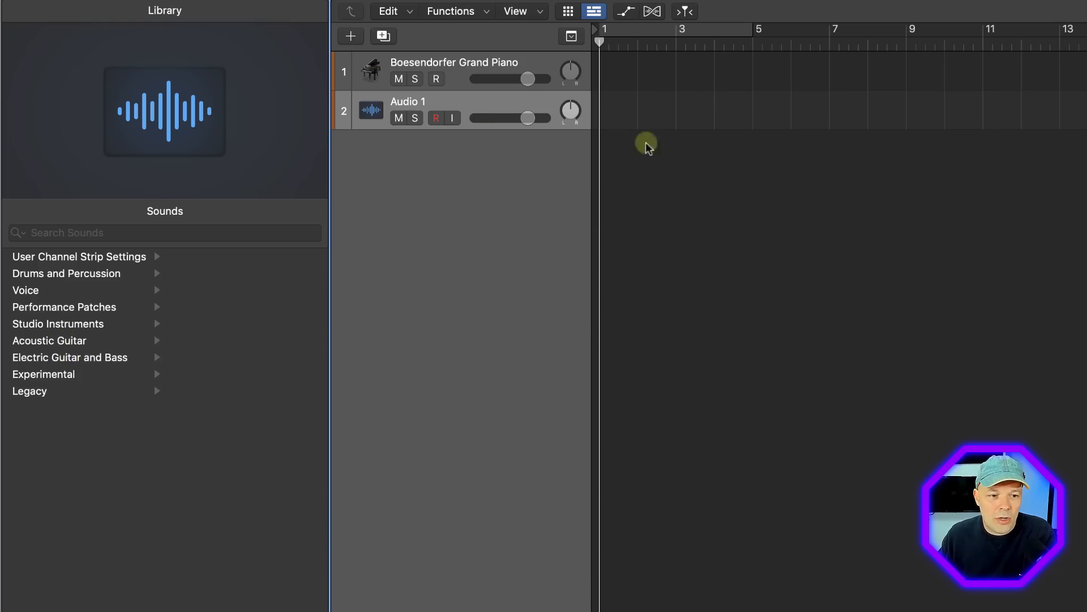
click(48, 340)
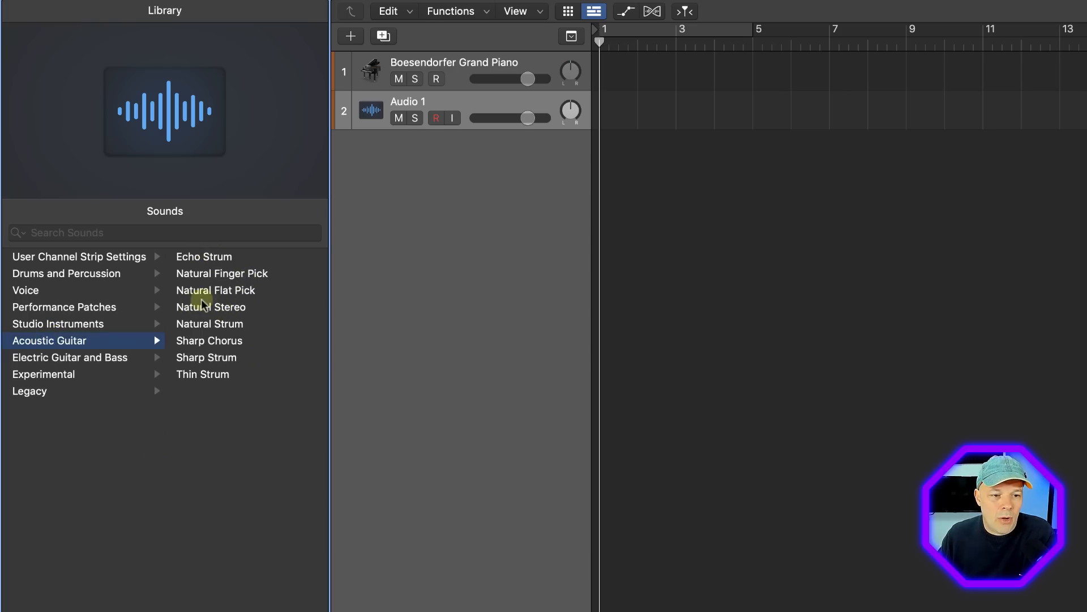
click(198, 341)
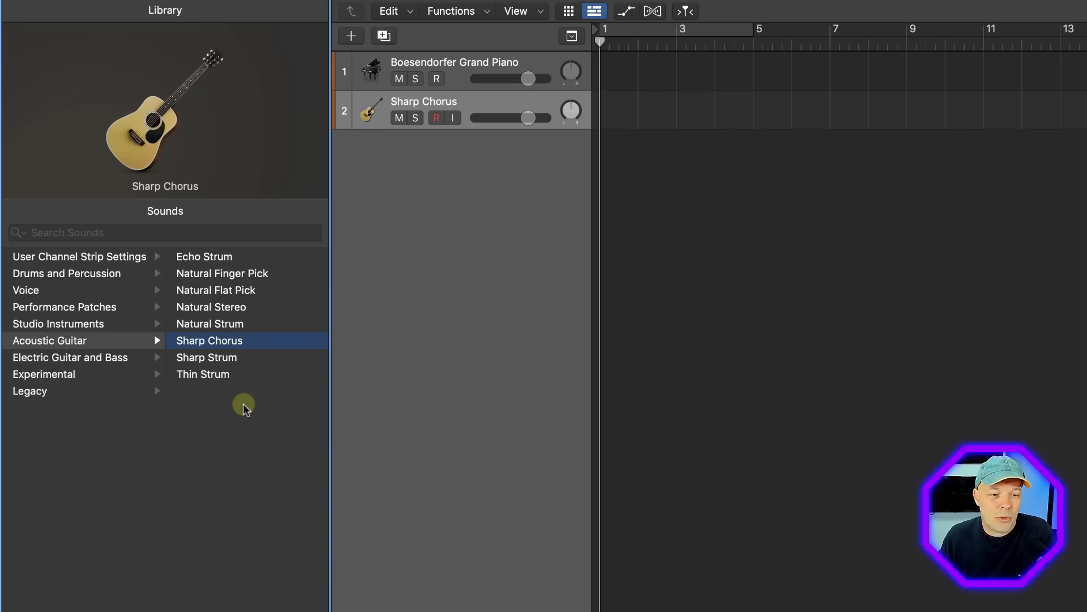
Select the Boesendorfer Grand Piano track and show its channel strip in the inspector.
click(460, 68)
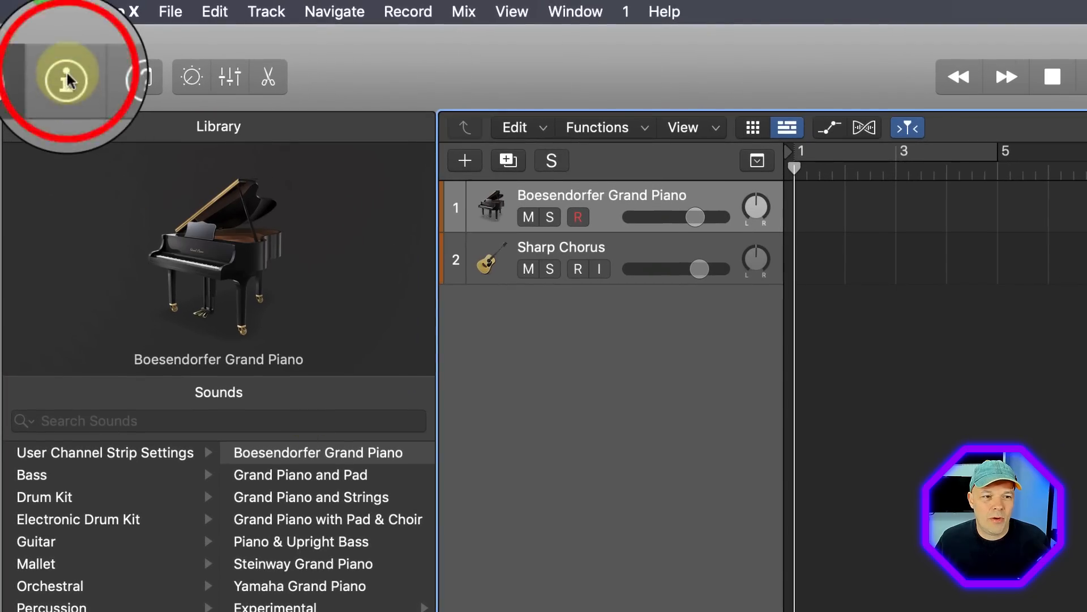
click(67, 80)
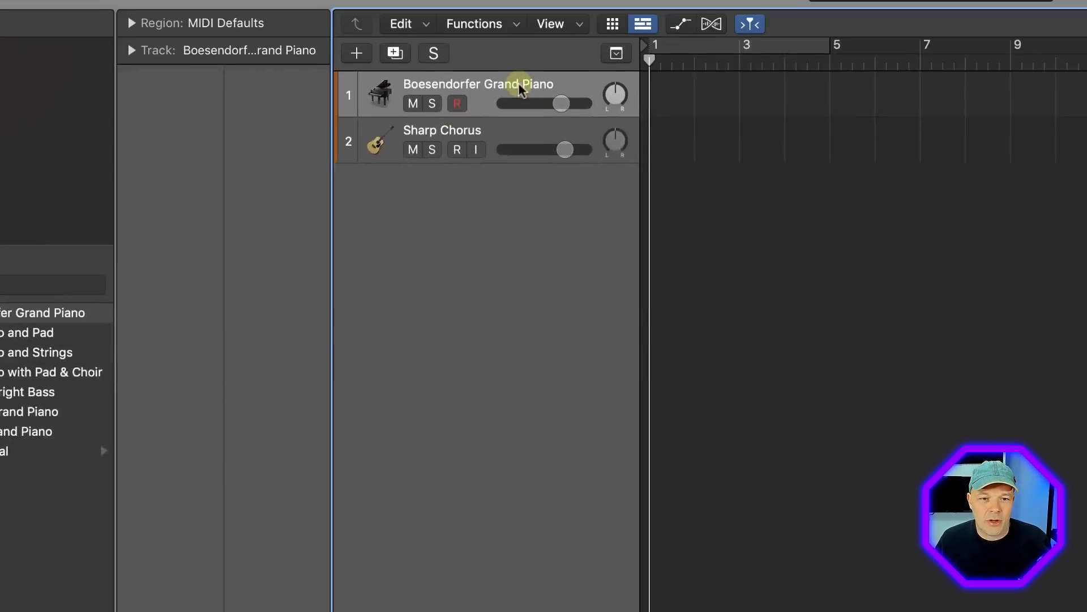
click(492, 86)
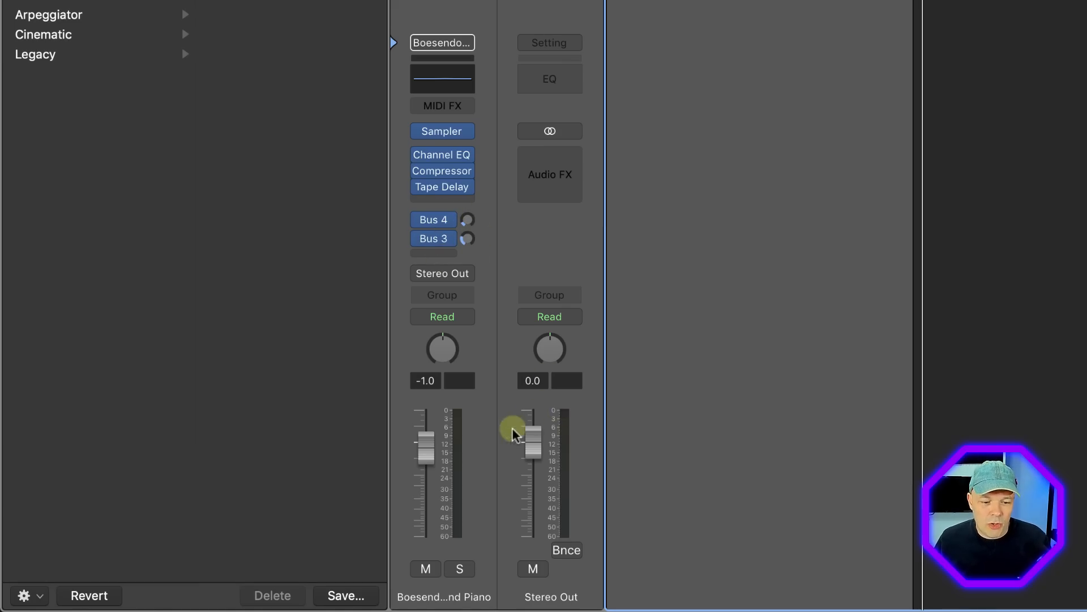
Set the Boesendorfer Grand Piano channel's volume to -0.6 and its pan to -2.
drag(428, 453, 445, 409)
mouse_move(444, 347)
mouse_down()
mouse_move(444, 429)
mouse_move(443, 335)
mouse_up()
Toggle mute and solo on the Boesendorfer Grand Piano channel strip.
click(427, 570)
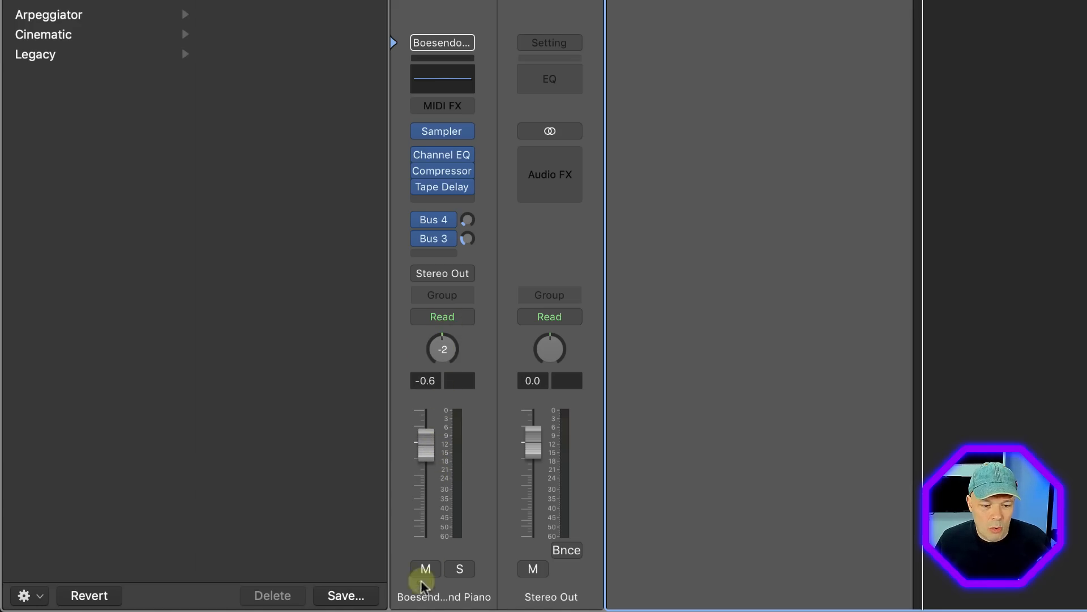
click(462, 570)
click(426, 569)
click(460, 569)
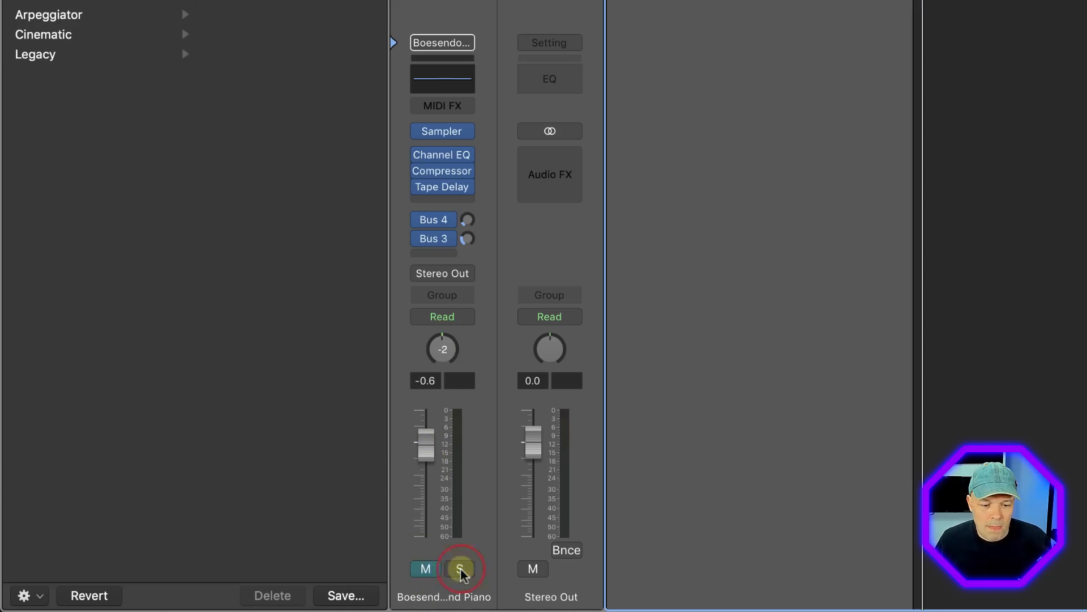
Unmute the Boesendorfer Grand Piano, toggle solo from its track header, and adjust the header's volume control.
click(429, 569)
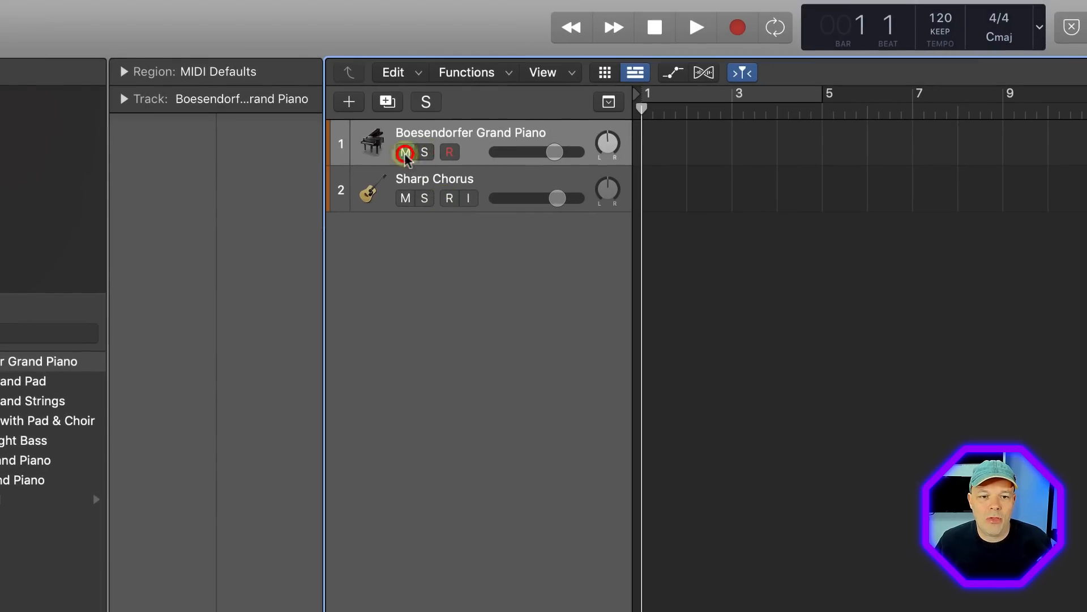
click(423, 152)
click(423, 152)
click(552, 153)
drag(551, 152, 607, 153)
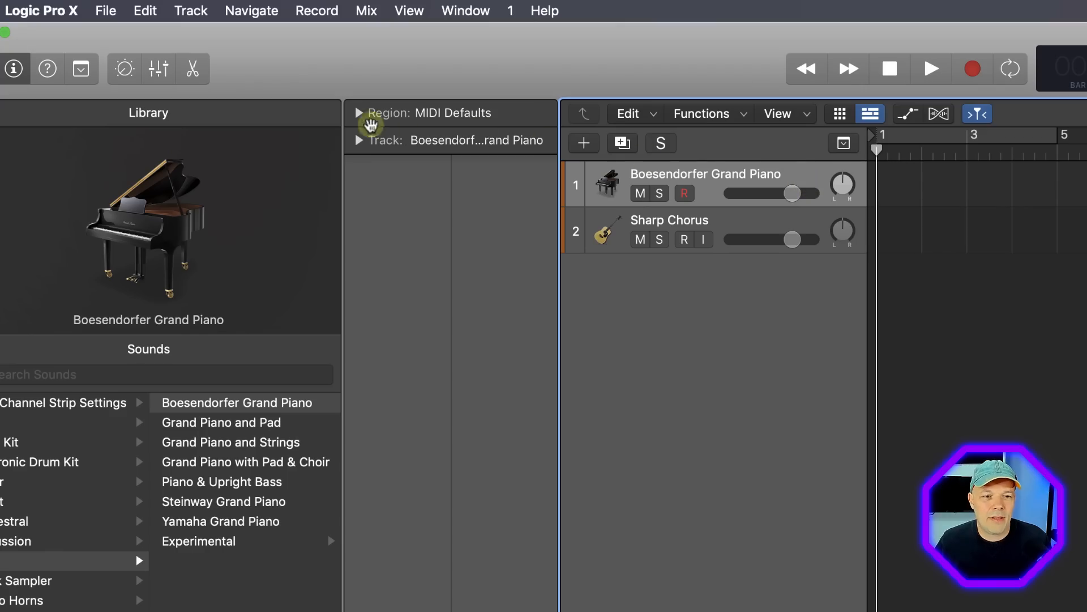
Expand the Region parameters with the extra options and the Track parameters in the inspector to view them, and collapse both.
click(123, 72)
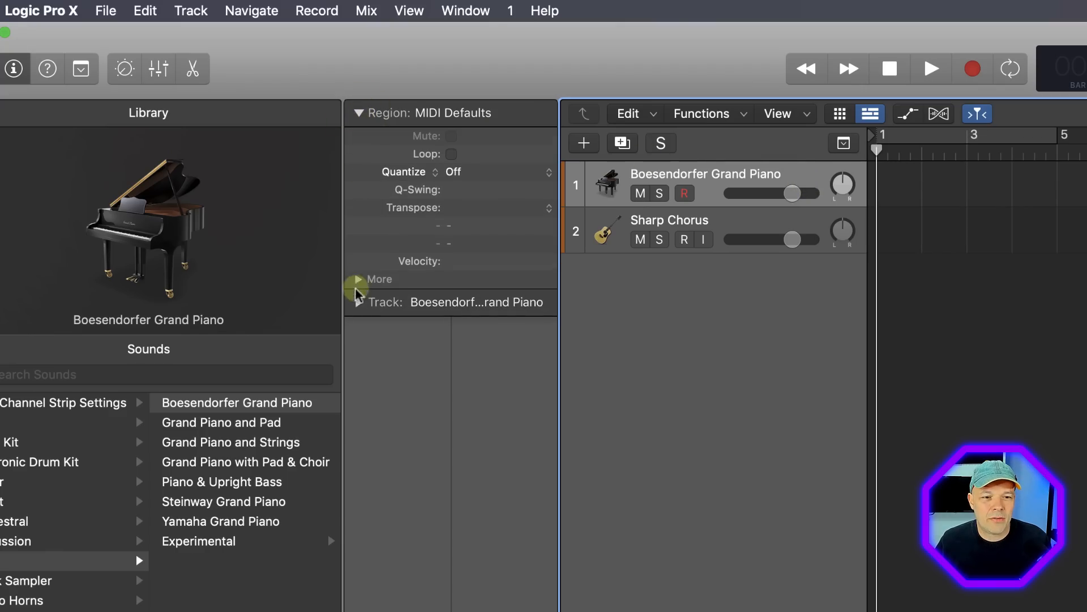
click(358, 303)
click(358, 279)
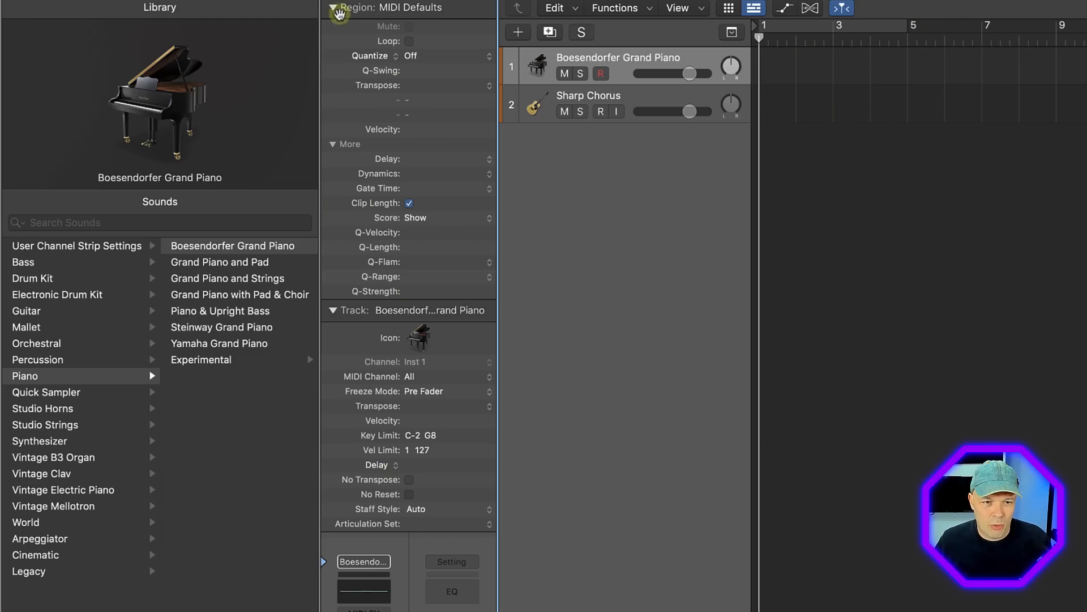
click(332, 7)
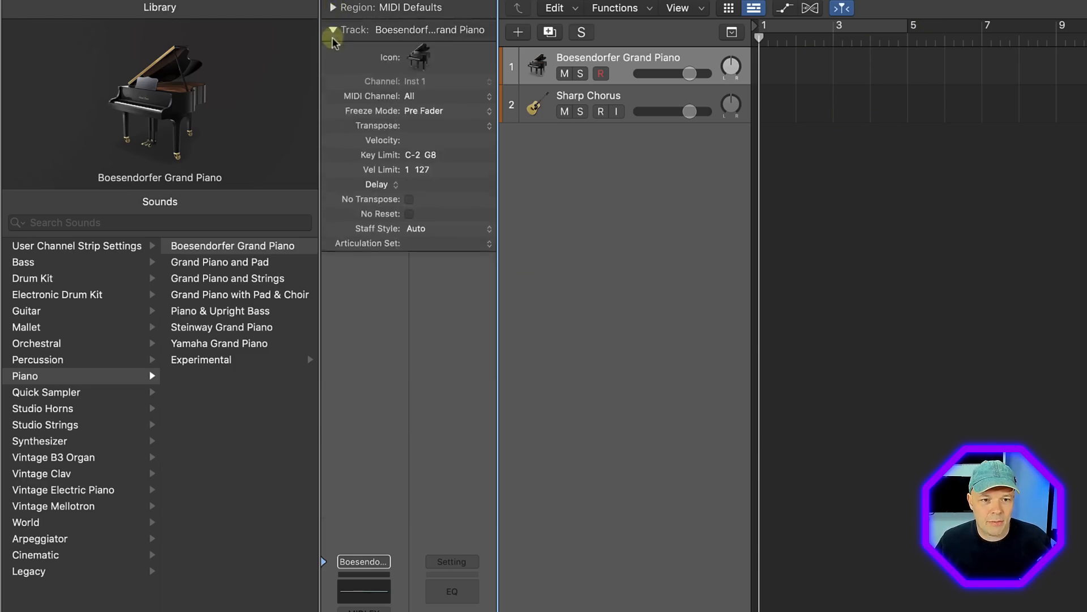
click(331, 63)
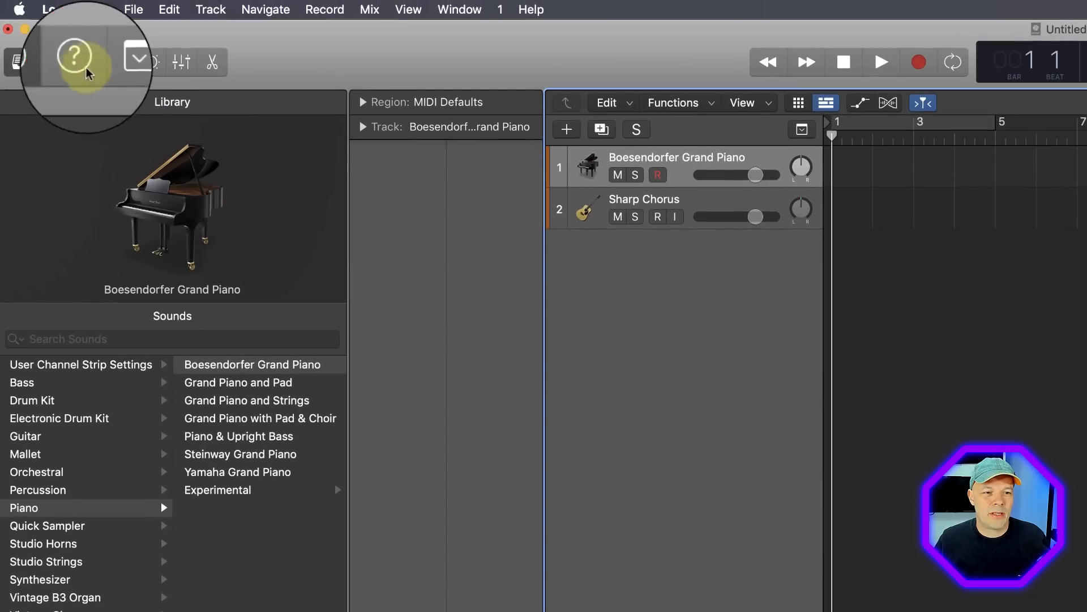
Turn on Quick Help to read about the track's volume fader, turn it off, and toggle the toolbar.
click(80, 62)
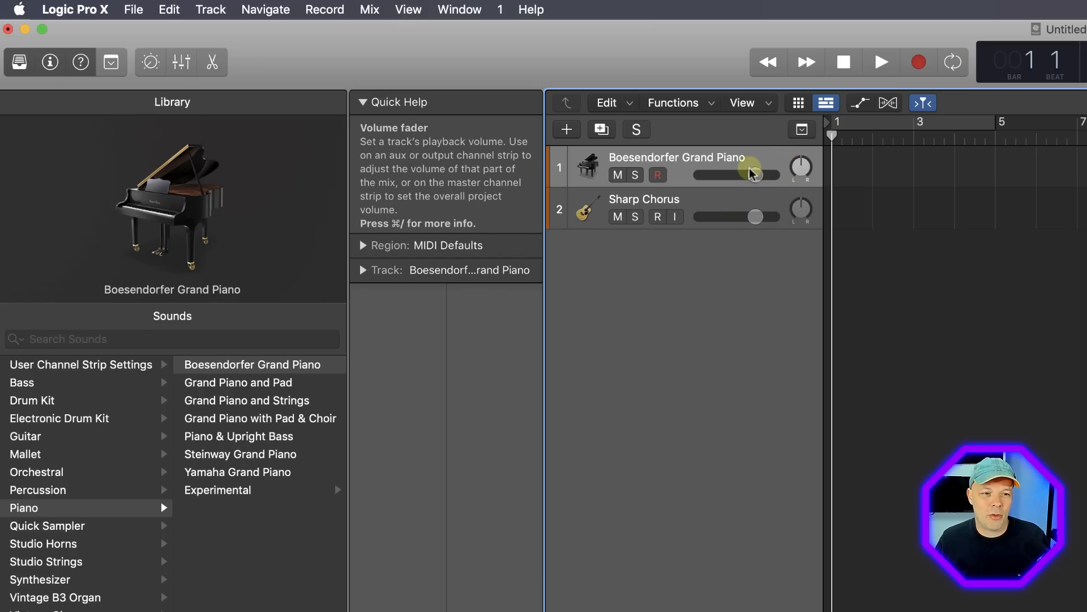
click(80, 62)
click(110, 62)
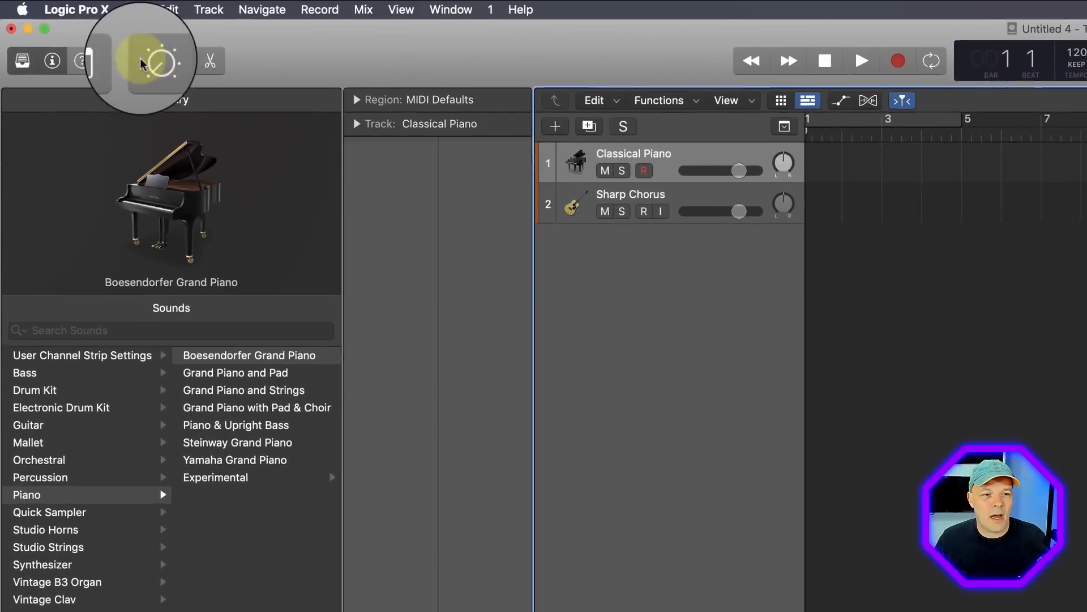
Show the Smart Controls and view the Small Hall/1.3s Diffuse Hall settings before returning to the track controls.
click(140, 63)
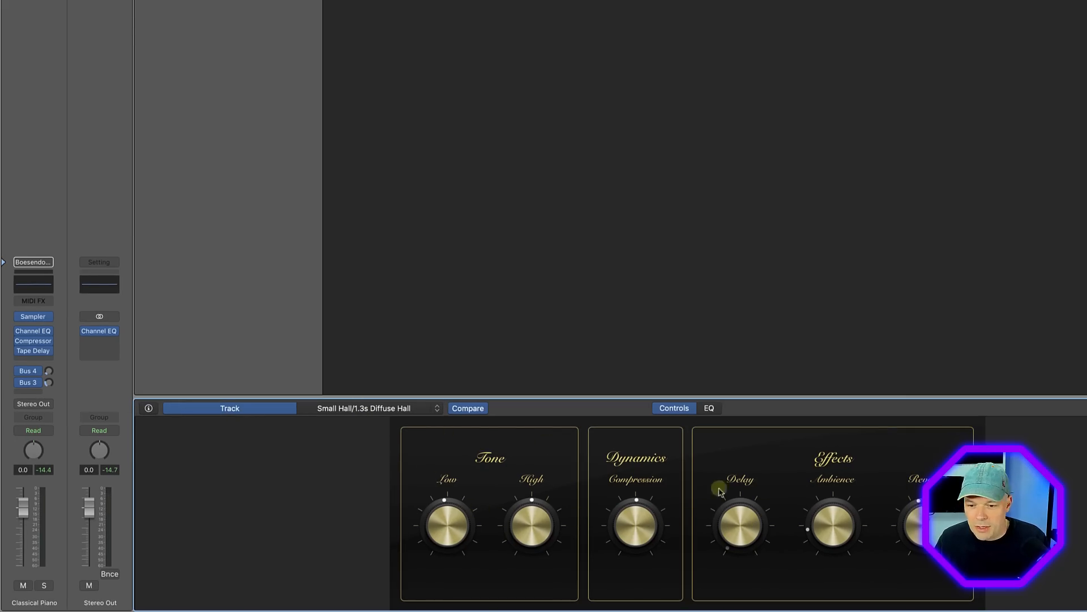
click(366, 408)
click(674, 408)
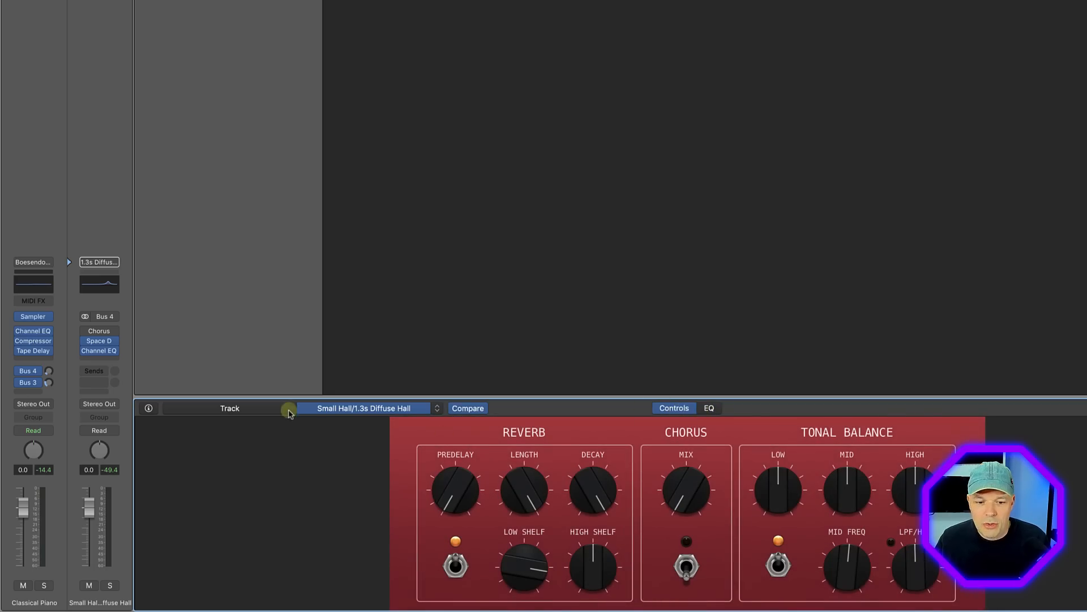
click(222, 408)
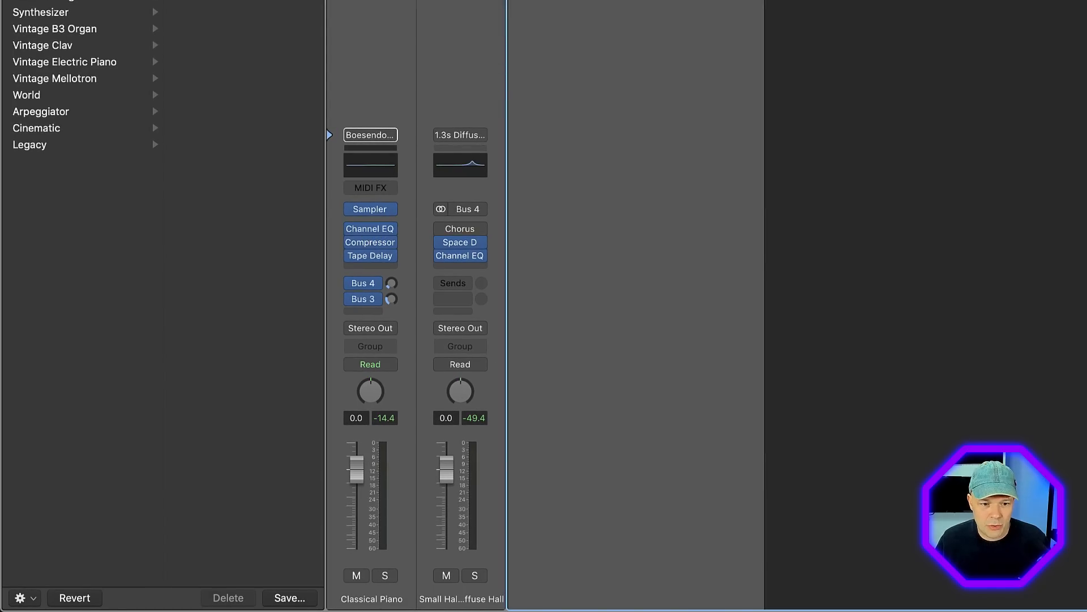
Boost the Classical Piano's Channel EQ by 12.4 dB at 3820 Hz and view its Compressor and Sampler plug-ins.
click(370, 228)
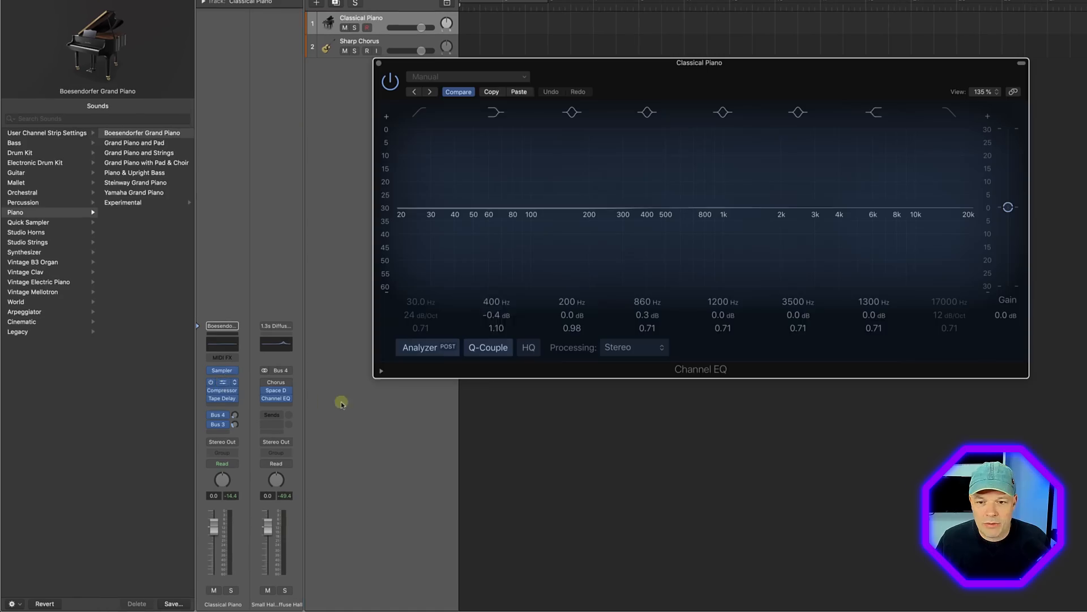
drag(799, 207, 836, 177)
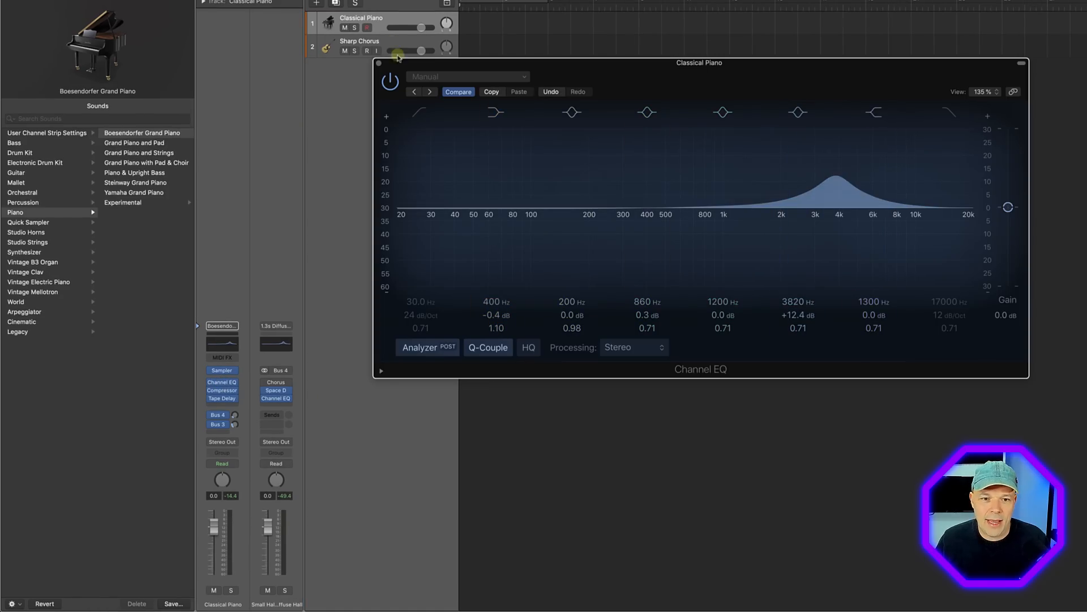
click(379, 63)
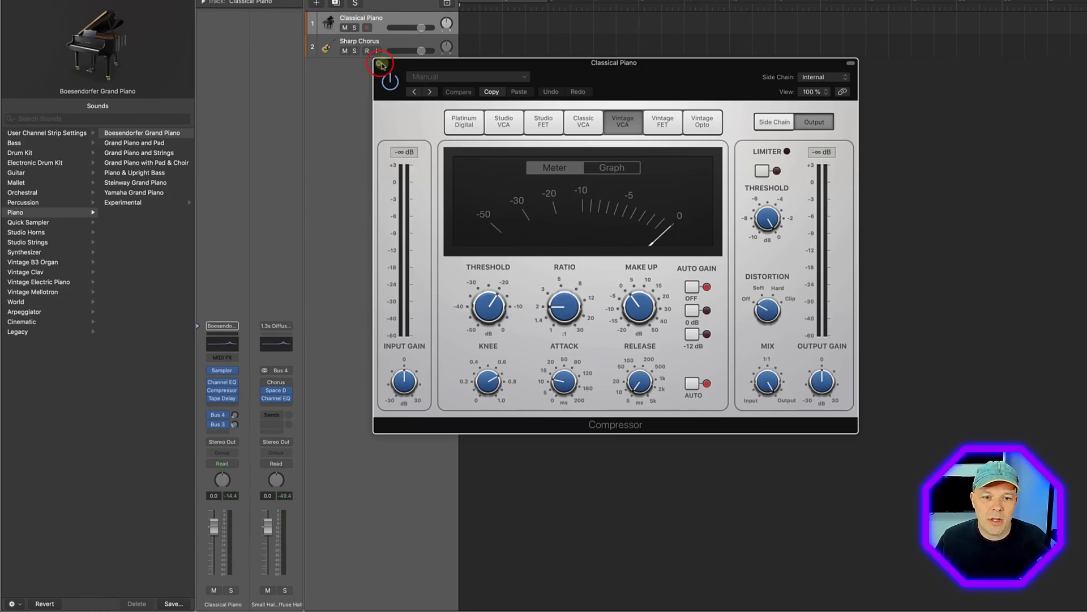
click(379, 63)
click(222, 370)
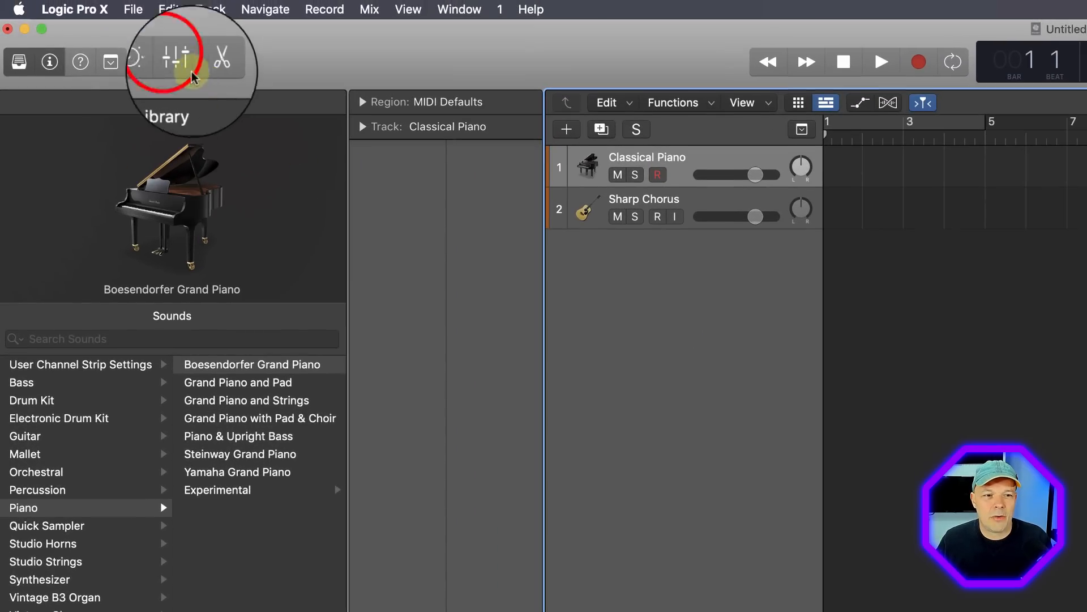
In the mixer, lower the Classical Piano's volume to -13.4 and pan the Sharp Chorus channel to the left.
key(x)
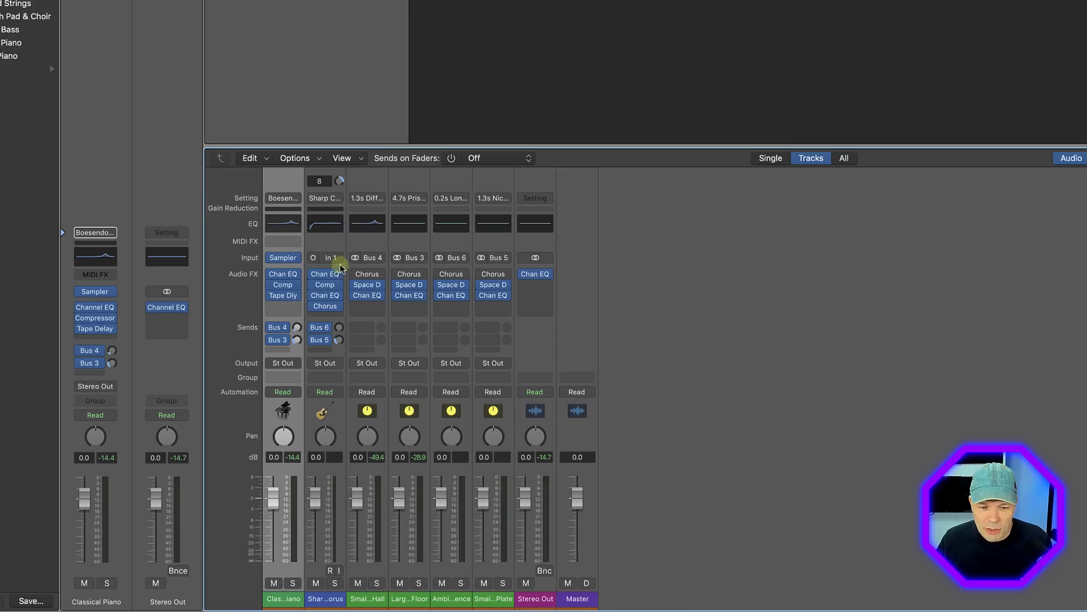
drag(275, 511, 343, 527)
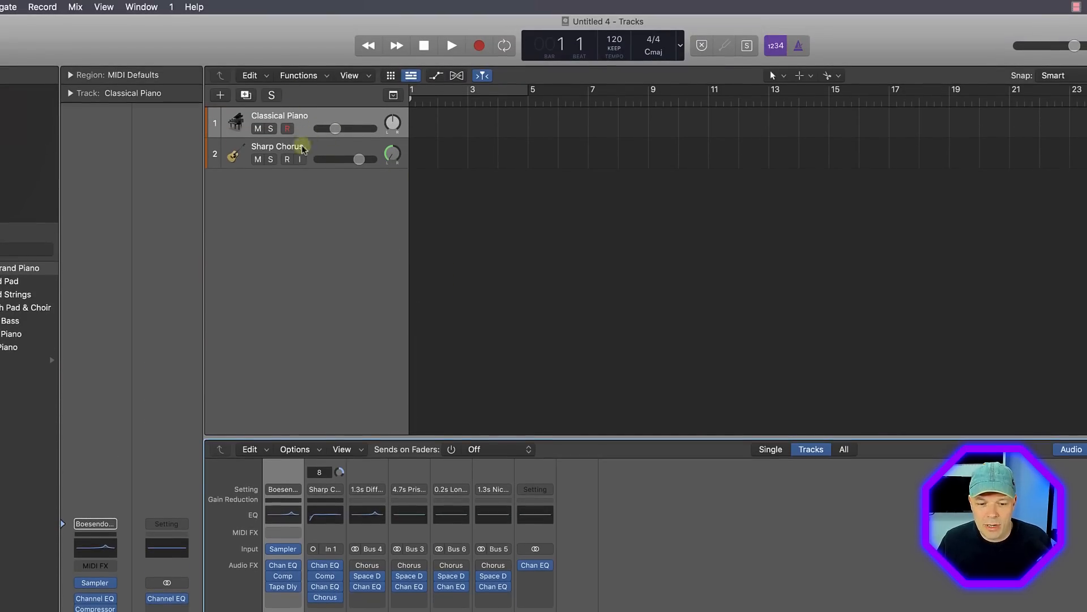
key(x)
Draw the notes A#1, D#2, F#2, F#1 and D#2 in bar 1 of the Classical Piano's Piano Roll and play them back.
key(y)
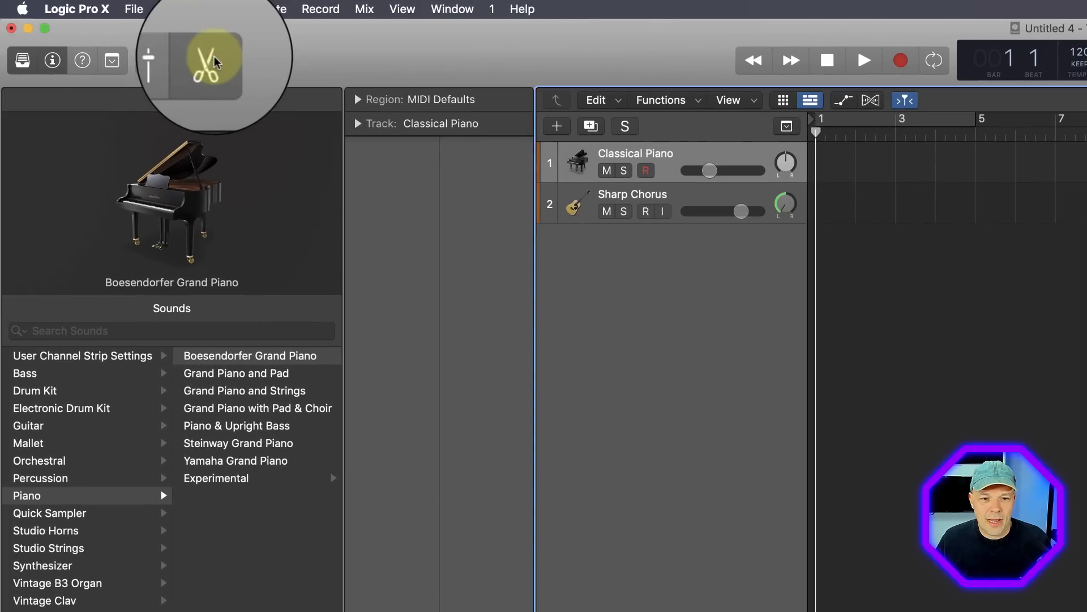
key(y)
key(p)
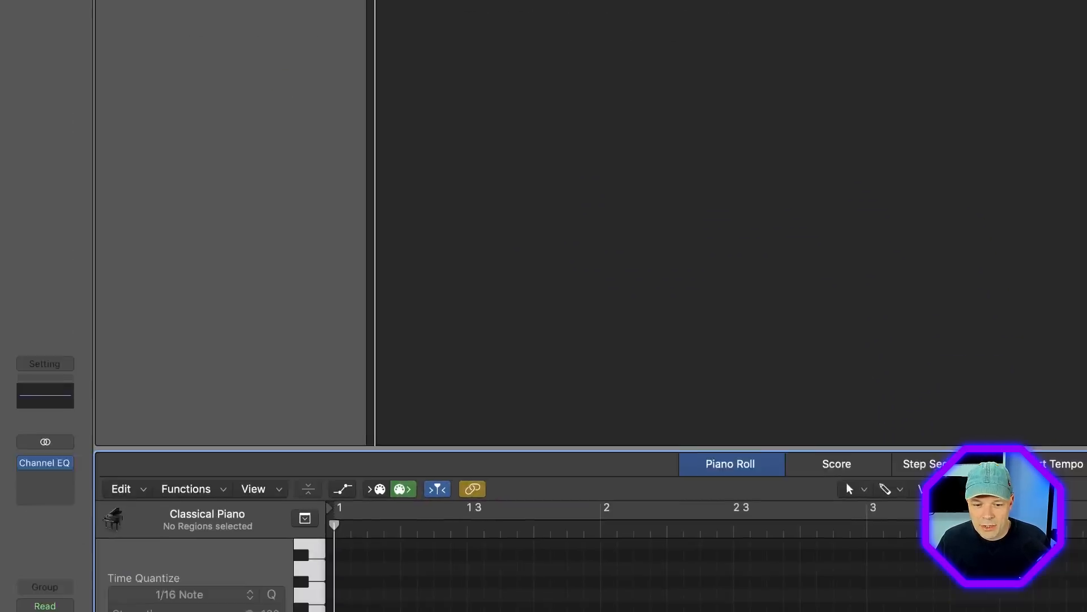
scroll(391, 442, up, 2)
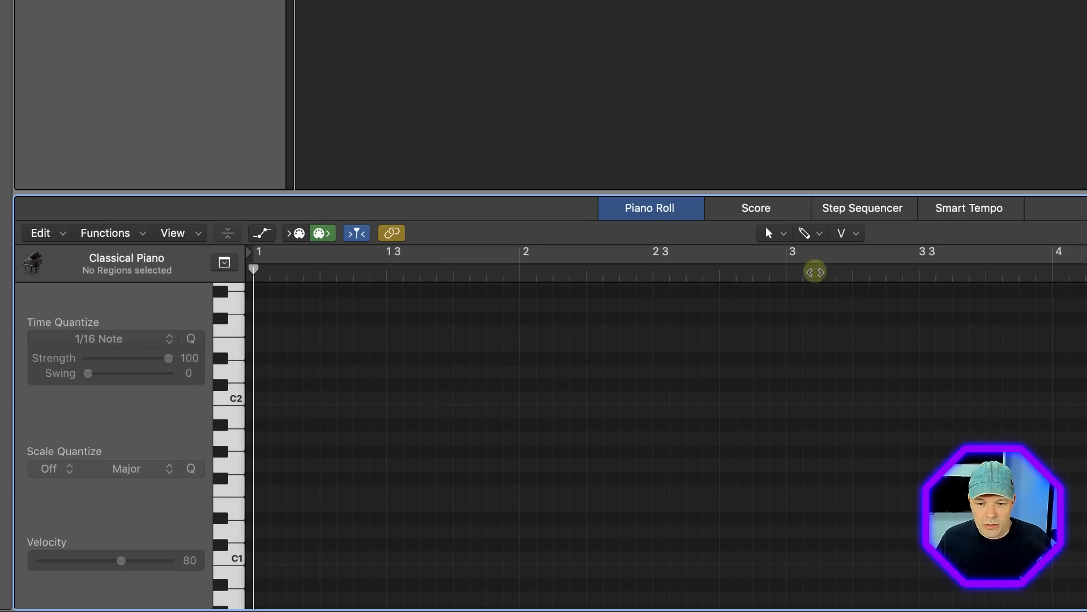
click(286, 418)
click(495, 355)
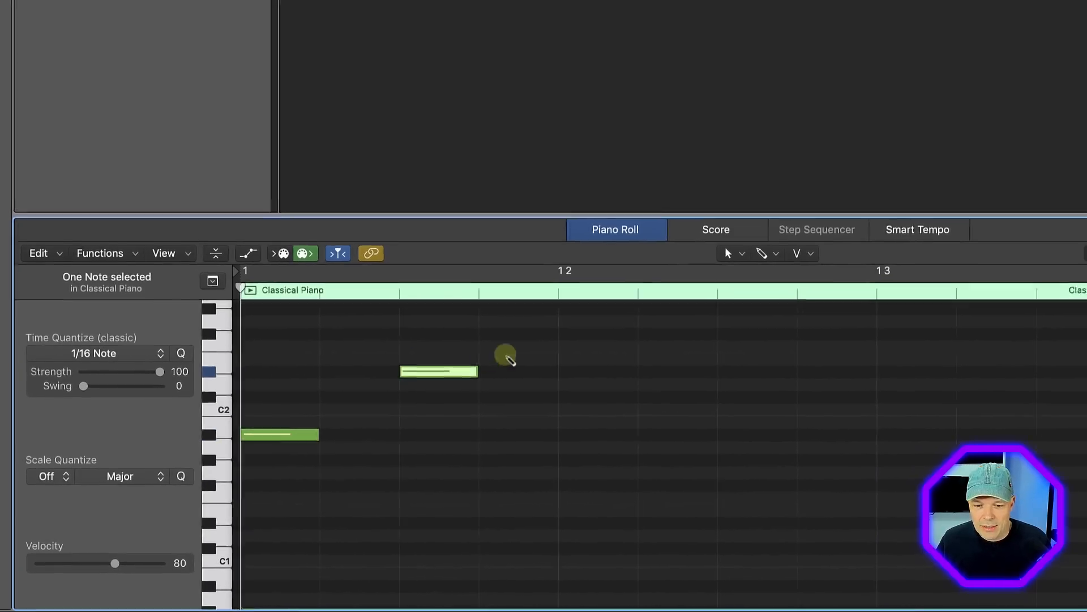
click(692, 323)
click(816, 496)
click(966, 388)
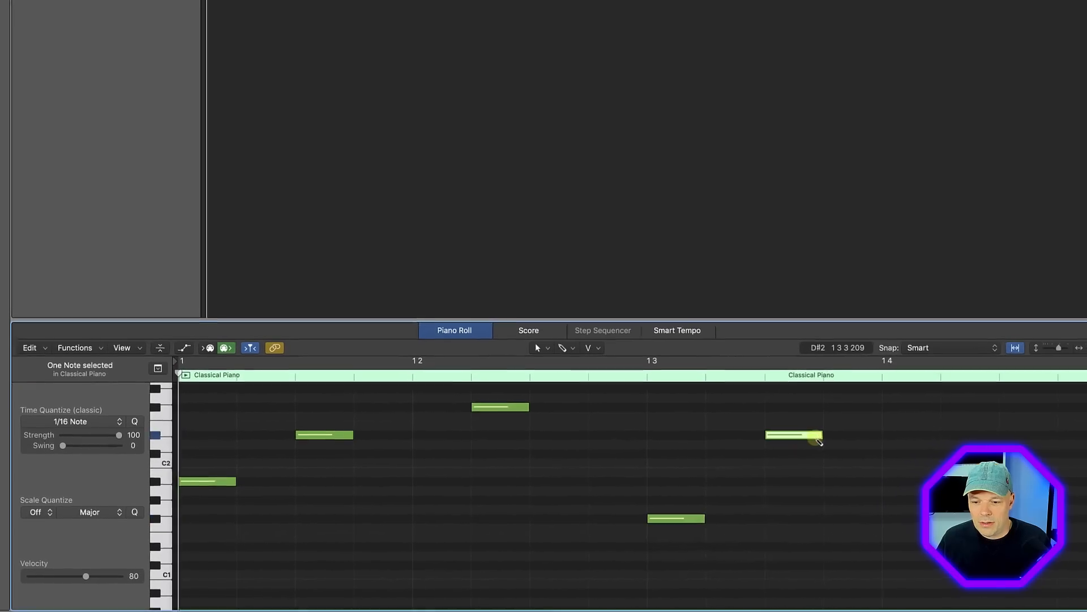
key(space)
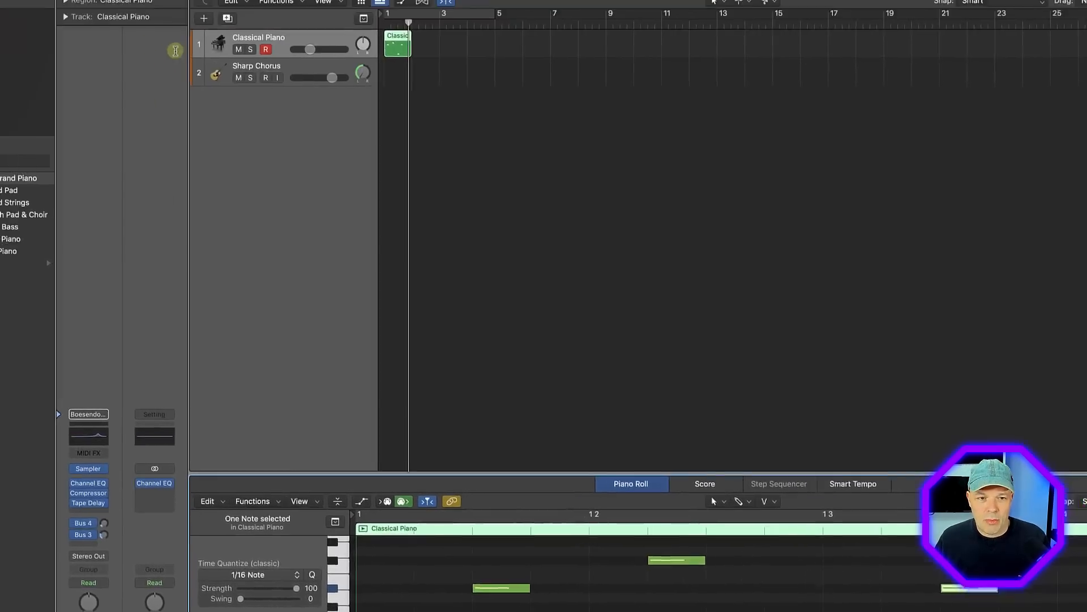
Try the on-screen keyboard by playing a note, close it, and show the Musical Typing keyboard.
click(212, 7)
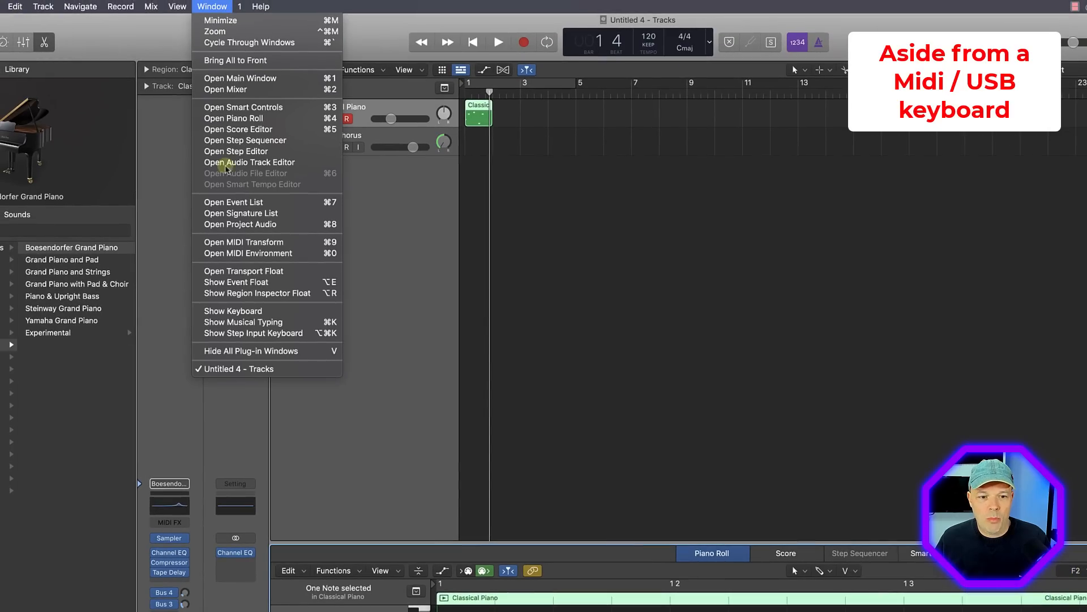
click(267, 311)
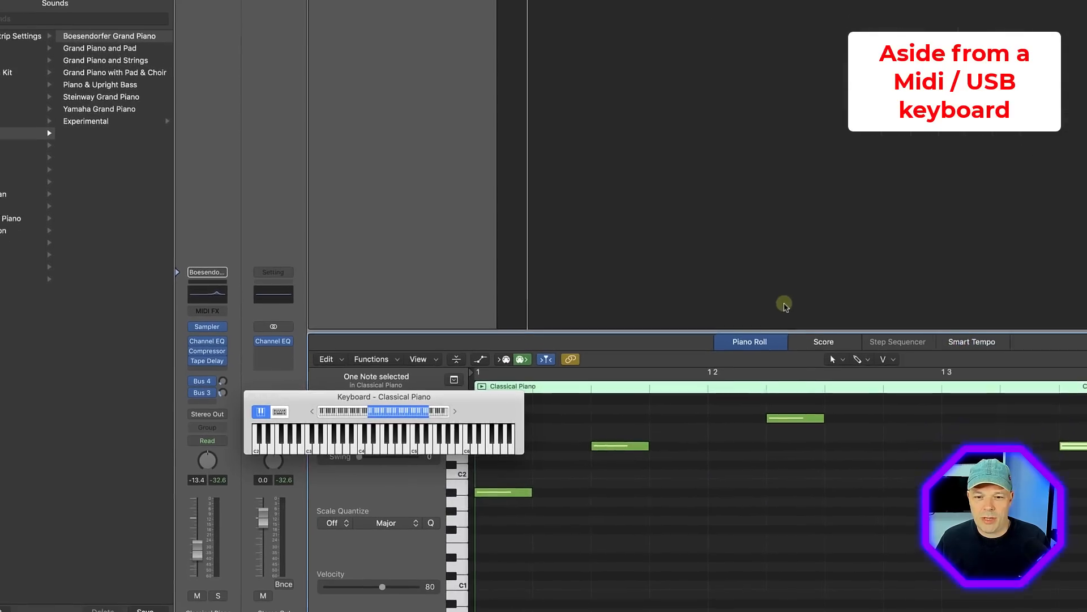
click(378, 440)
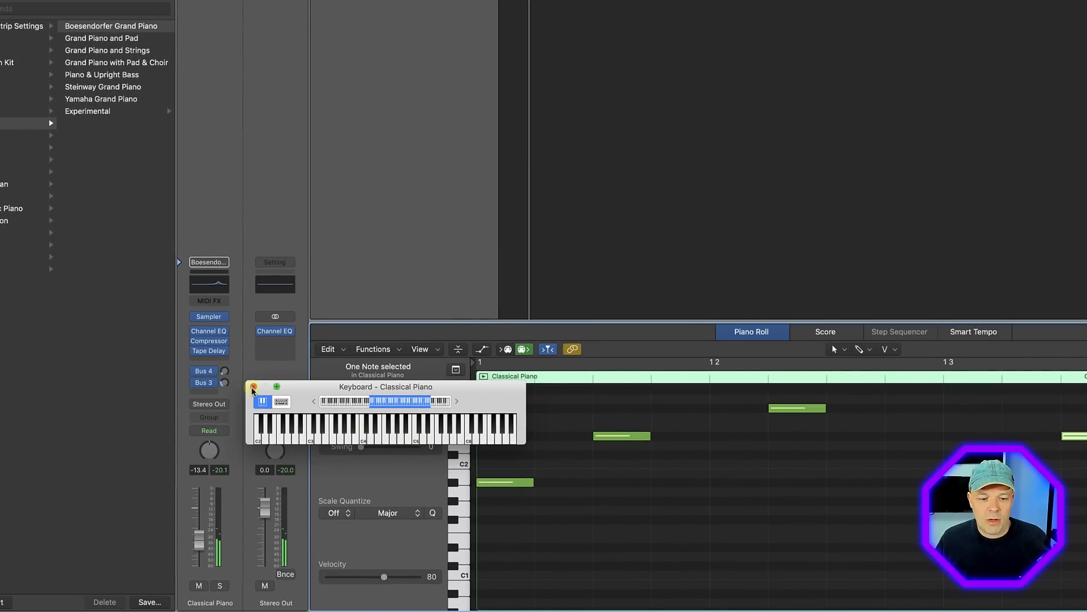
click(253, 387)
click(252, 6)
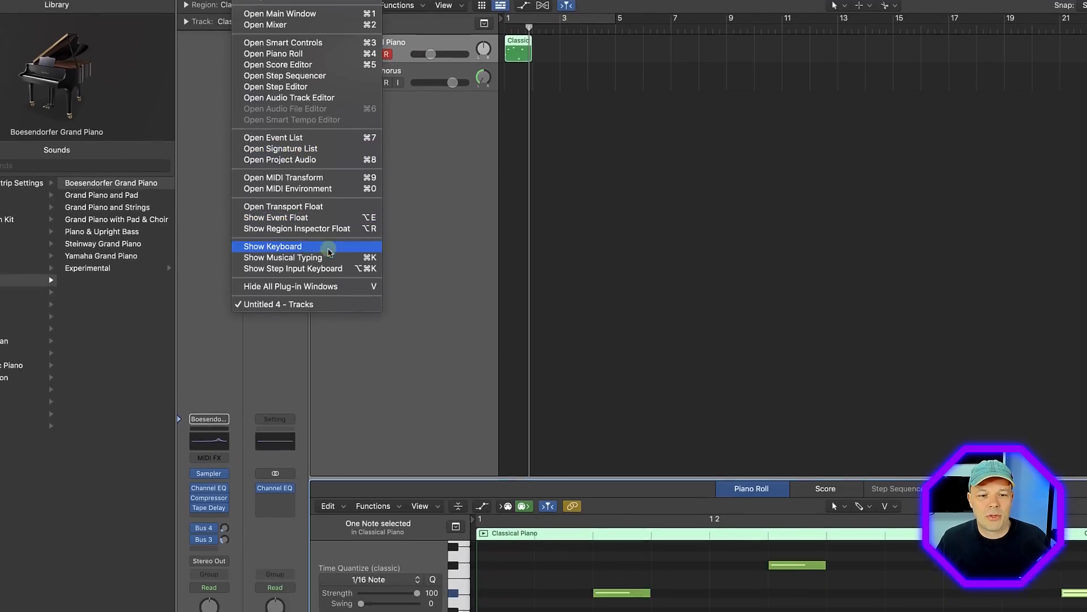
click(283, 322)
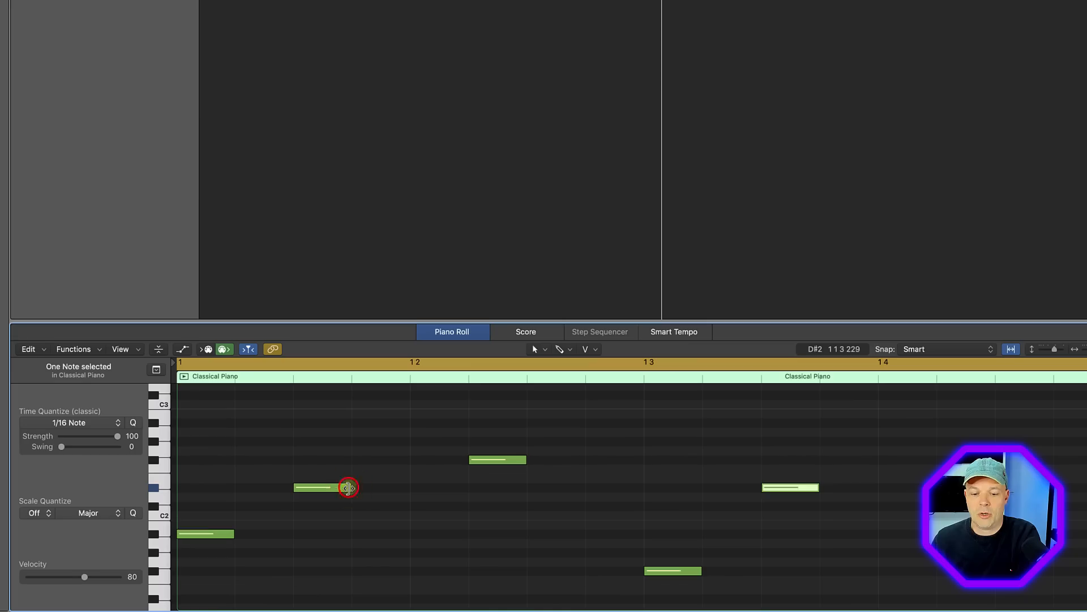
Extend the end of the second note (D#2), trim its start, and set its velocity to 87.
mouse_move(348, 488)
mouse_down()
mouse_move(413, 486)
mouse_move(368, 486)
mouse_up()
click(297, 488)
drag(297, 489, 315, 489)
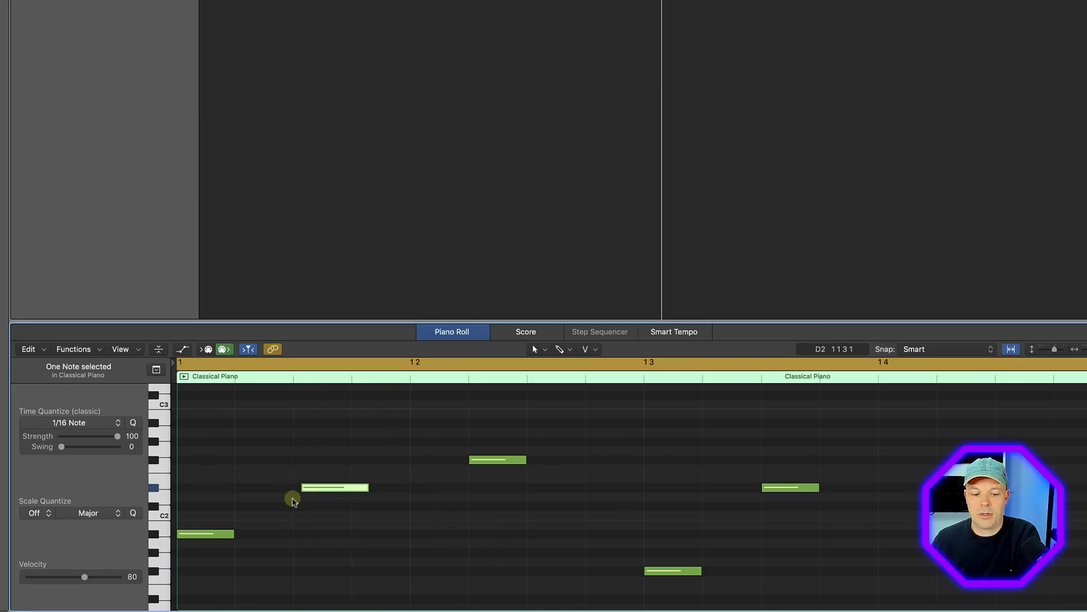
drag(86, 579, 64, 581)
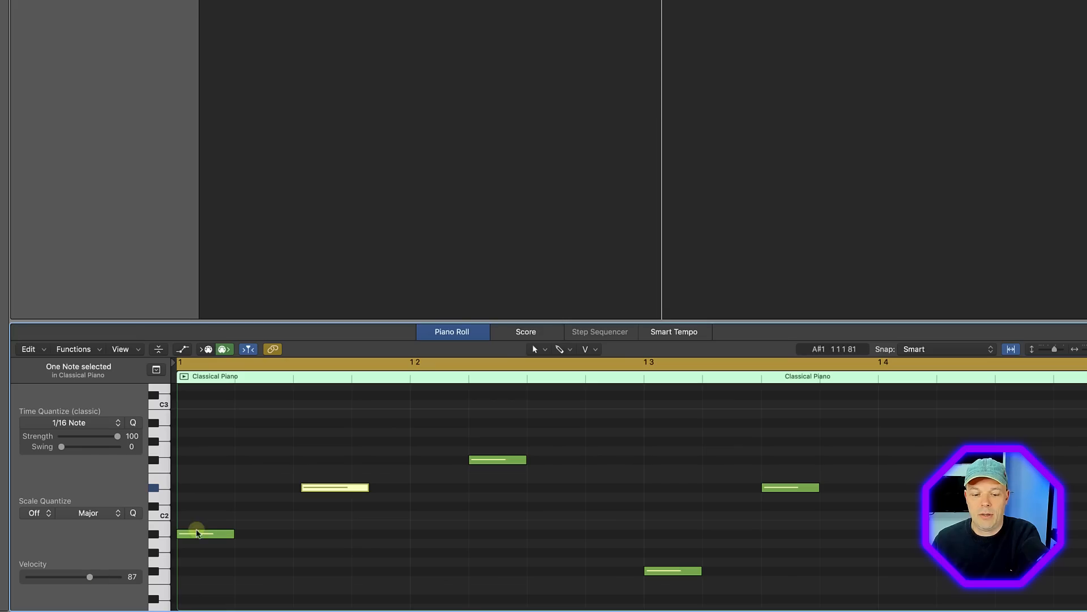
Reposition the A#1 and F#2 notes in time and move the F#1 note in pitch in the Piano Roll.
drag(198, 535, 222, 535)
click(492, 460)
drag(492, 463, 470, 462)
drag(670, 570, 669, 530)
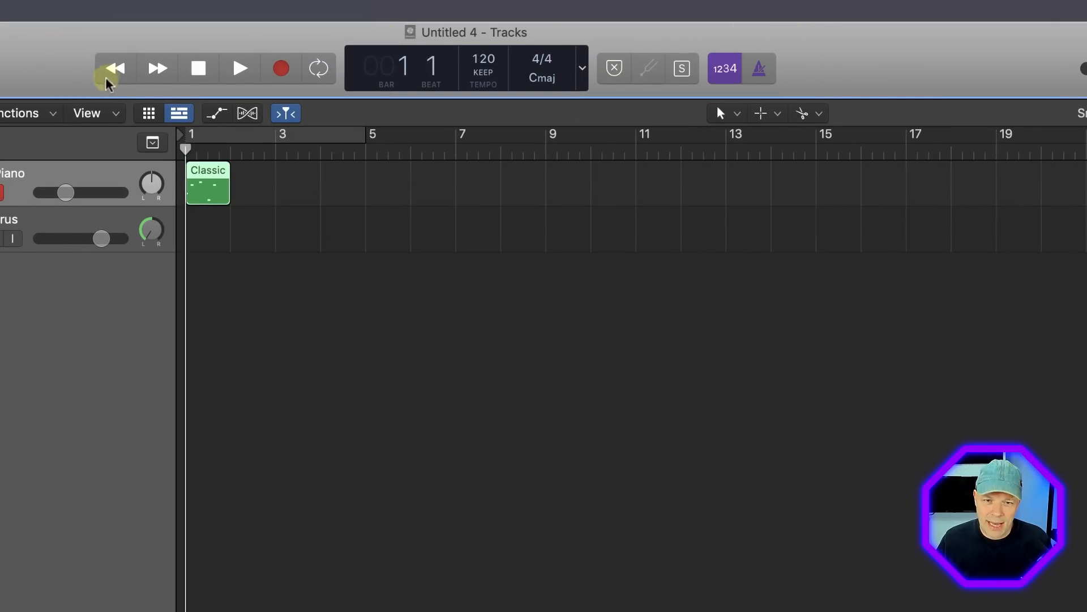
Rewind to the start of the project, play back the piano region, and toggle cycle mode.
click(152, 70)
click(116, 70)
click(240, 68)
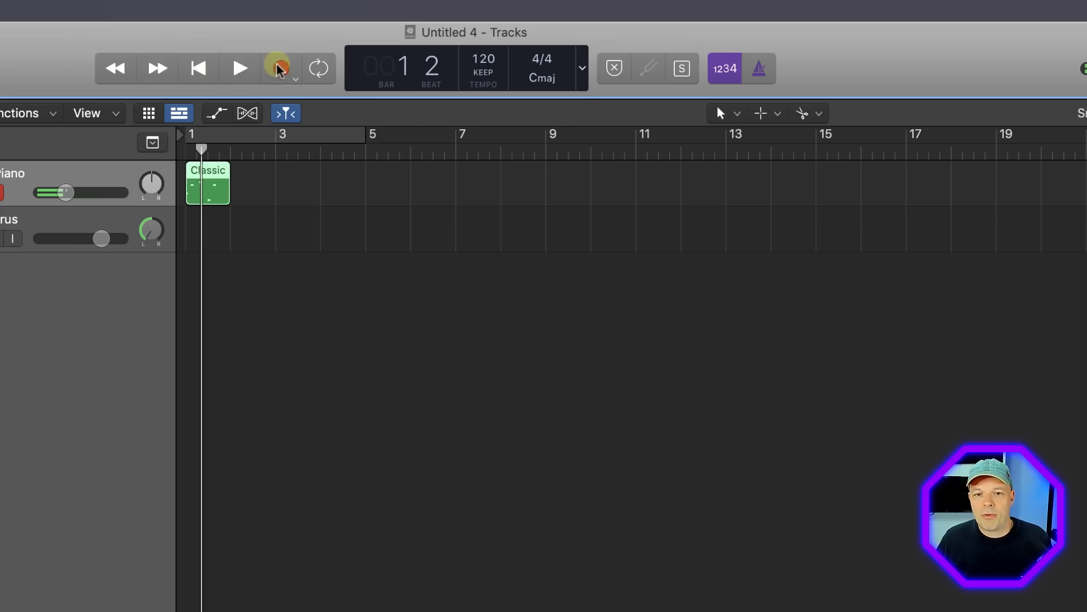
click(320, 68)
click(320, 68)
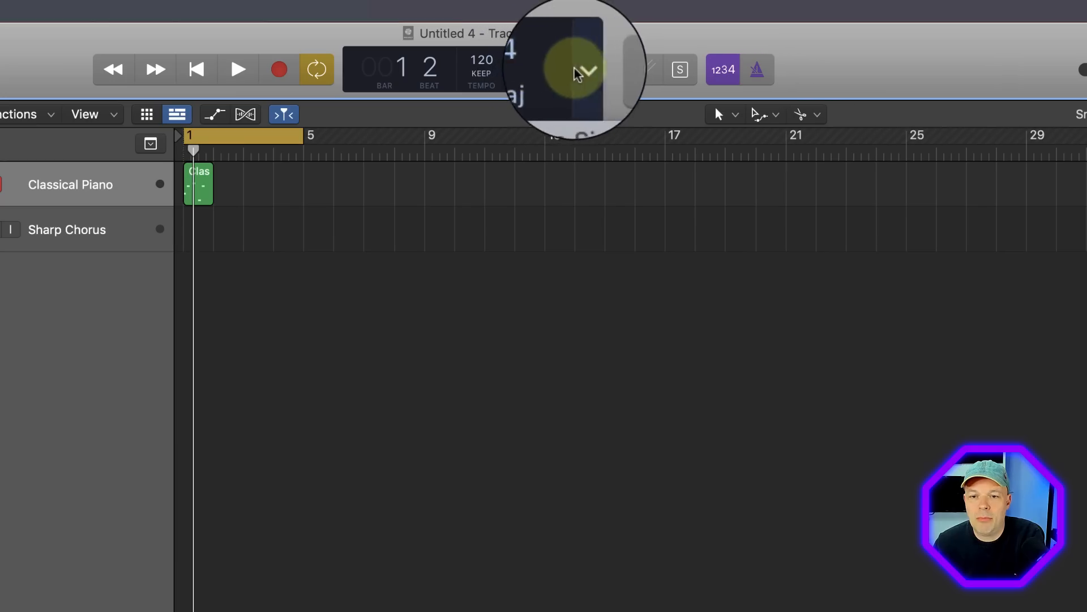
Switch the control bar's beats and project display to the Custom layout.
click(581, 71)
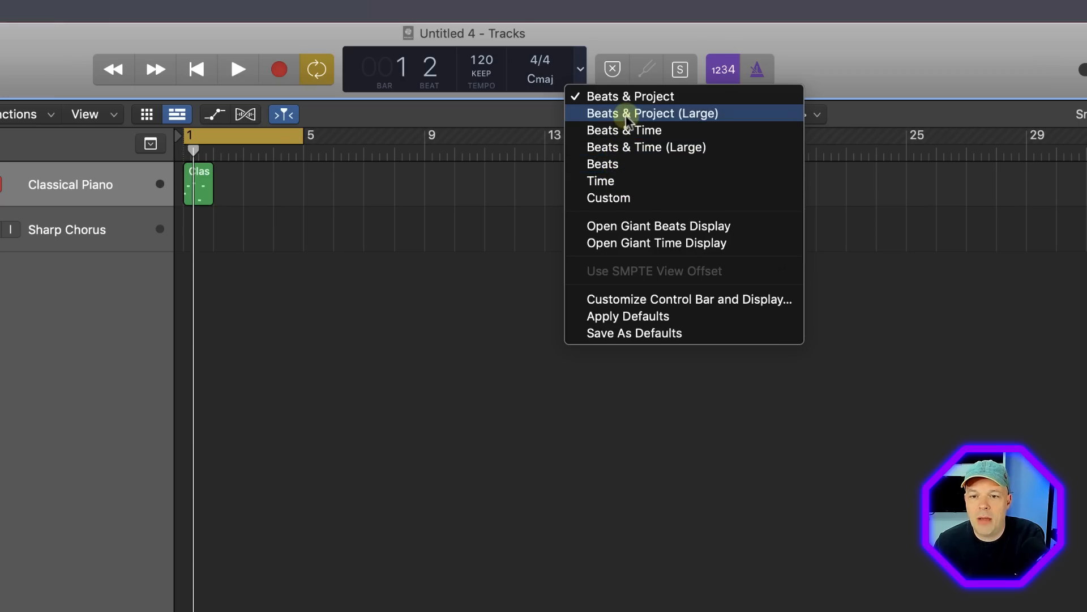
click(616, 199)
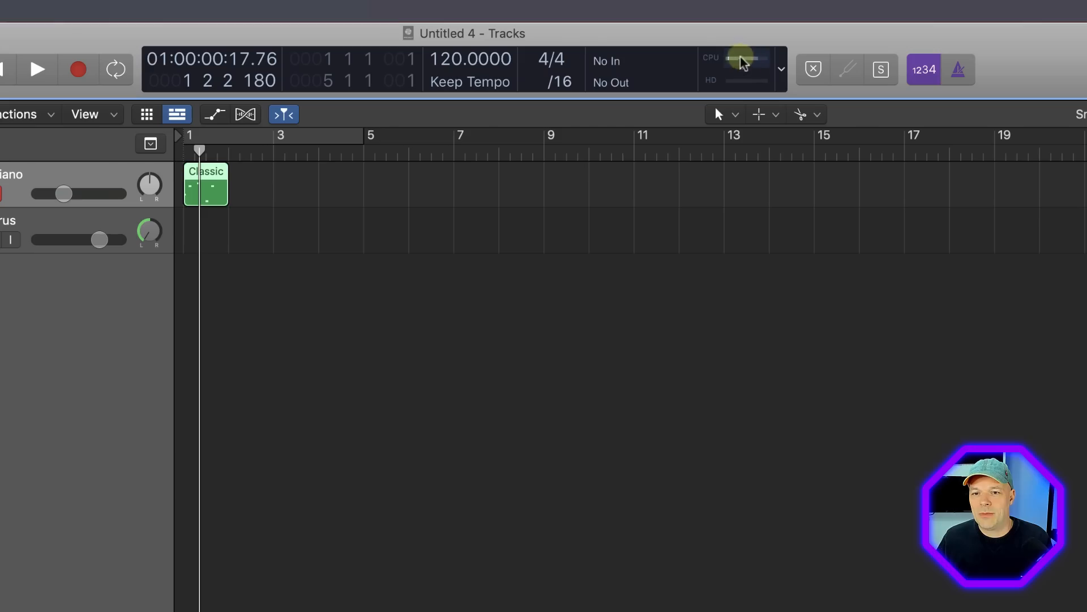
Open the Performance Meter to examine processing threads and drive I/O, and close it.
click(739, 83)
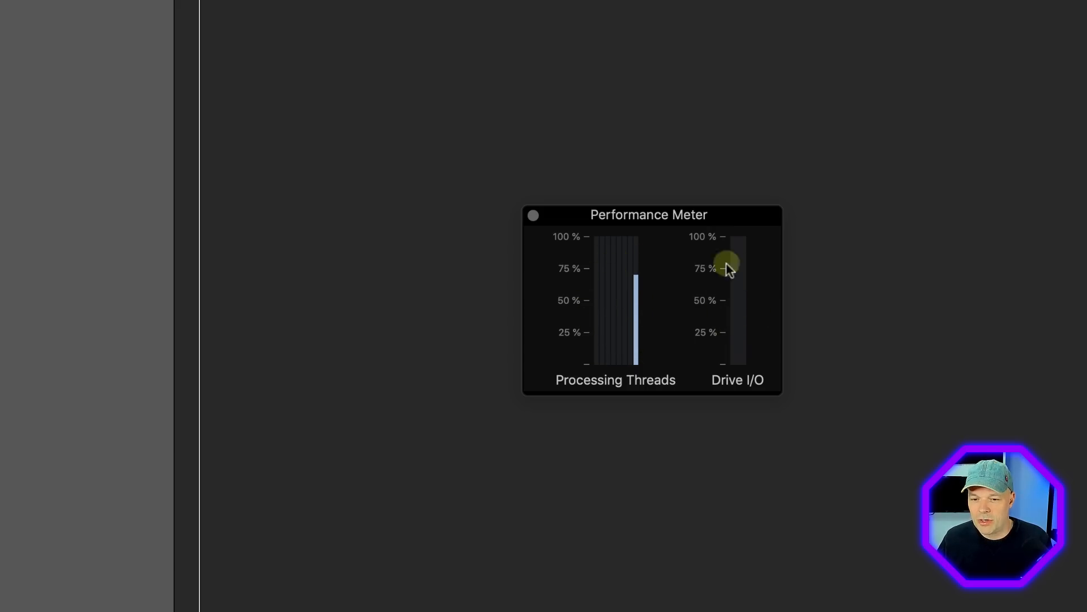
click(534, 216)
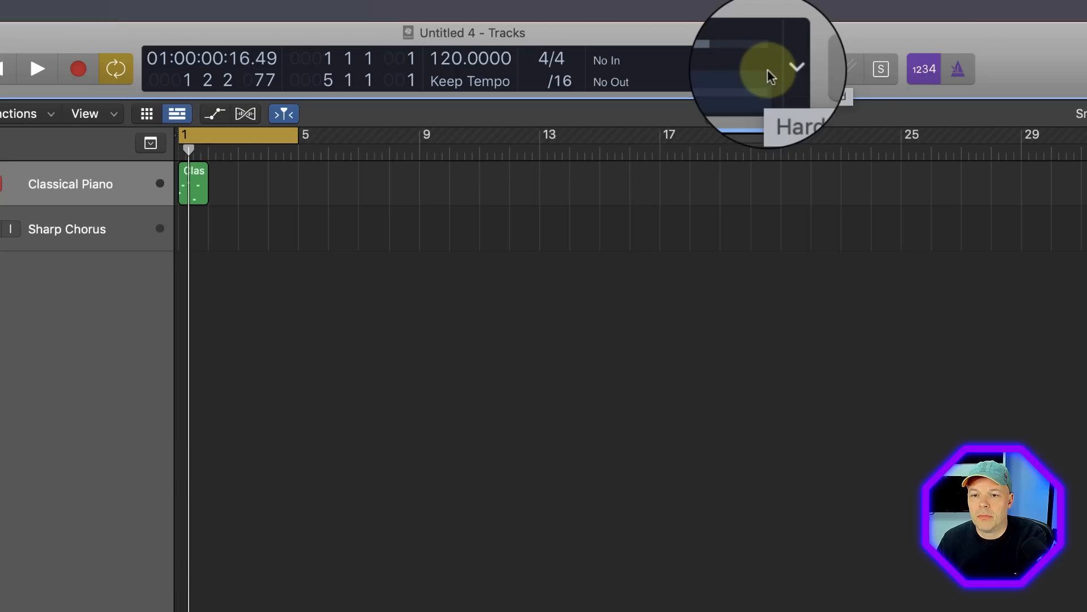
Toggle Replace mode and place the playhead inside the first bar of the Classical Piano region.
click(816, 69)
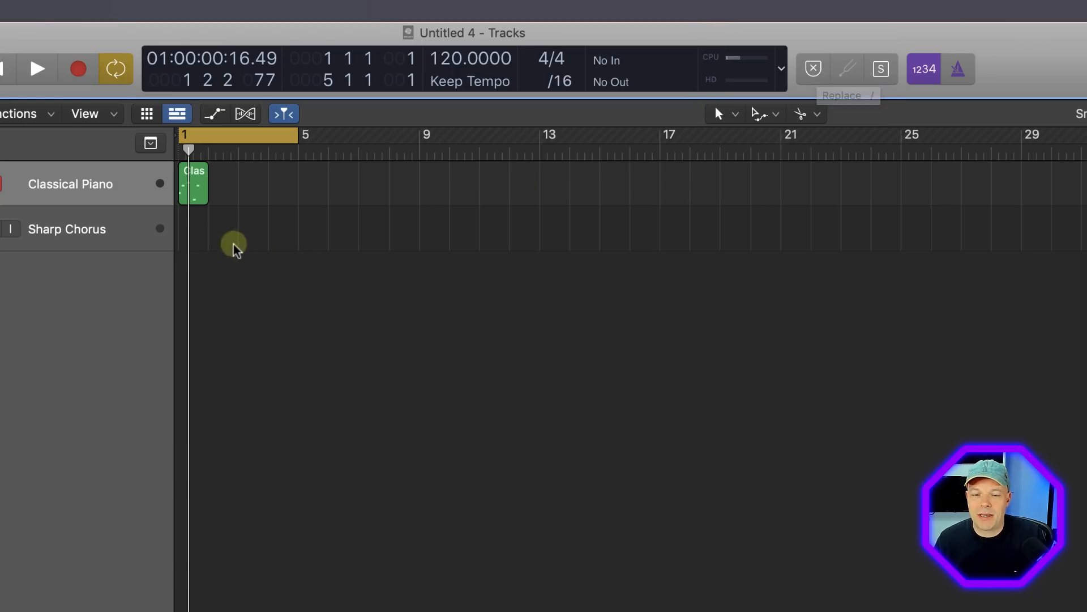
key(super+Right)
key(super+Right)
key(super+Right)
key(super+Right)
key(super+Right)
scroll(202, 238, left, 3)
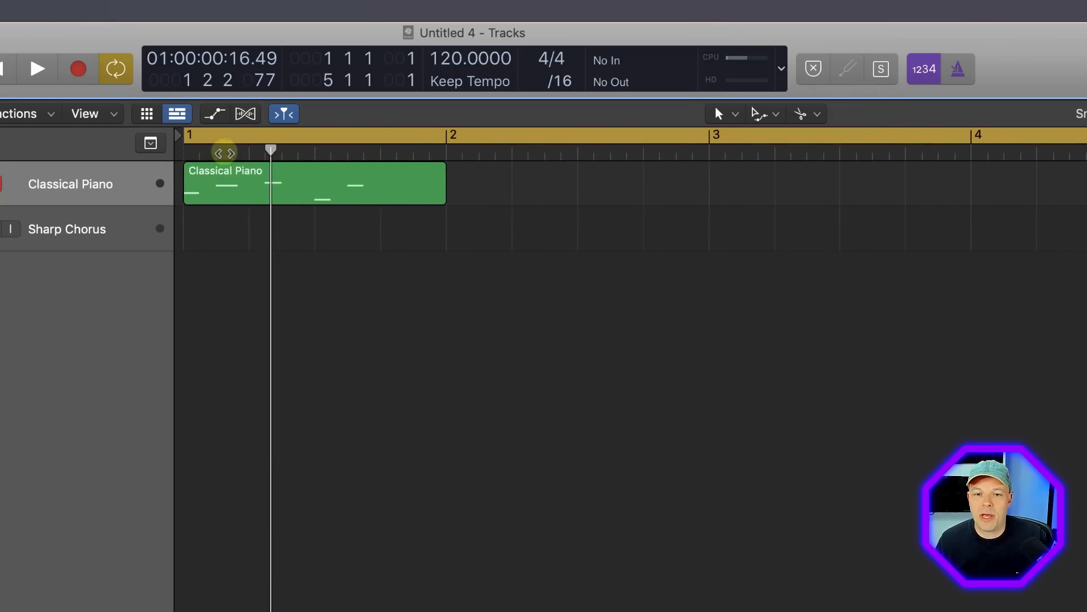
click(250, 150)
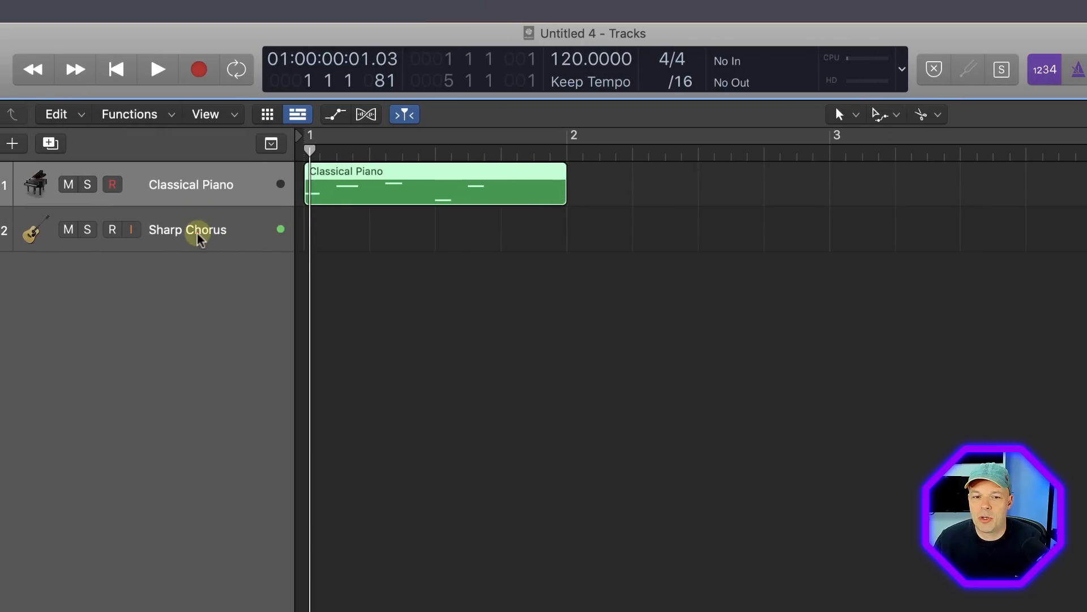
Select the Sharp Chorus track and open the Tuner.
click(197, 233)
click(968, 69)
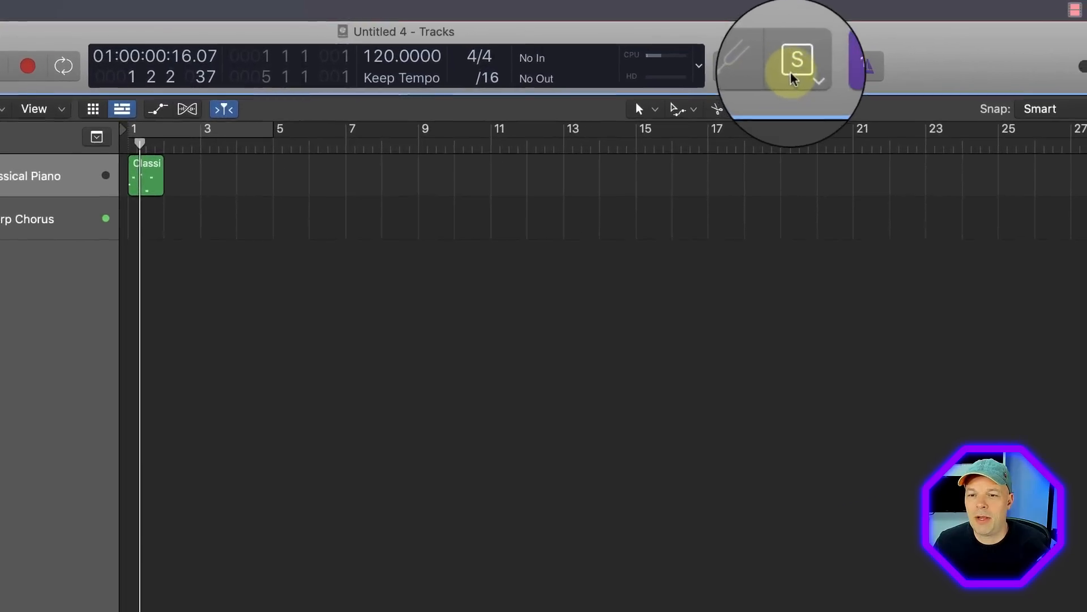
Turn on solo mode and solo the Classical Piano region.
click(759, 73)
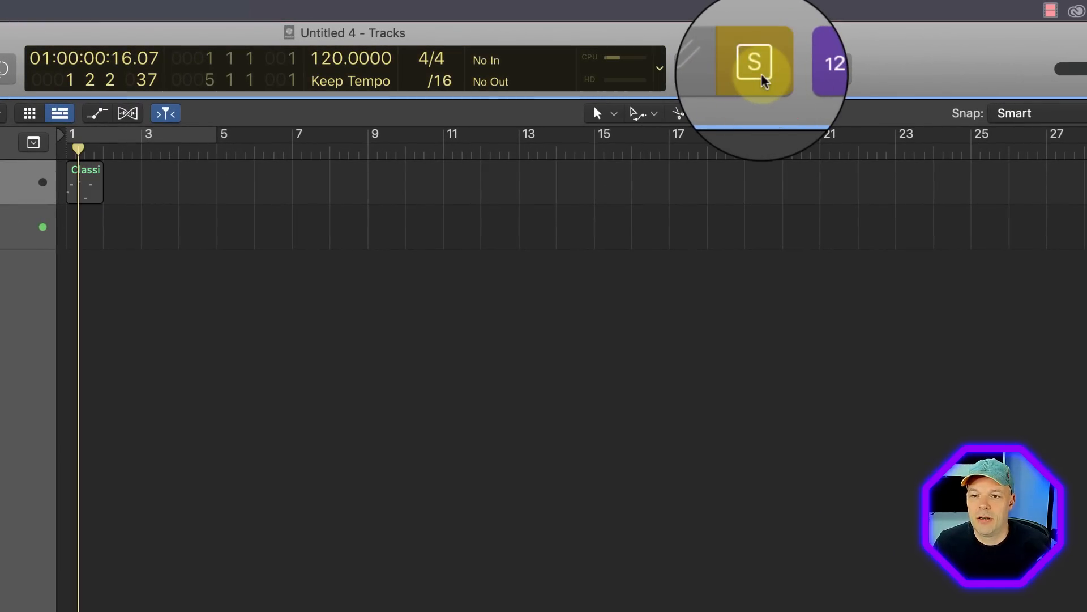
click(80, 183)
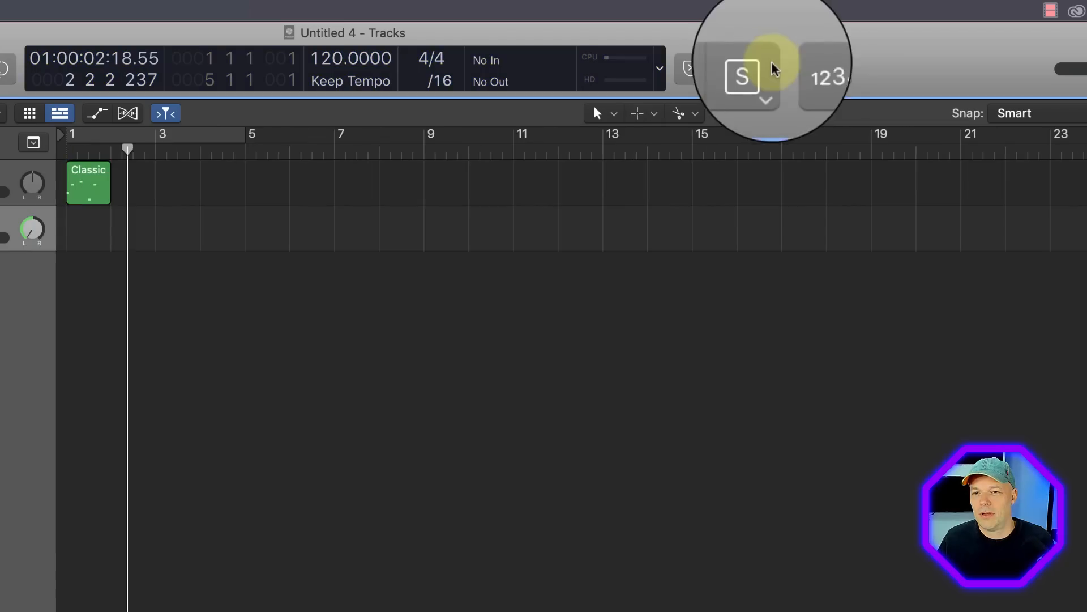
Set the count-in to 1 Bar and check its list of options.
click(804, 69)
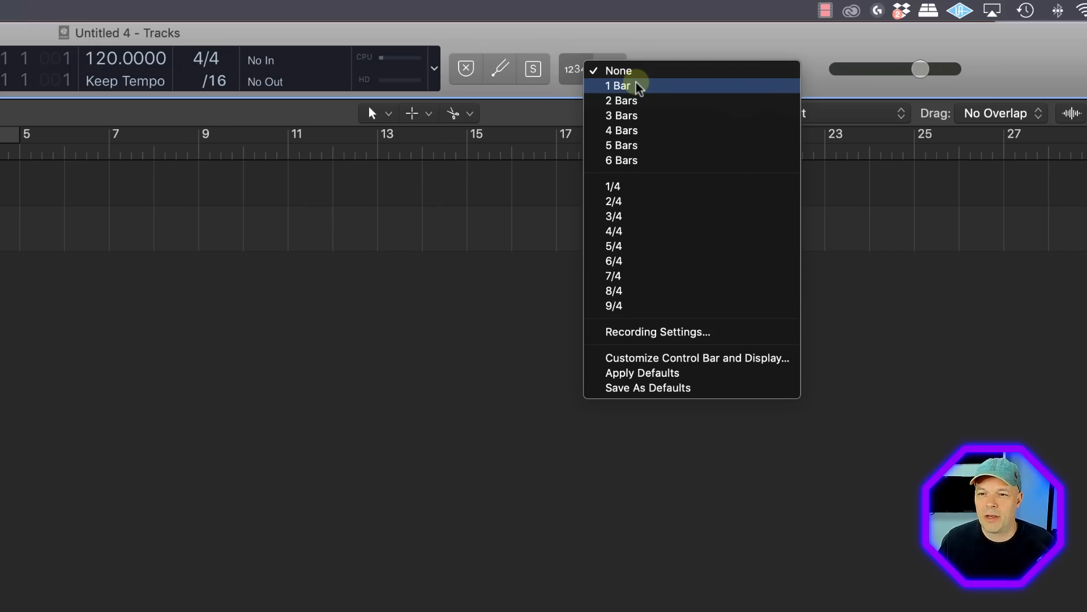
click(621, 85)
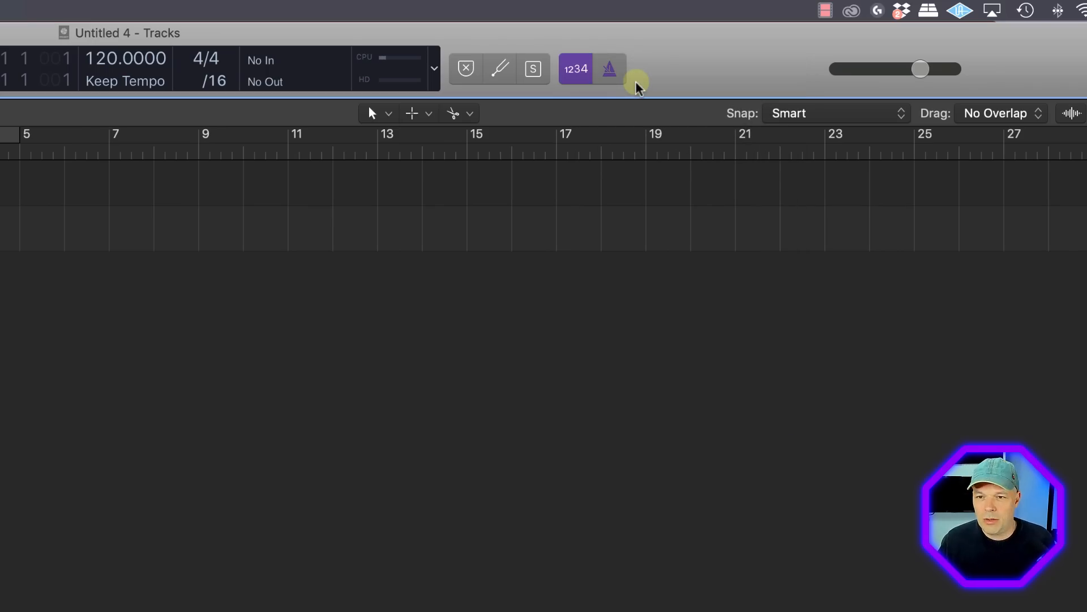
click(573, 76)
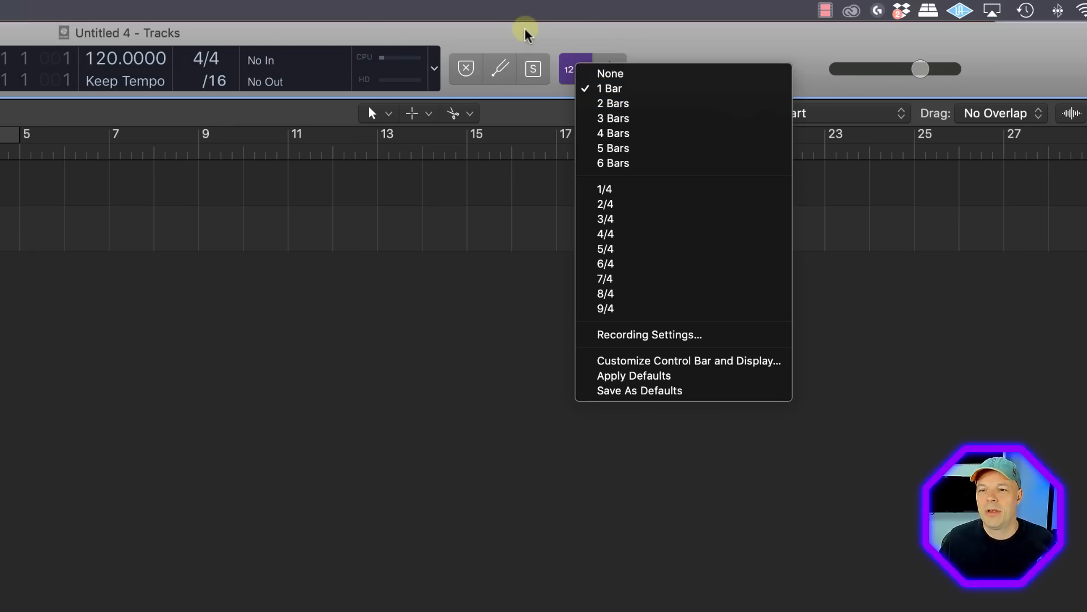
click(532, 82)
Examine the metronome click's options and the master volume slider.
click(610, 70)
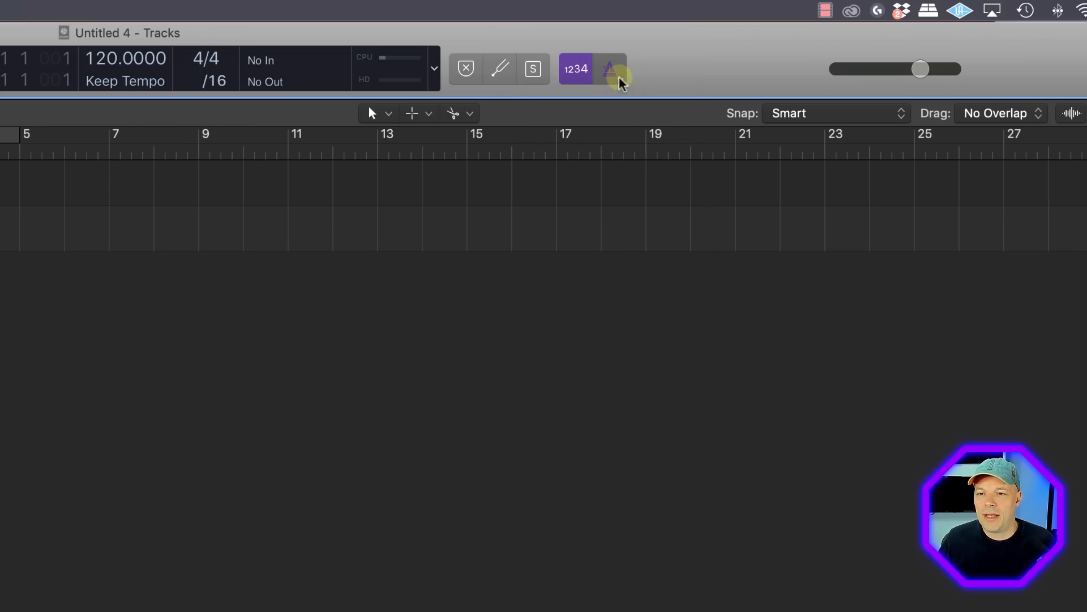
right_click(620, 78)
click(686, 64)
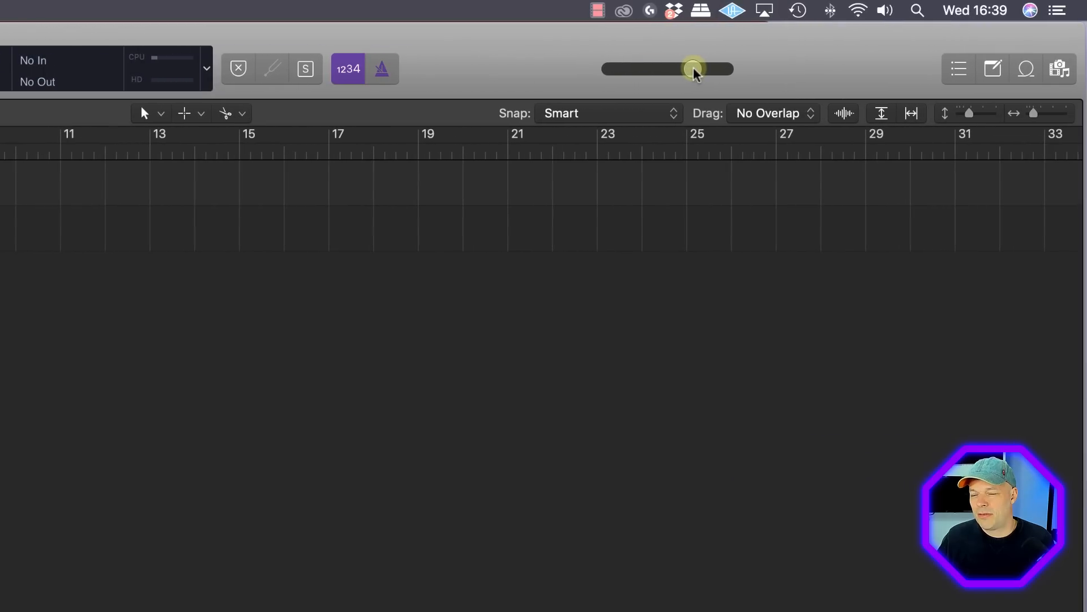
click(696, 70)
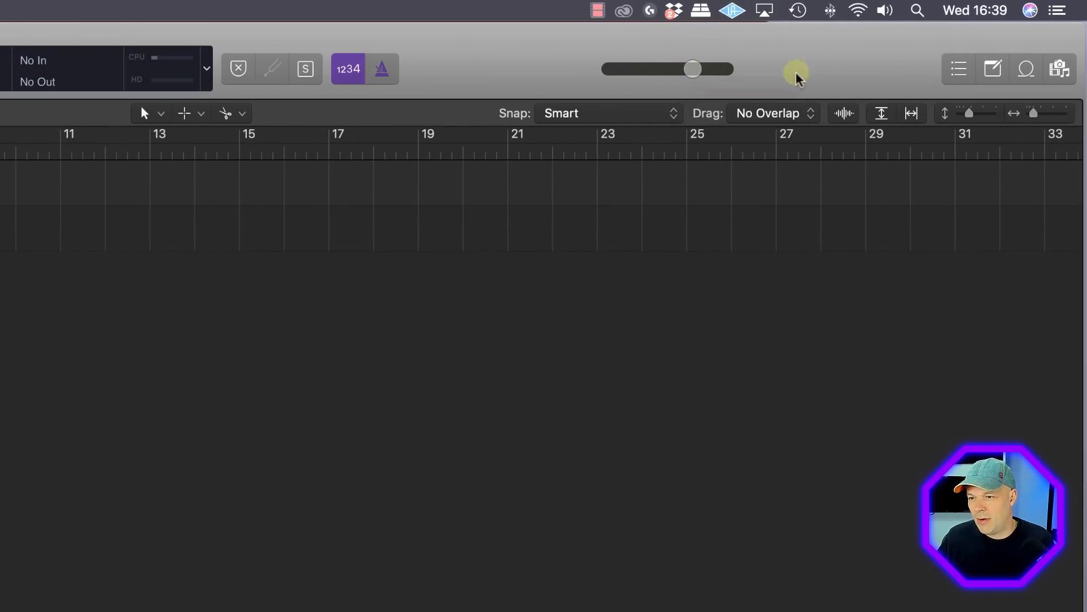
View the Event list, close it, and look at the Track and Project note pads.
click(960, 69)
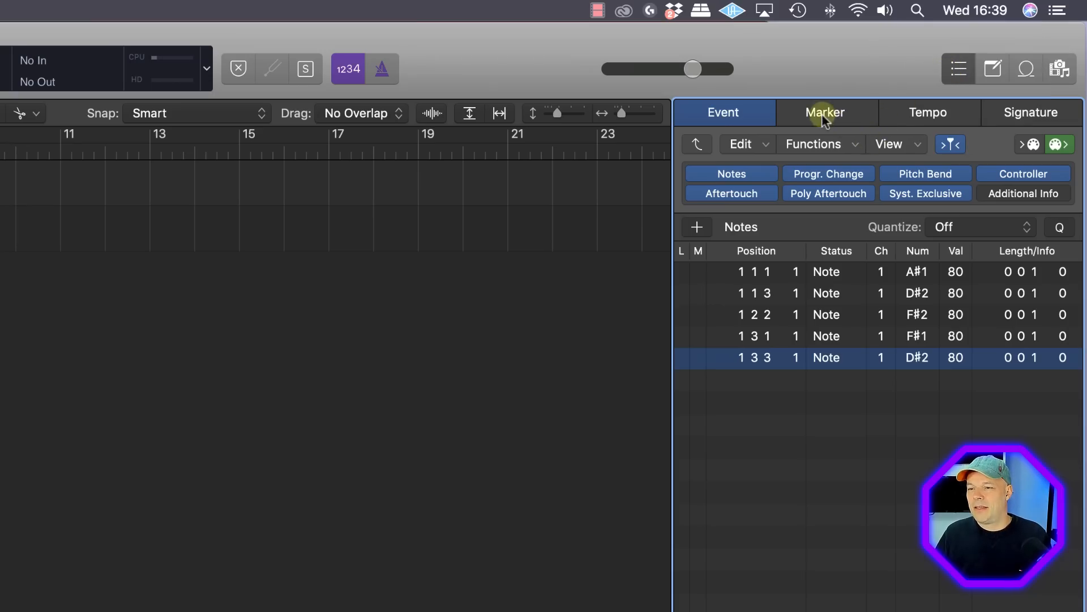
click(957, 70)
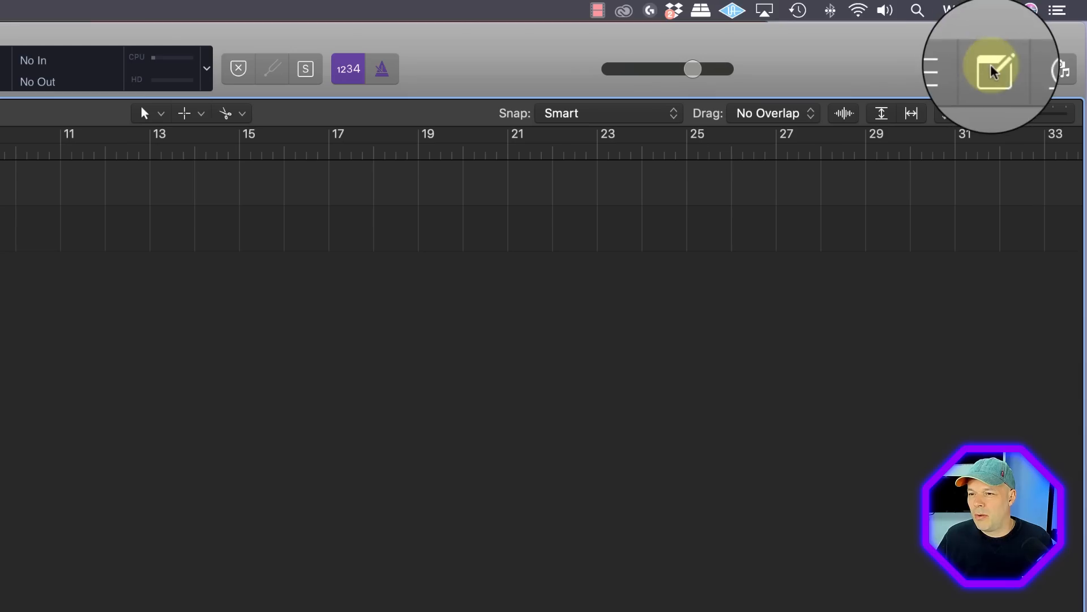
click(993, 68)
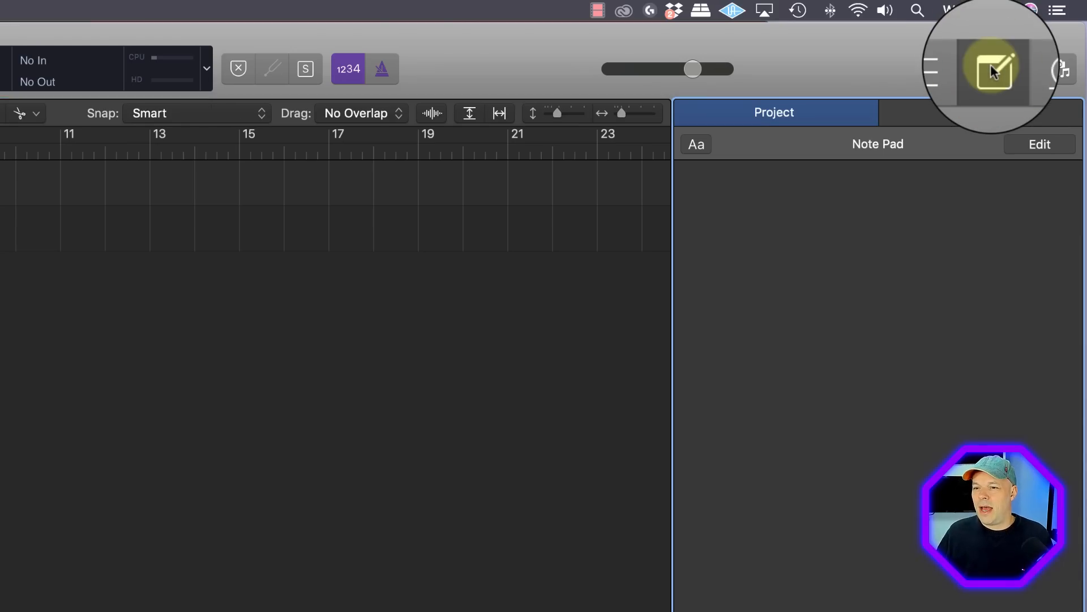
click(965, 114)
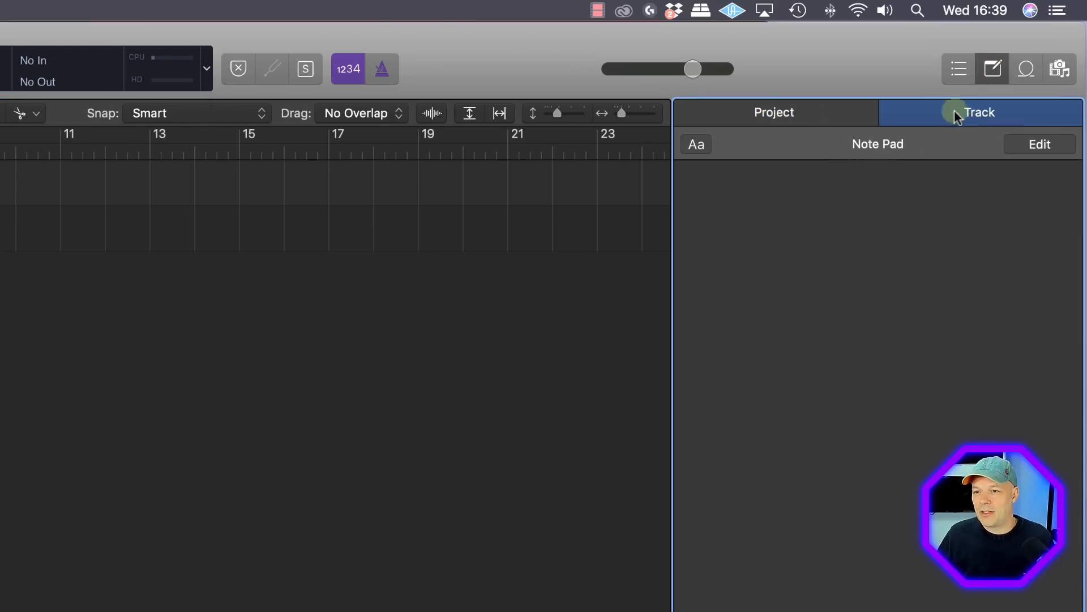
click(793, 112)
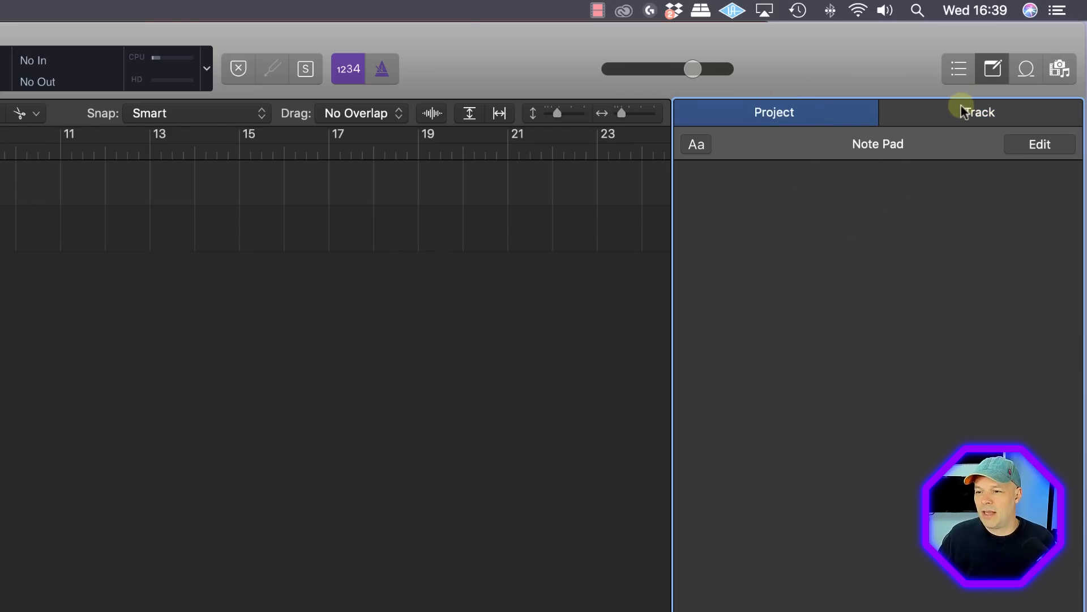
Browse the Apple Loops and preview 12-8 Acoustic Strum 01, 02 and 03 and 12-8 Electric Arpeggio 01.
click(1025, 69)
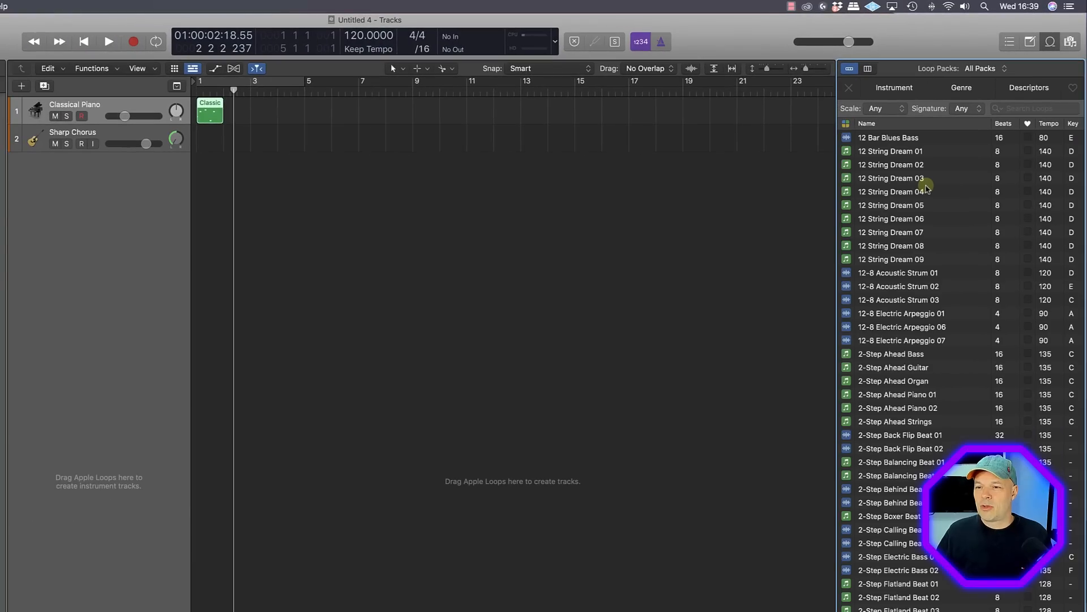
scroll(888, 286, down, 20)
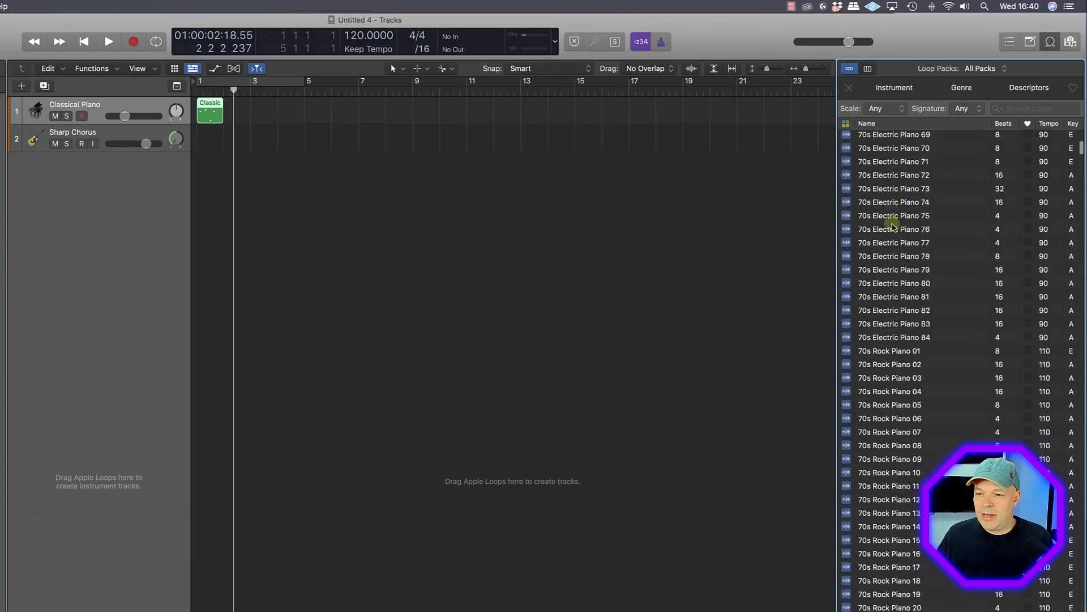
scroll(892, 227, up, 20)
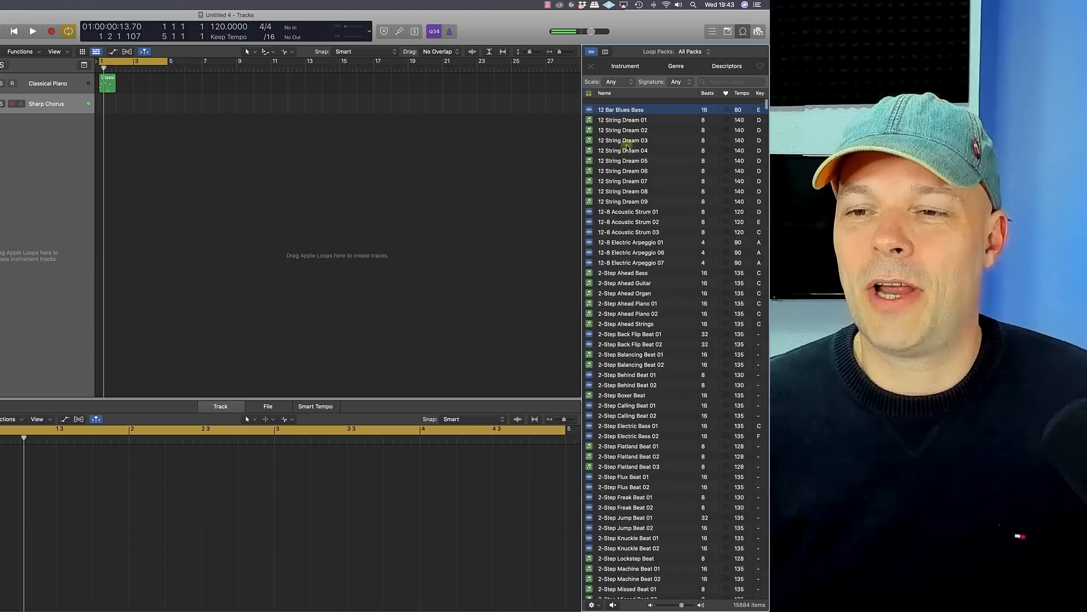
click(618, 210)
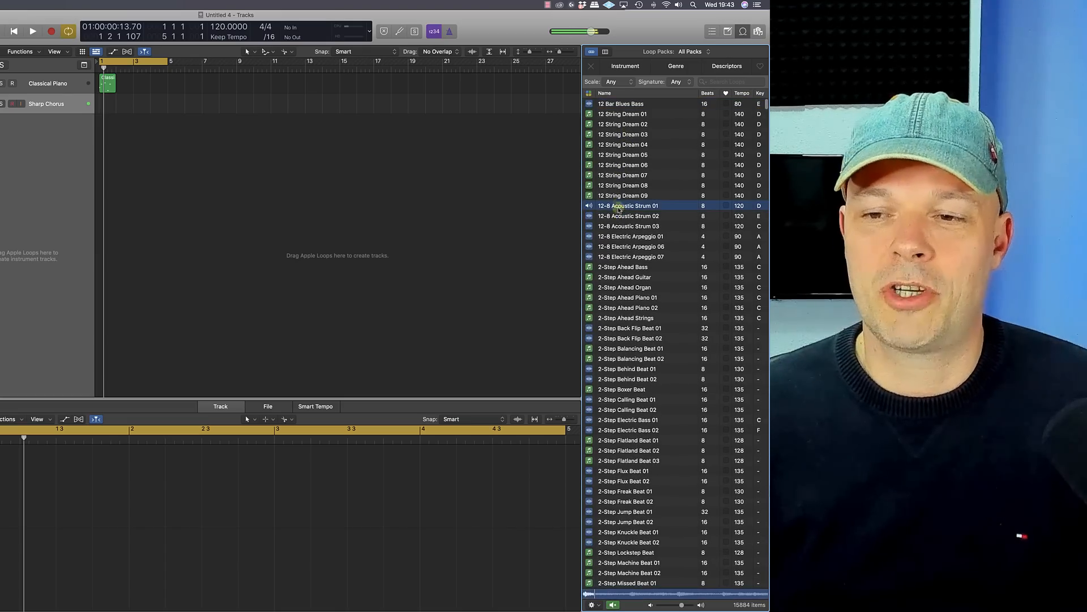
click(618, 217)
click(621, 227)
click(627, 237)
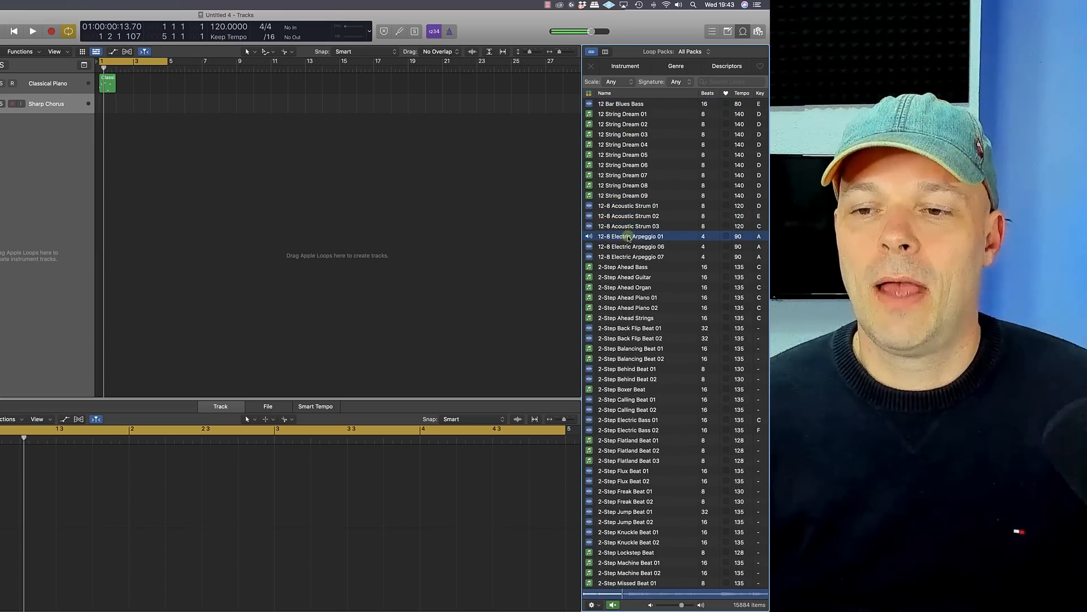
Add the 12-8 Electric Arpeggio 01 loop on a new track at bar 1 and repeat the region three times.
drag(623, 236, 100, 127)
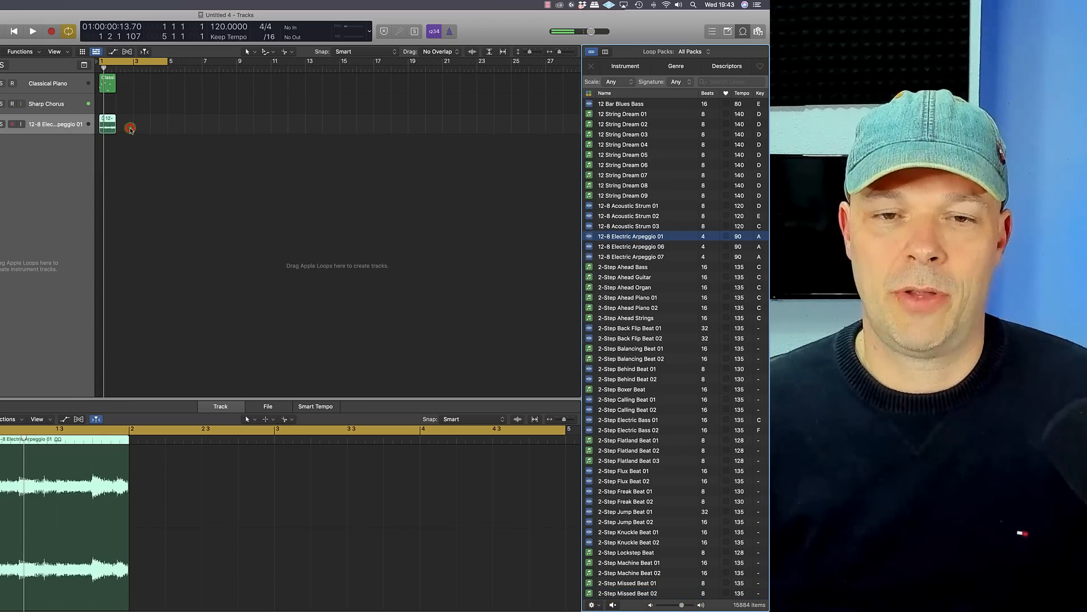
key(super+r)
key(super+r)
key(super+r)
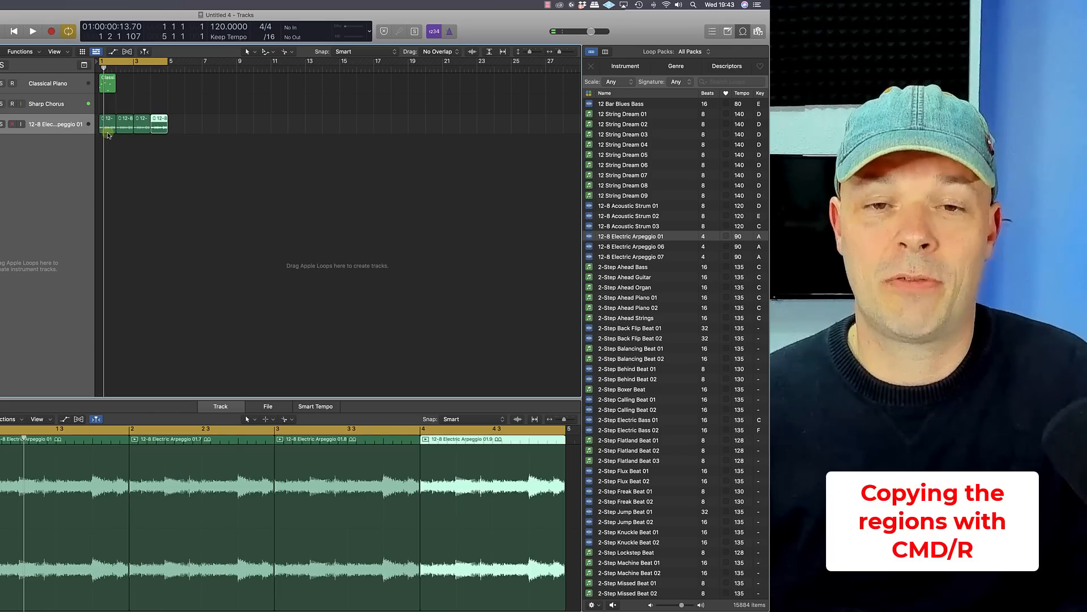
Switch the fourth arpeggio region to 12-8 Electric Arpeggio 06 and the second to 12-8 Electric Arpeggio 07.
click(165, 144)
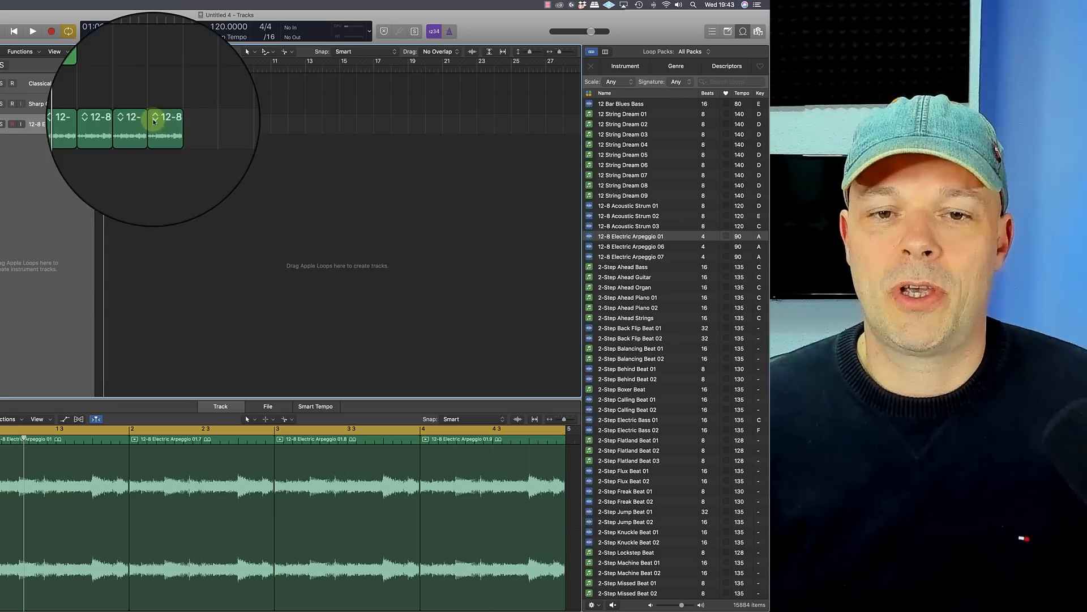
click(155, 120)
click(189, 127)
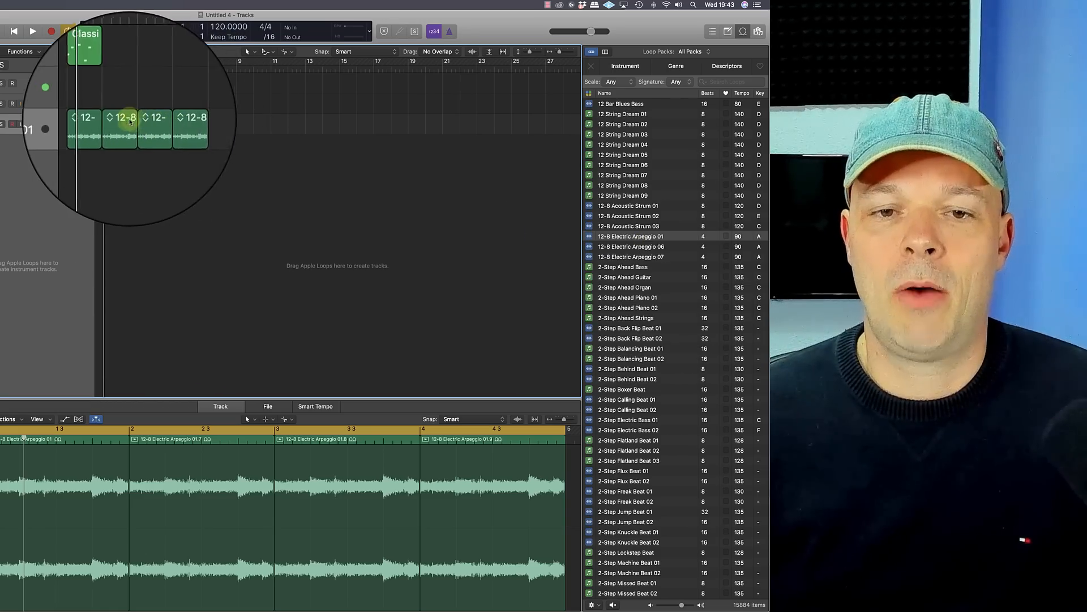
click(132, 119)
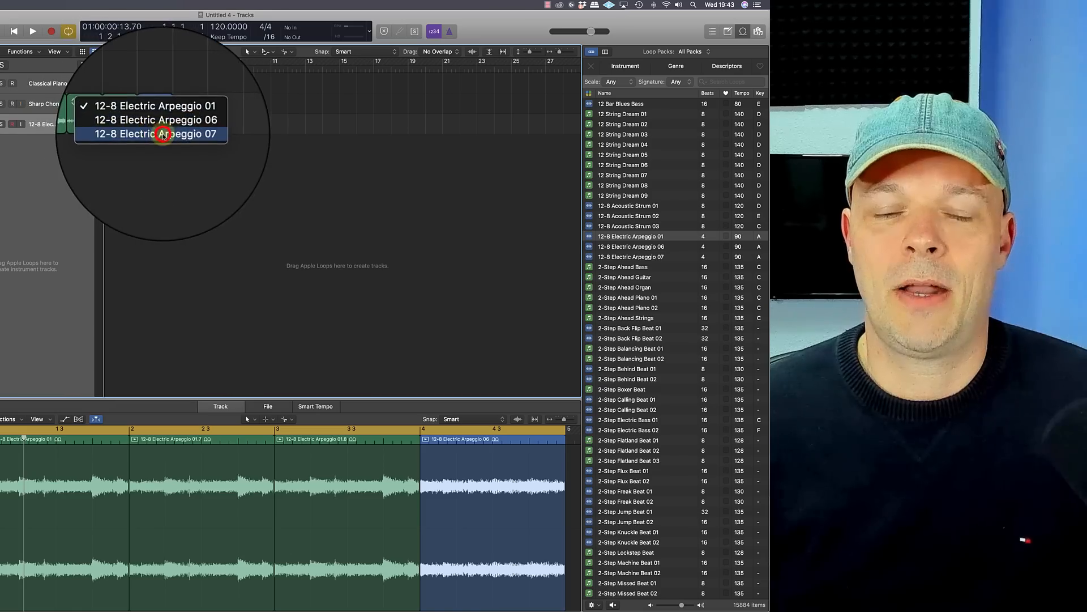
click(139, 139)
Play back the arpeggio regions, set the project tempo to 103, and play them again.
key(space)
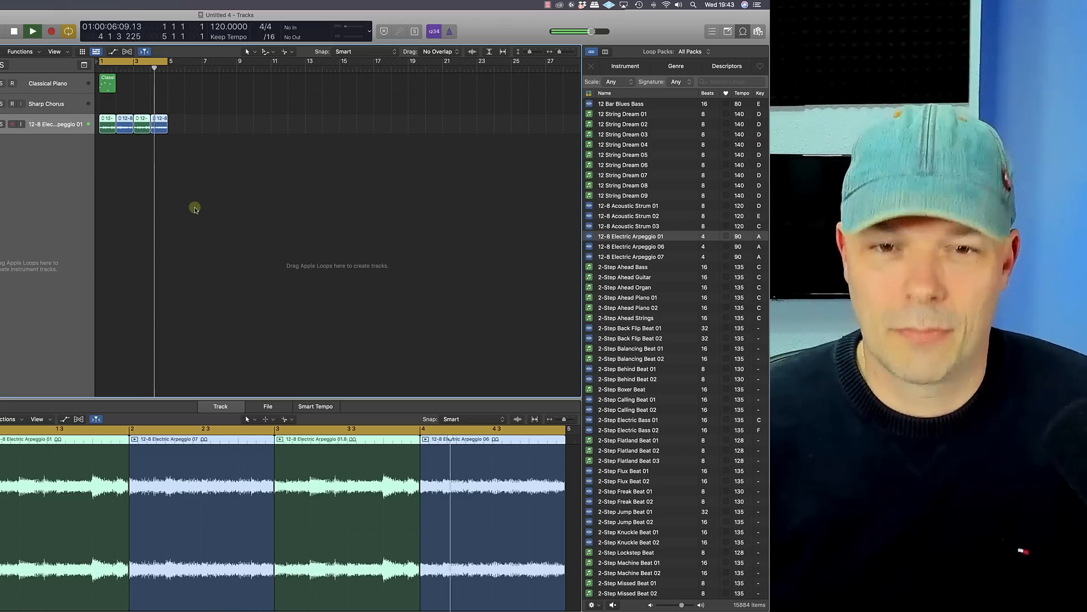
key(space)
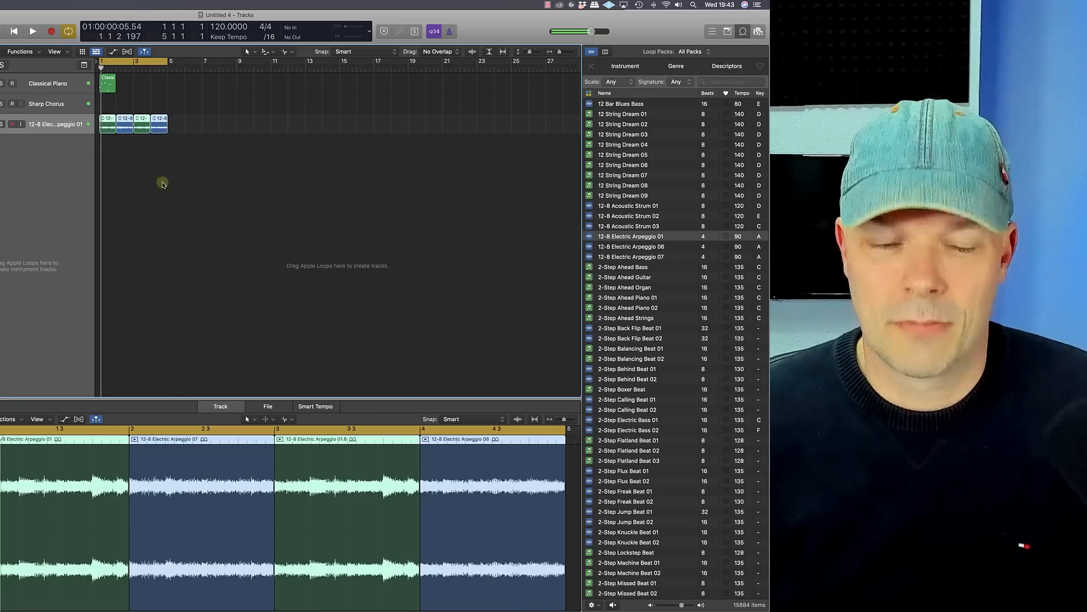
drag(228, 27, 222, 51)
key(space)
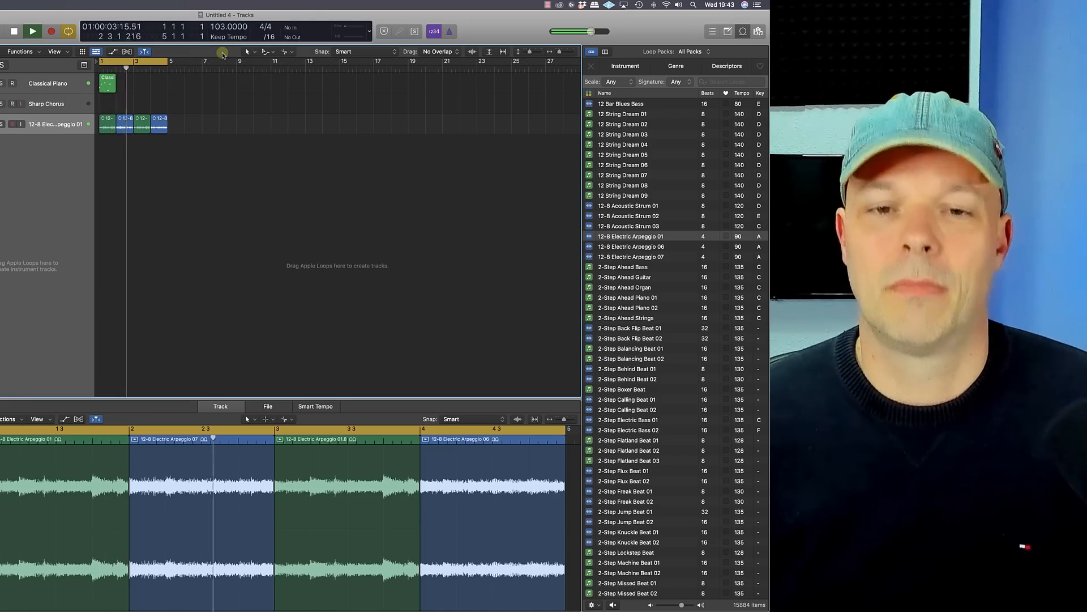
Filter the loops by the Percussion instrument and add Big Maracas 02 on a new track at bar 1.
click(625, 68)
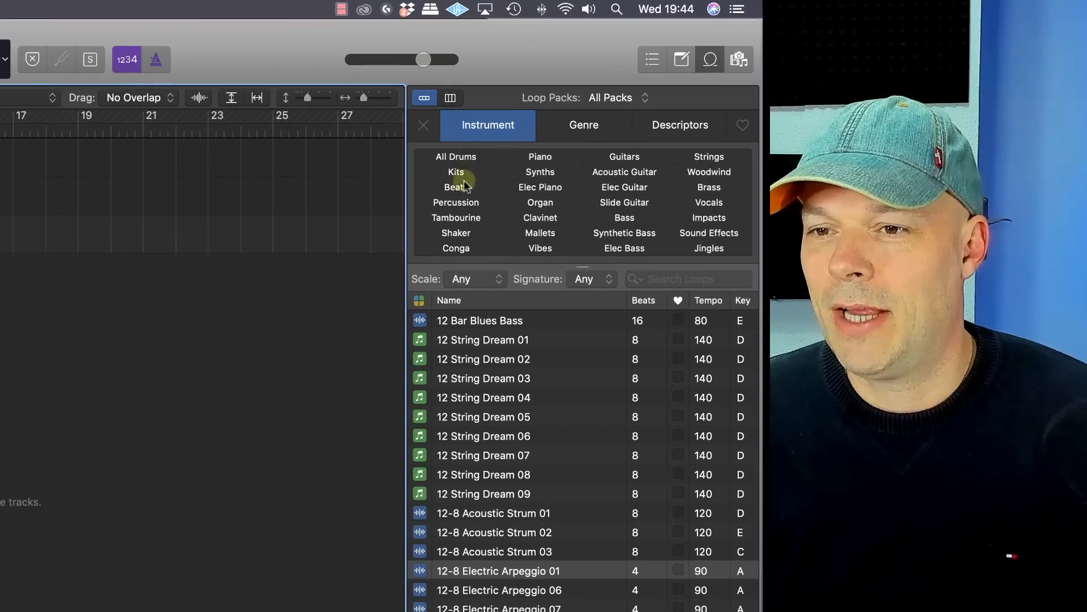
click(456, 204)
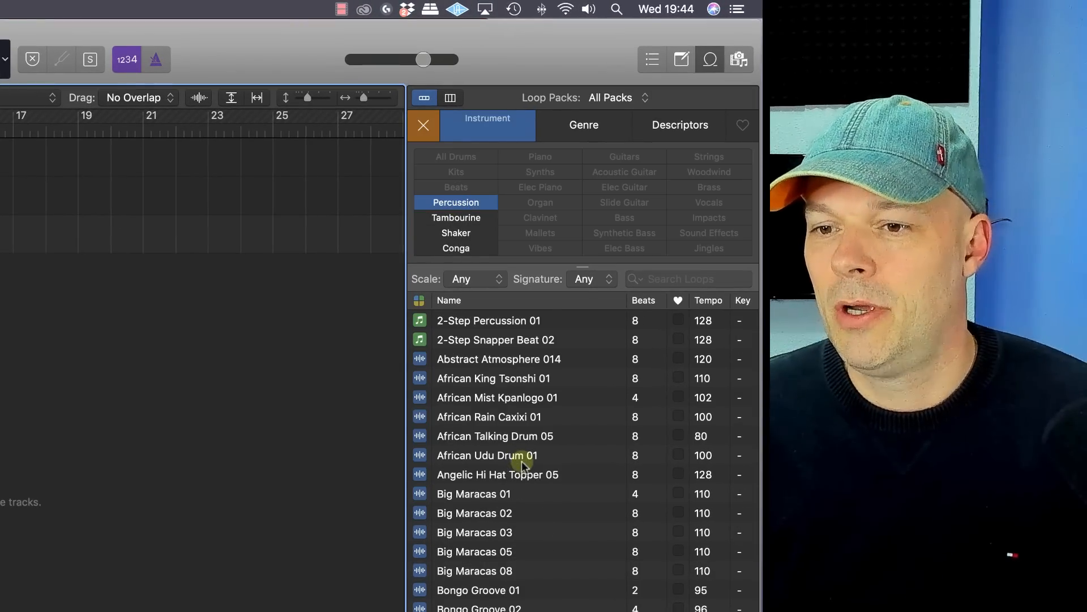
click(487, 512)
drag(460, 513, 266, 277)
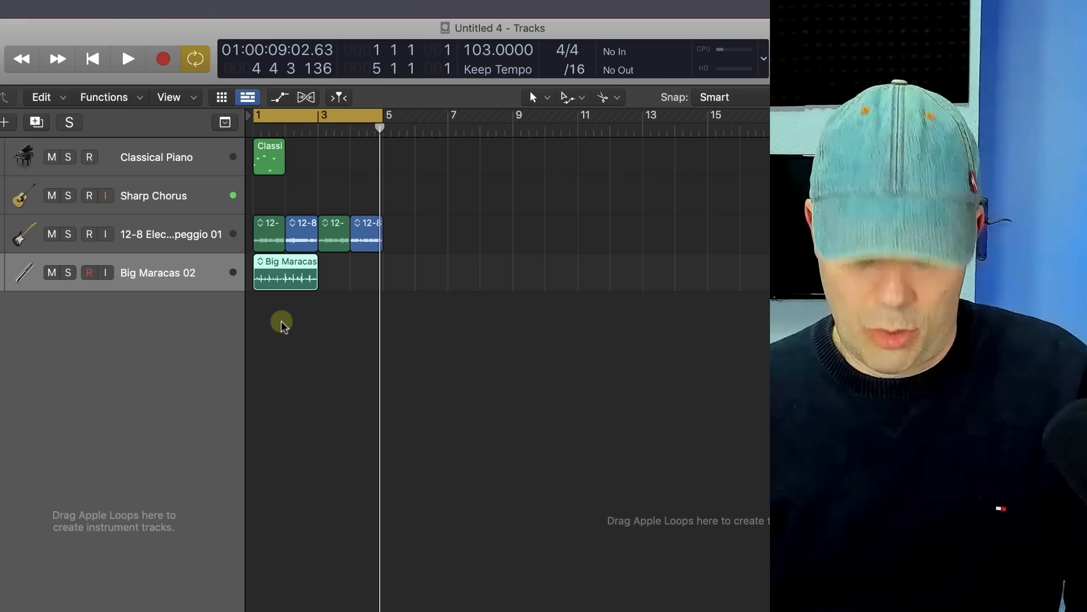
Repeat the Big Maracas 02 region once, switch the copy to Big Maracas 03, and play the regions.
key(super+r)
click(324, 261)
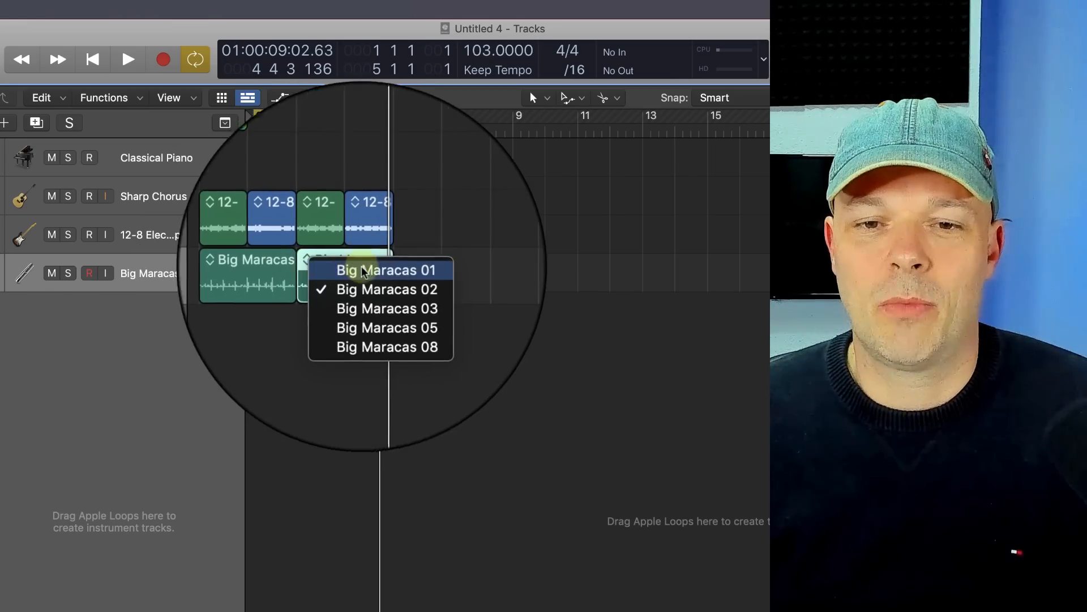
click(376, 300)
key(space)
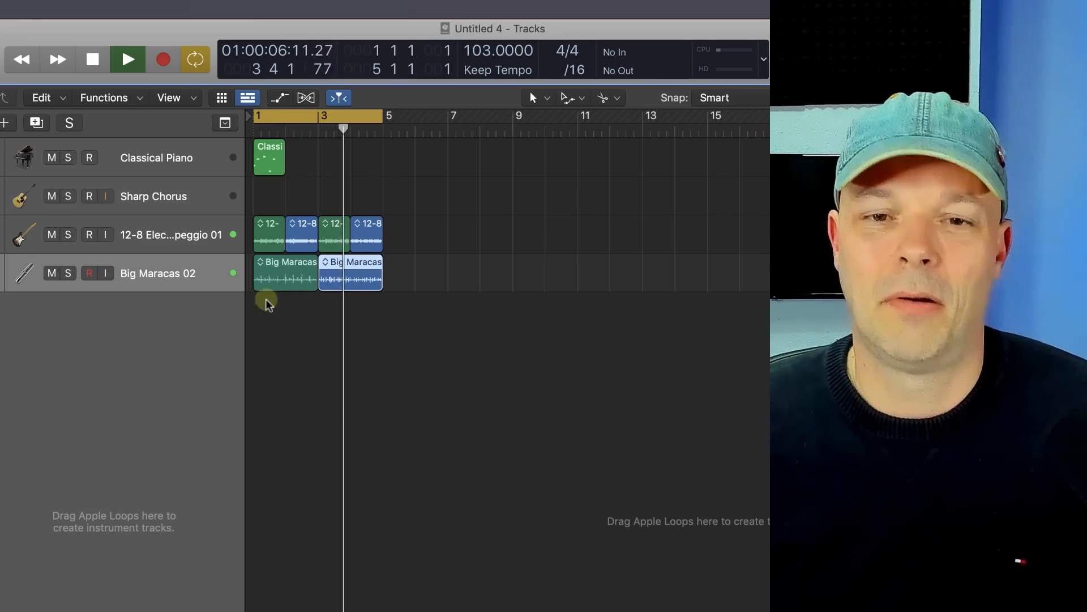
Stop playback and switch the first maracas region to Big Maracas 03.
key(space)
drag(291, 277, 262, 272)
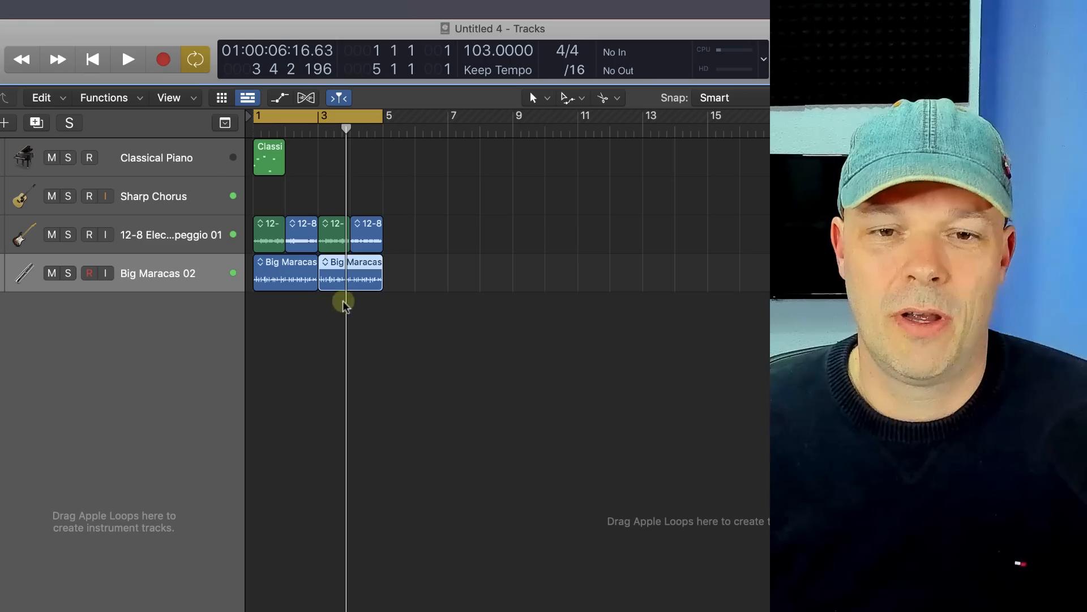
click(342, 340)
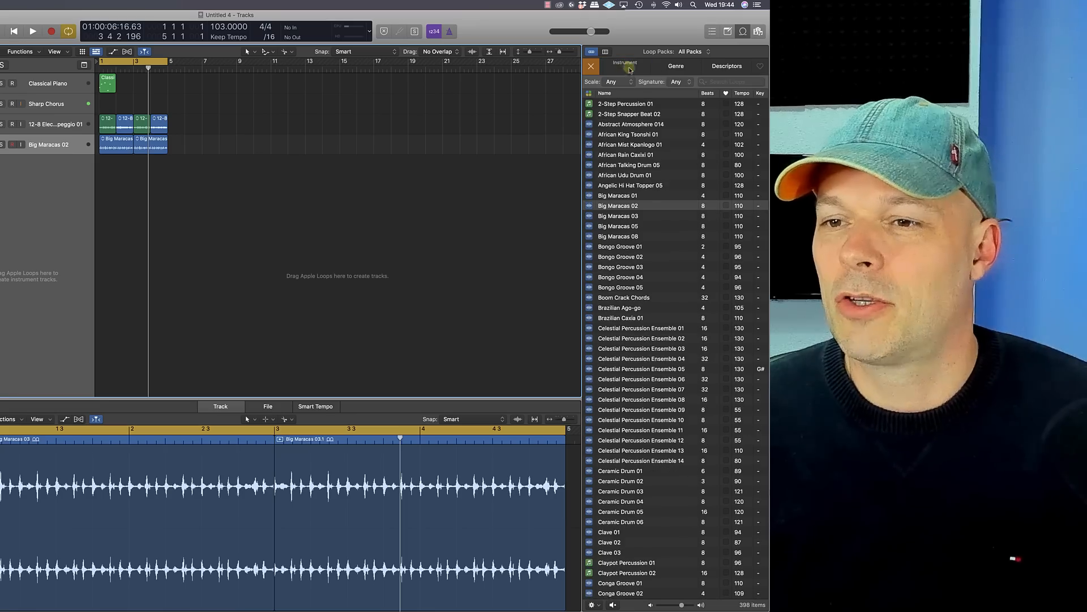
Look through the loop browser's Genre, Descriptors and Instrument filters, clearing the active loop filter along the way.
click(677, 66)
click(677, 66)
click(734, 67)
click(734, 66)
click(590, 66)
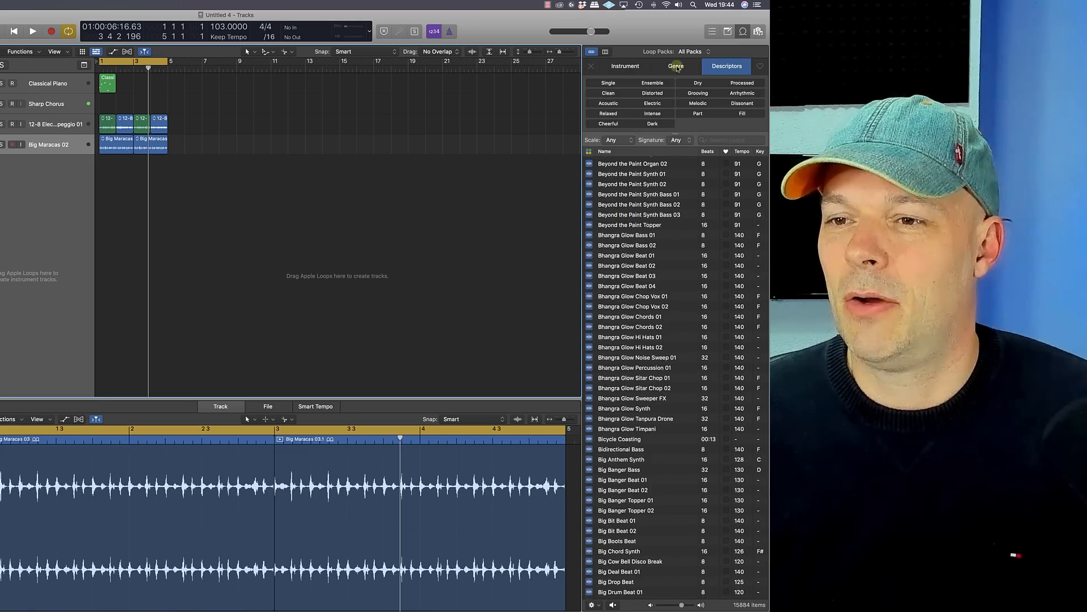
click(722, 67)
click(619, 67)
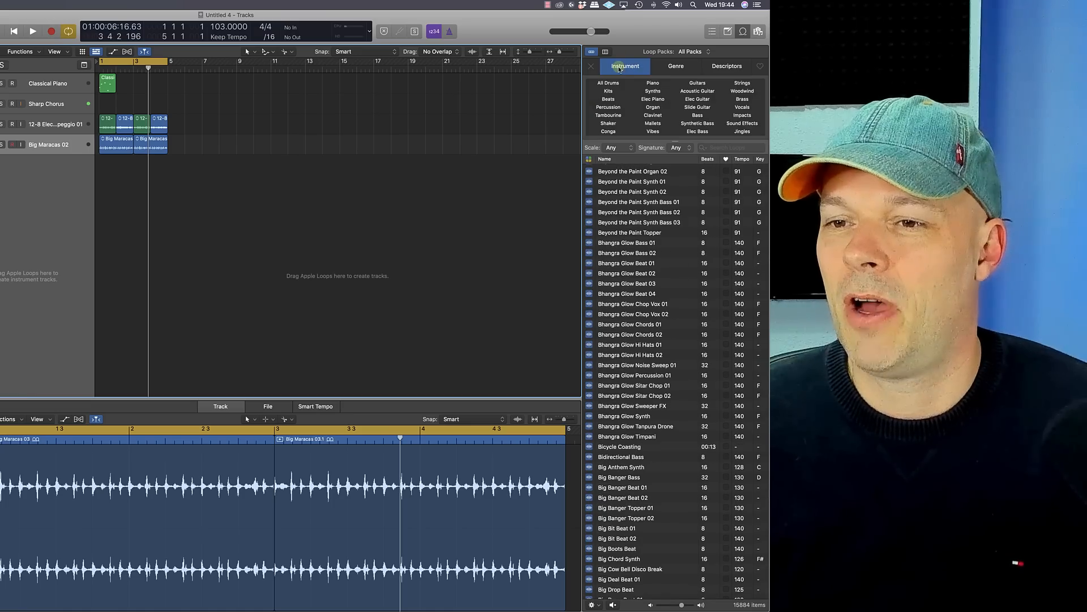
Filter the loops by Percussion and the Electric descriptor, and preview Vinyl Scratch 04, Vinyl Scratch 11 and Remix Crazy Scratch FX 01.
click(609, 107)
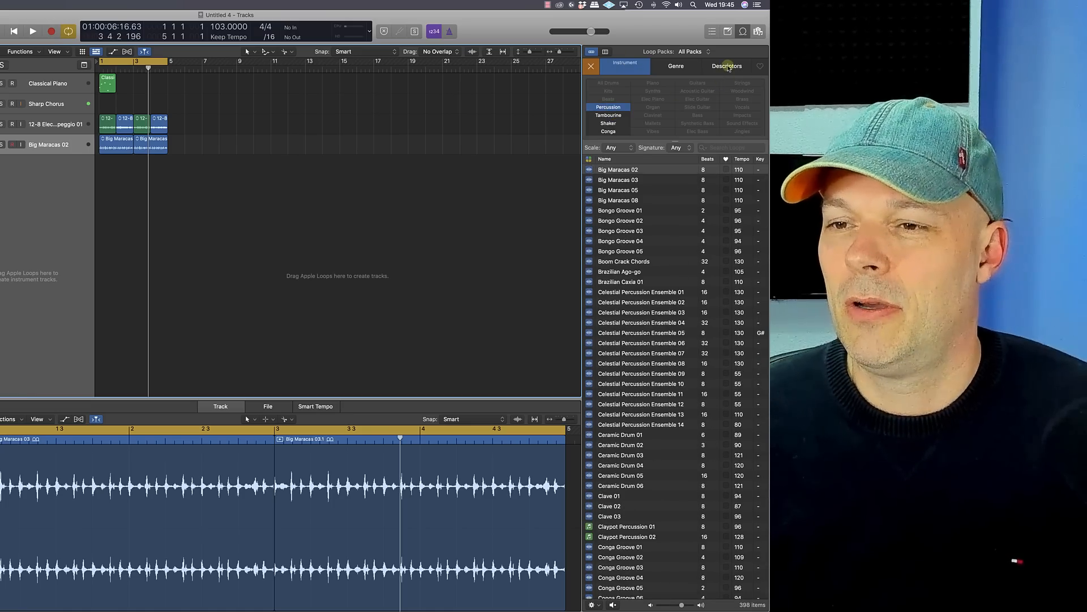
click(729, 67)
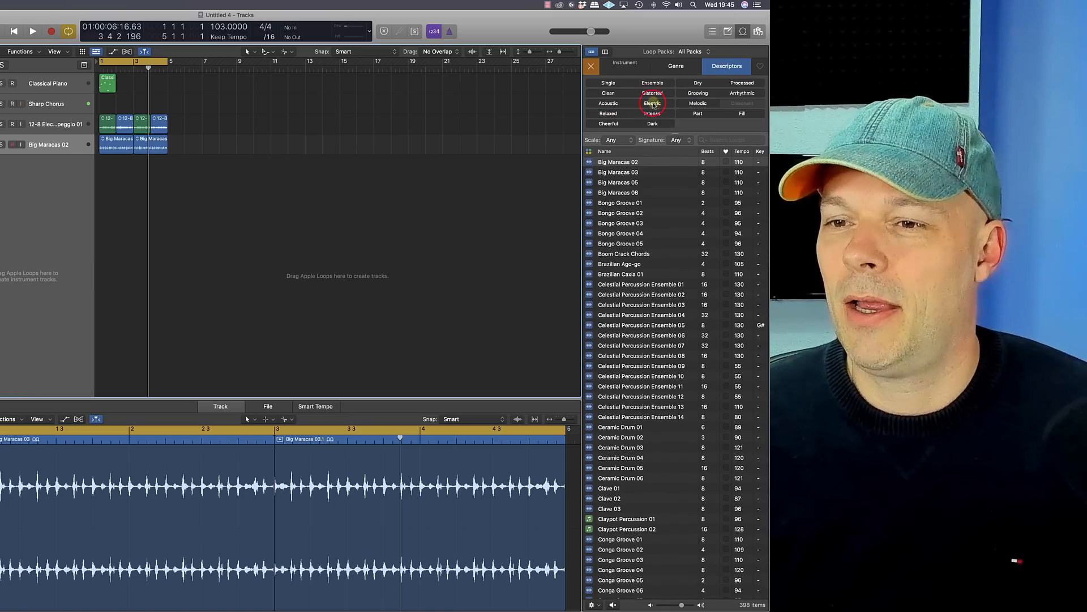
click(652, 104)
scroll(651, 339, down, 3)
click(622, 340)
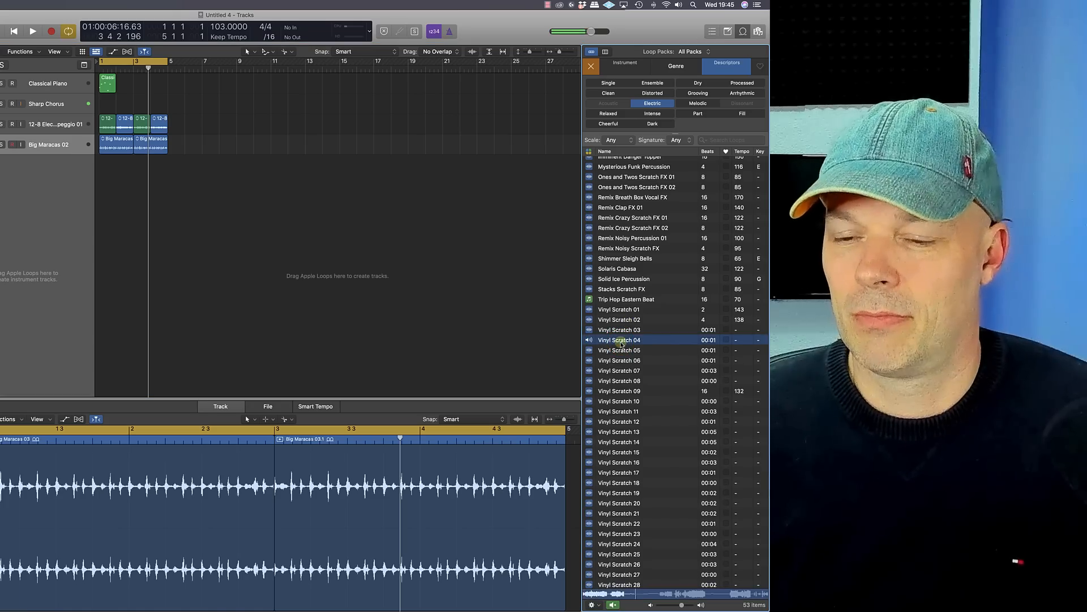
click(620, 411)
scroll(623, 432, down, 1)
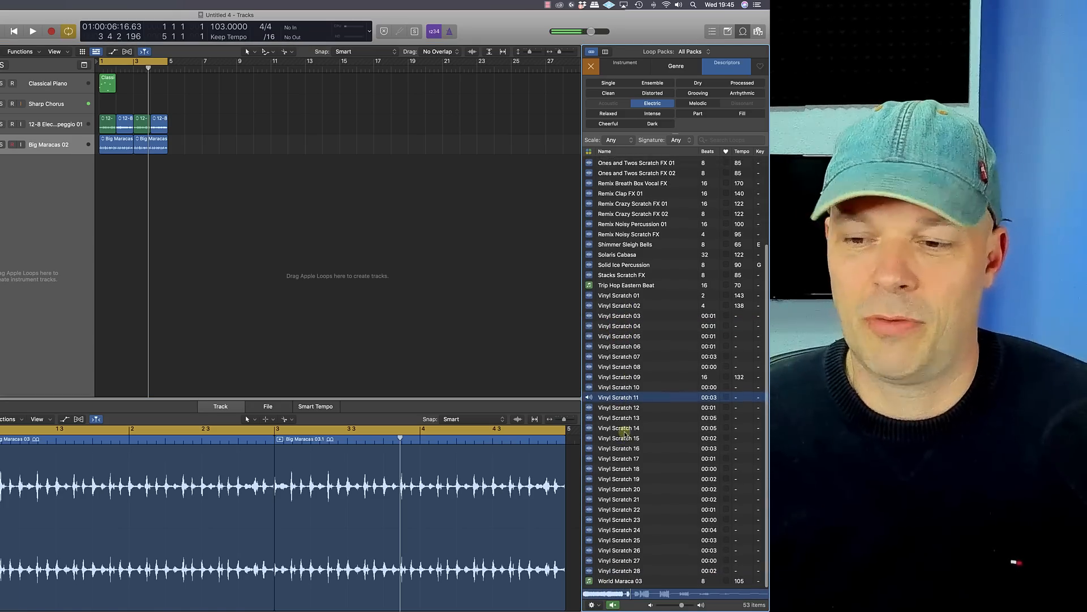
click(637, 208)
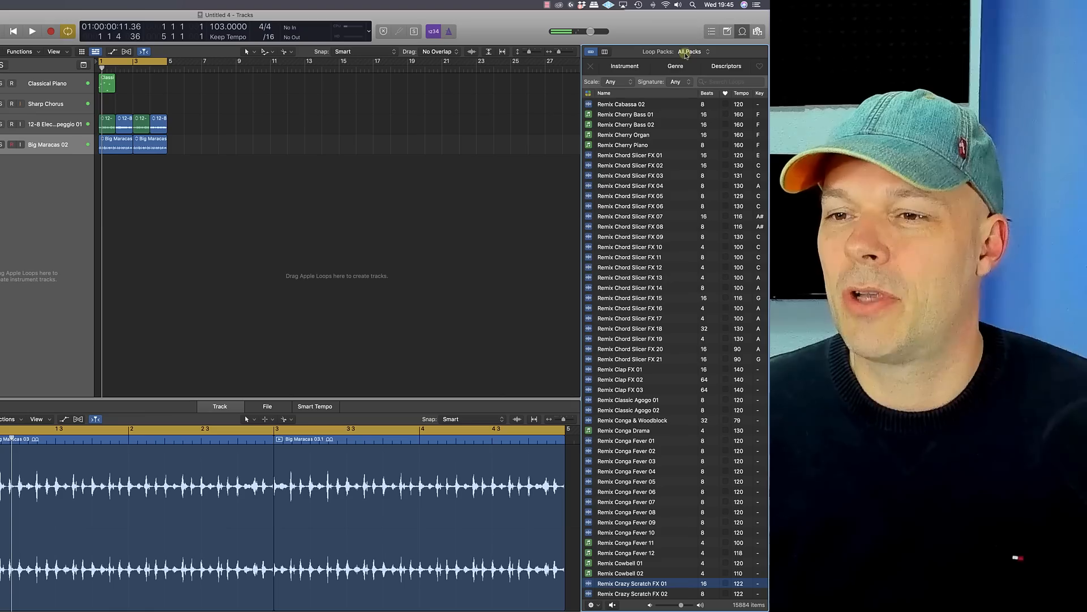
Examine which loop packs can be chosen, keeping All Packs selected.
click(687, 52)
click(691, 53)
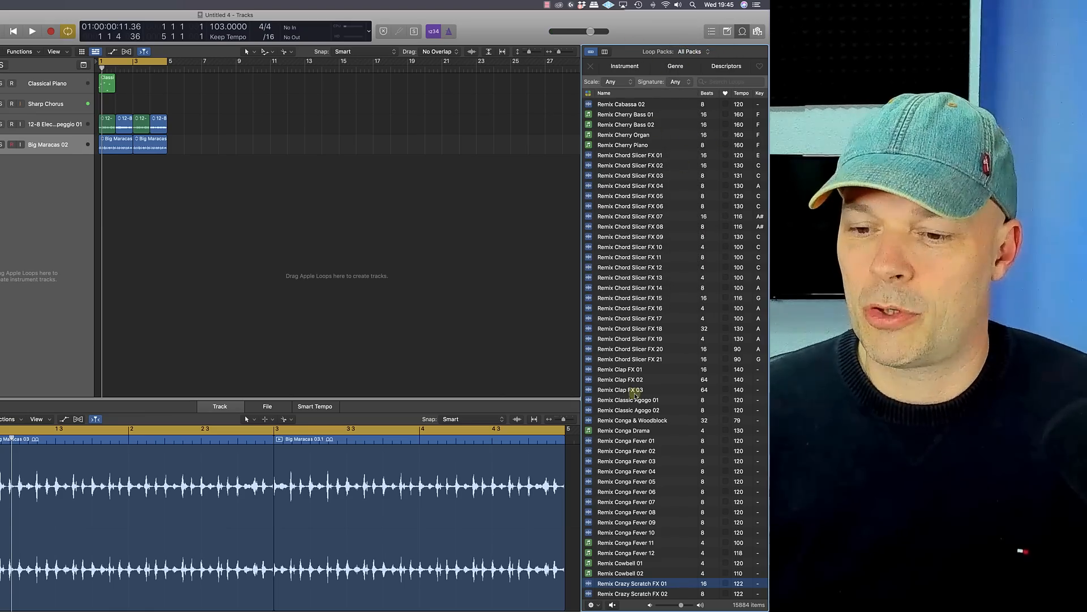
click(693, 52)
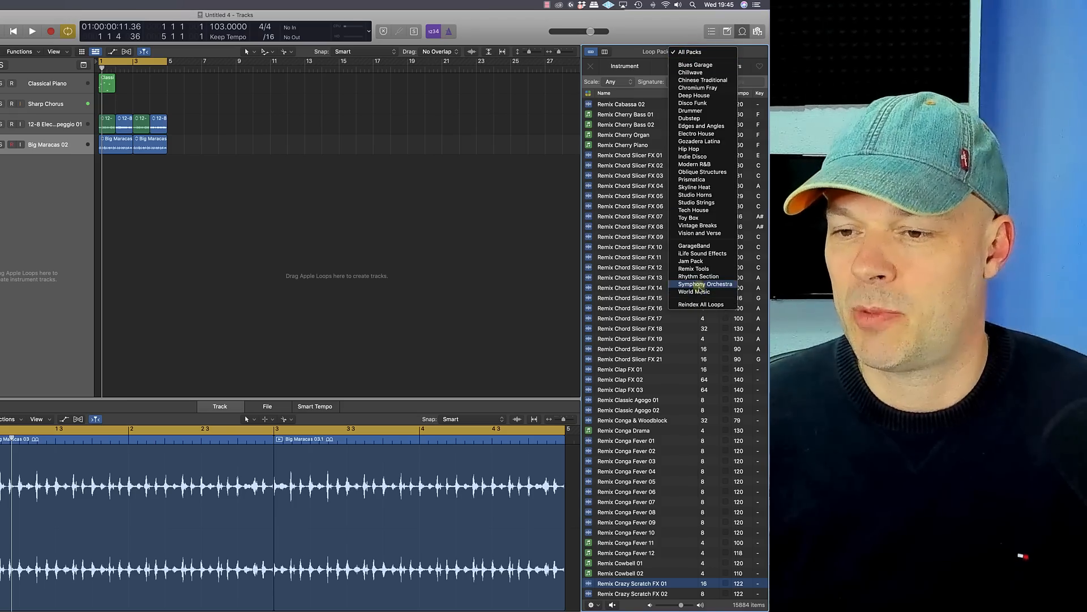
click(485, 222)
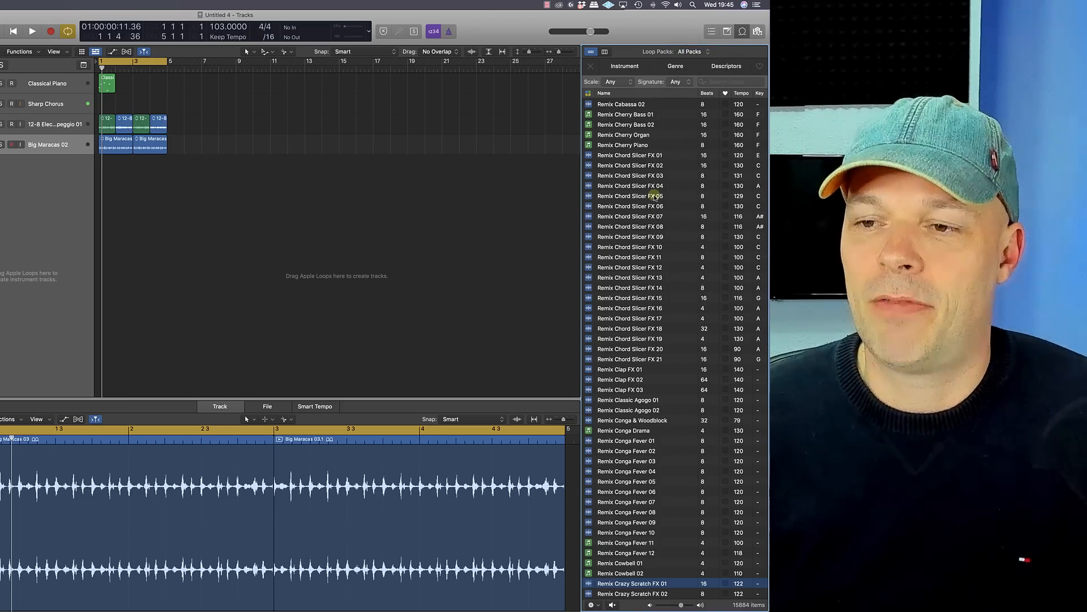
click(1057, 76)
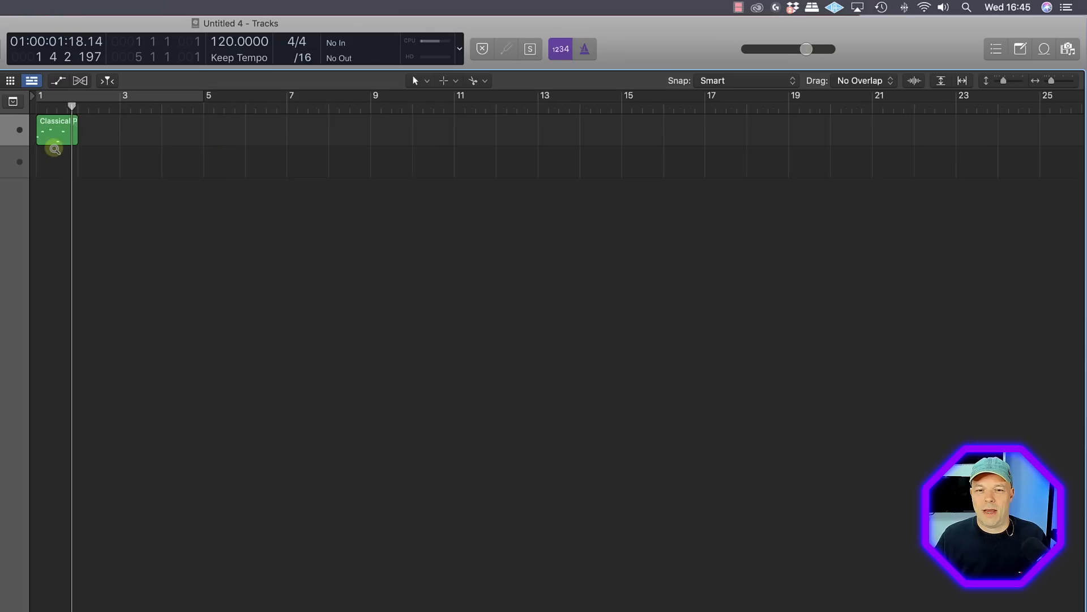
Split the Classical Piano region at beat 3 of bar 1 with the Scissors Tool and delete the second part.
key(super+Right)
key(super+Right)
key(super+Right)
key(super+Right)
key(super+Right)
key(super+Right)
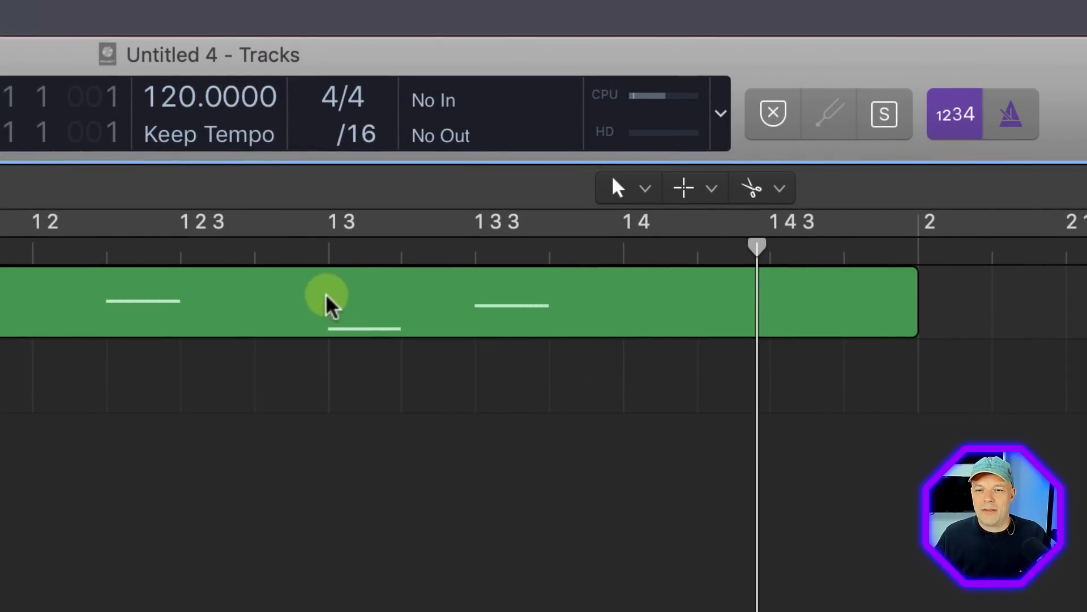
click(647, 190)
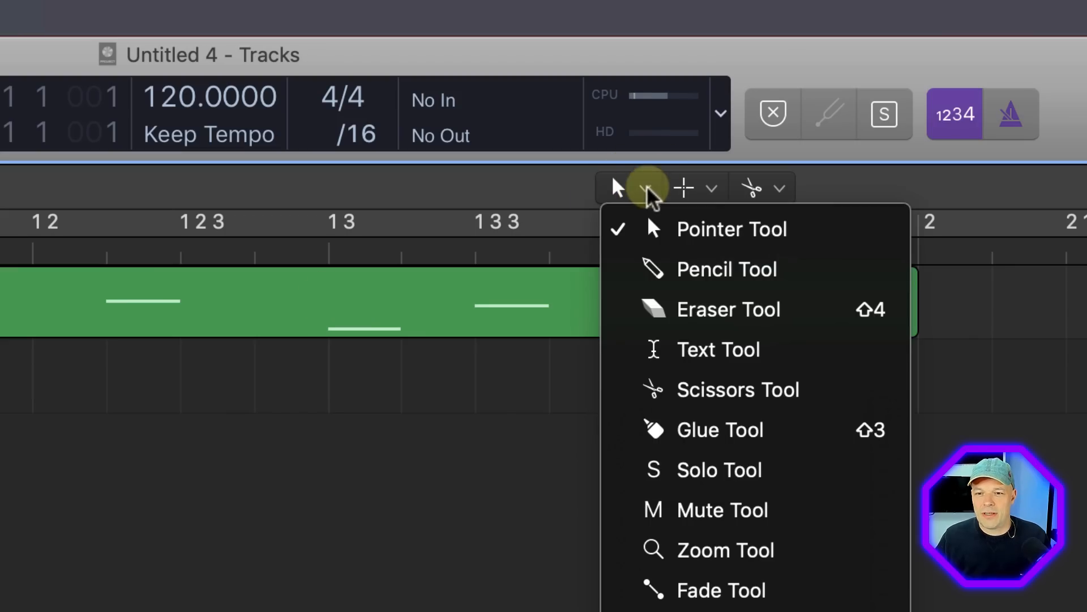
click(607, 390)
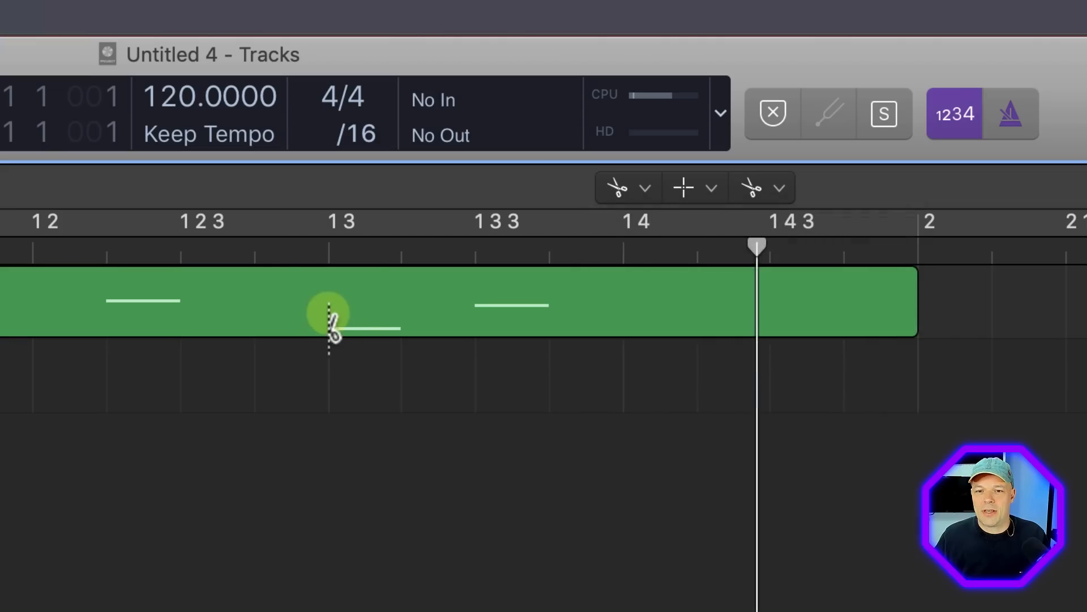
click(329, 317)
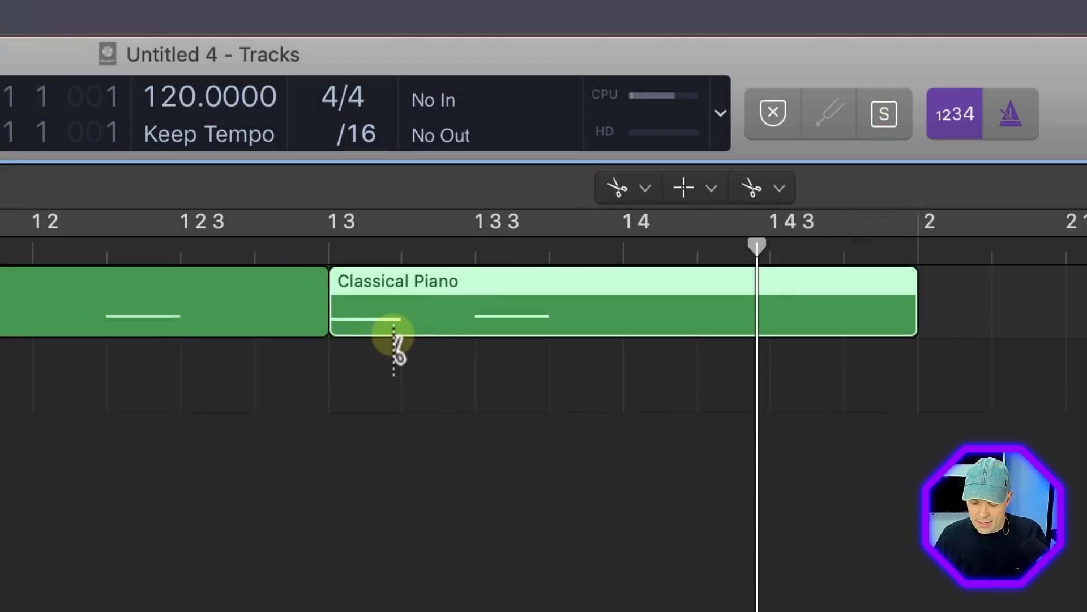
key(Delete)
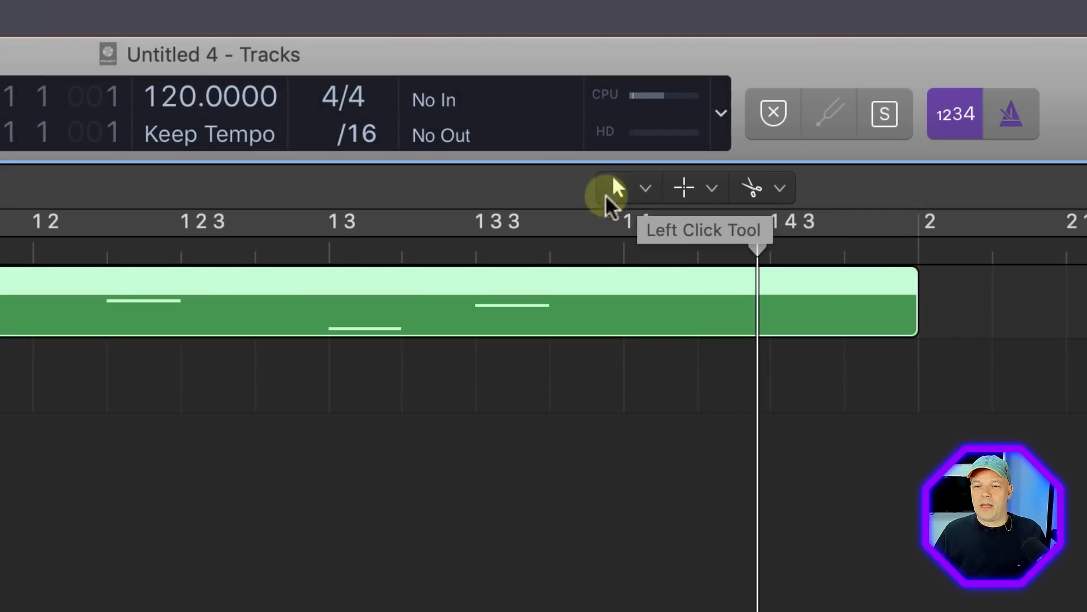
Set the secondary tool to the Scissors Tool and try it on the Classical Piano region just before beat 3.
click(254, 315)
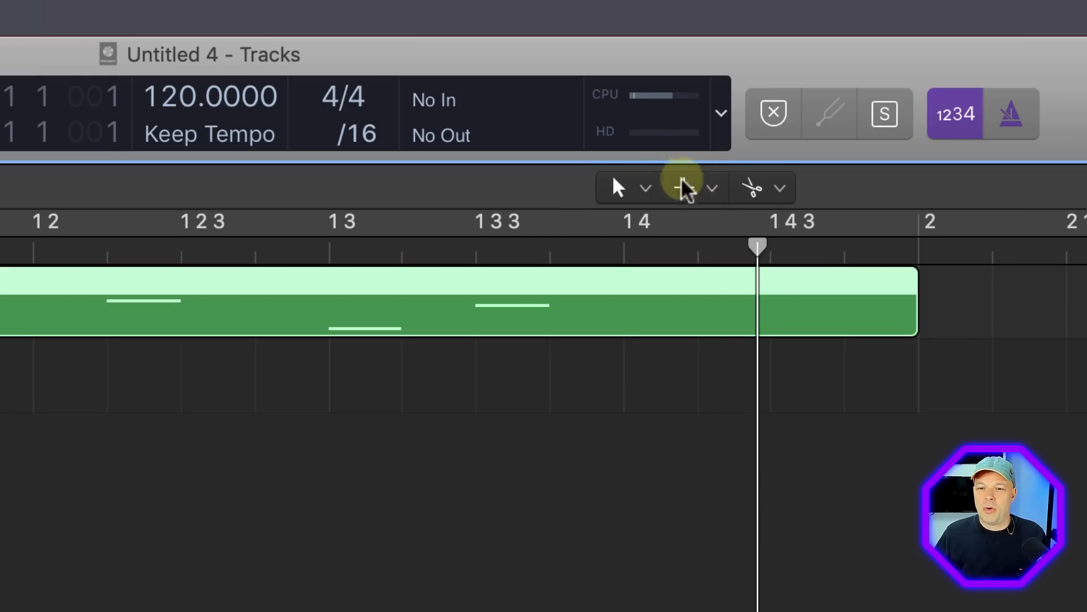
click(711, 188)
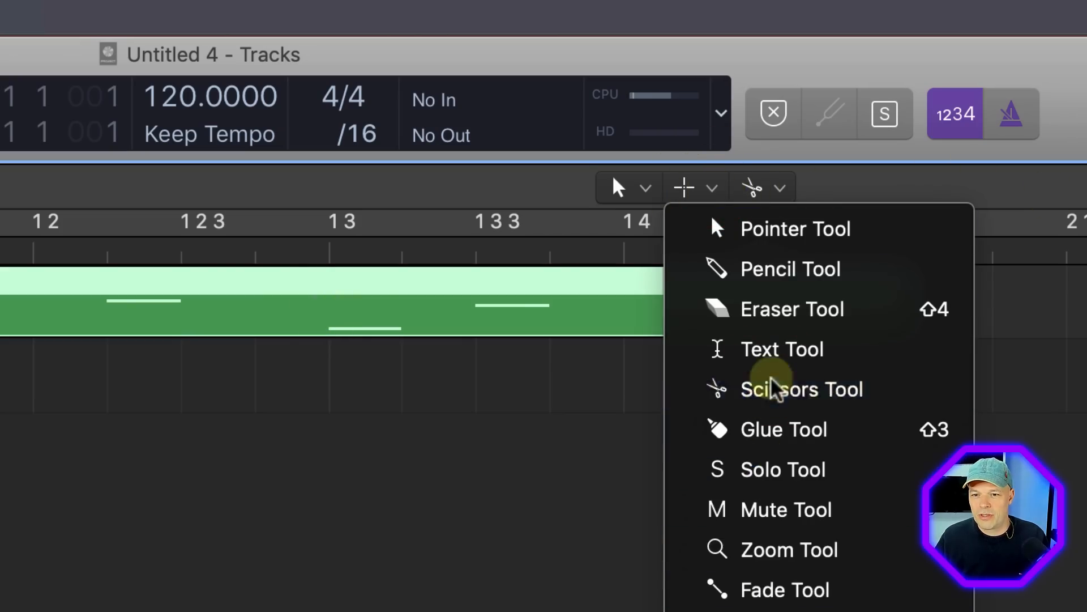
click(759, 389)
click(244, 315)
drag(245, 315, 329, 317)
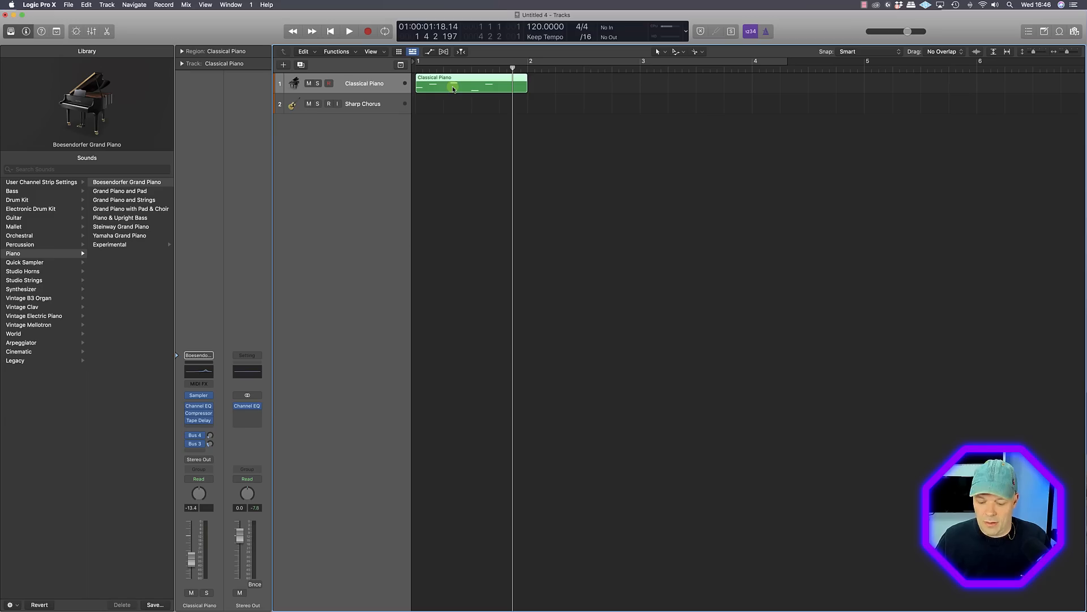
Delete the Classical Piano region and open the Audio preferences.
key(Delete)
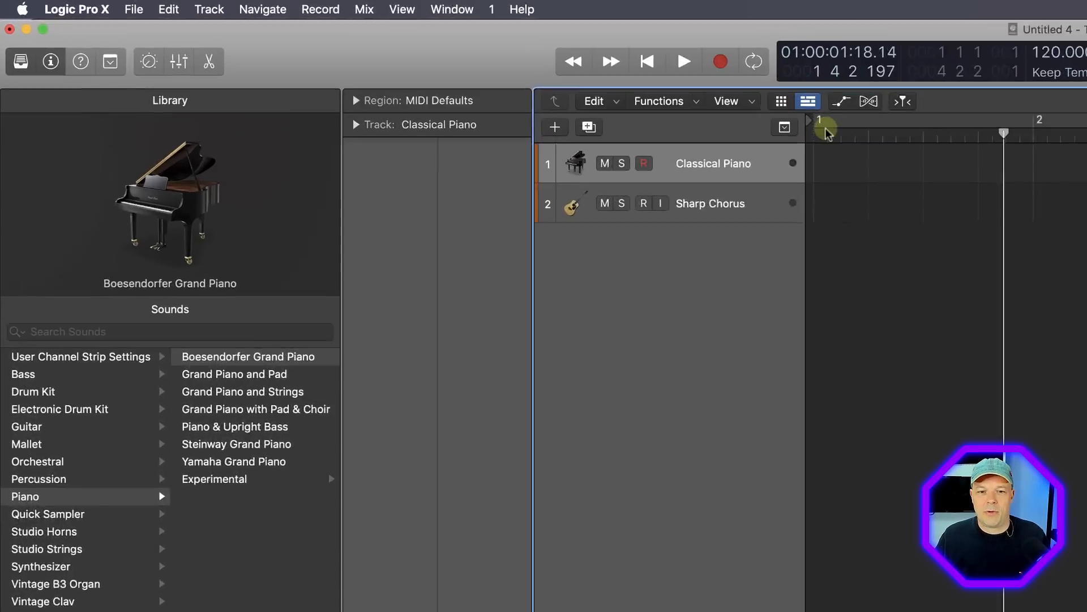
click(91, 9)
mouse_move(132, 55)
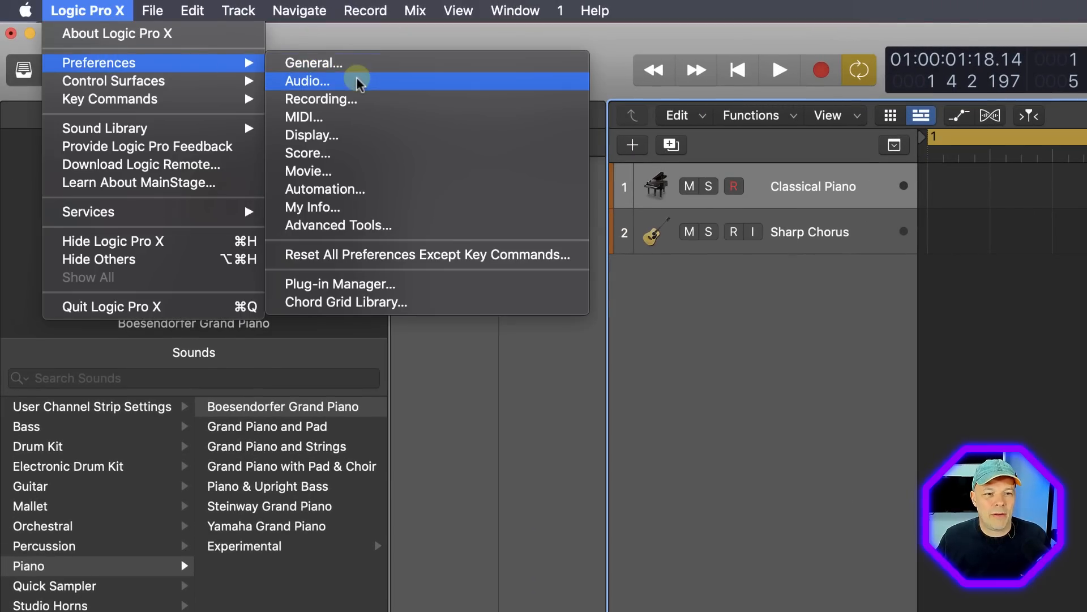
click(359, 81)
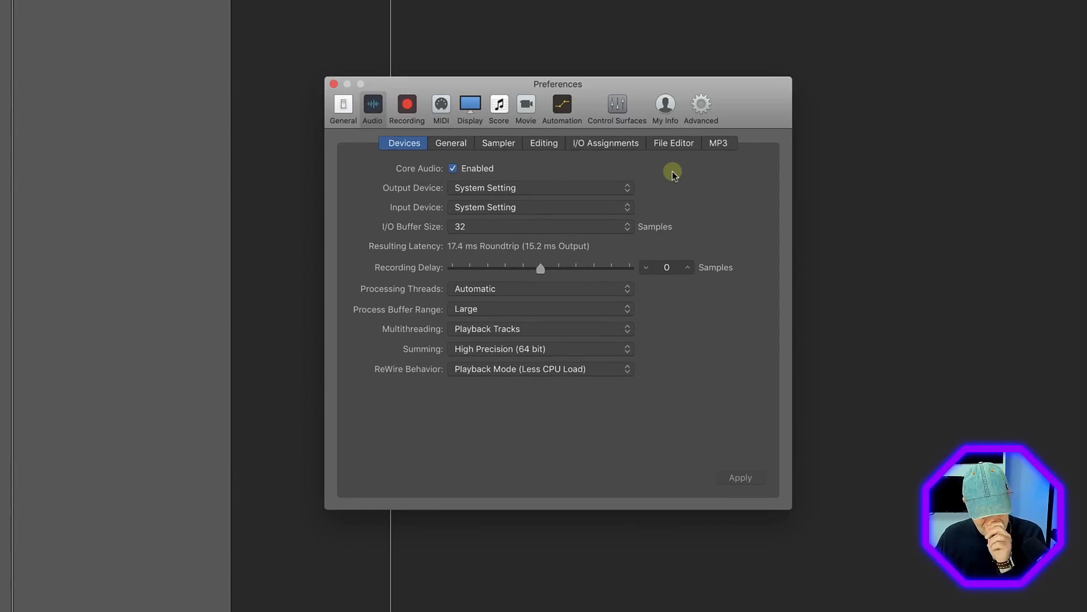
Try Universal Audio Thunderbolt as the output device, apply it, and return the output device to System Setting.
click(486, 190)
click(714, 176)
click(468, 189)
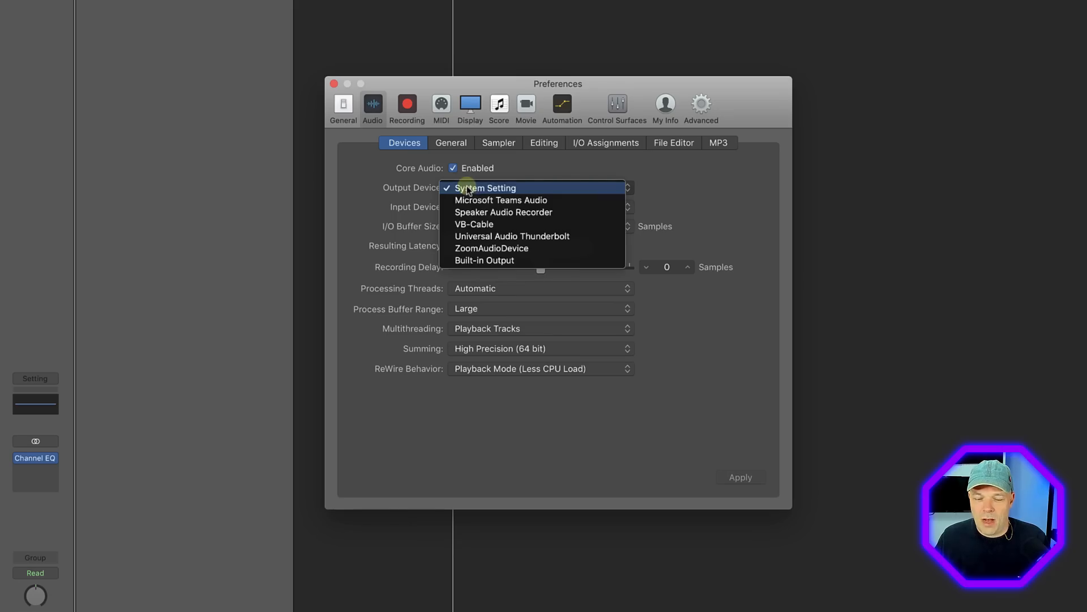
click(549, 238)
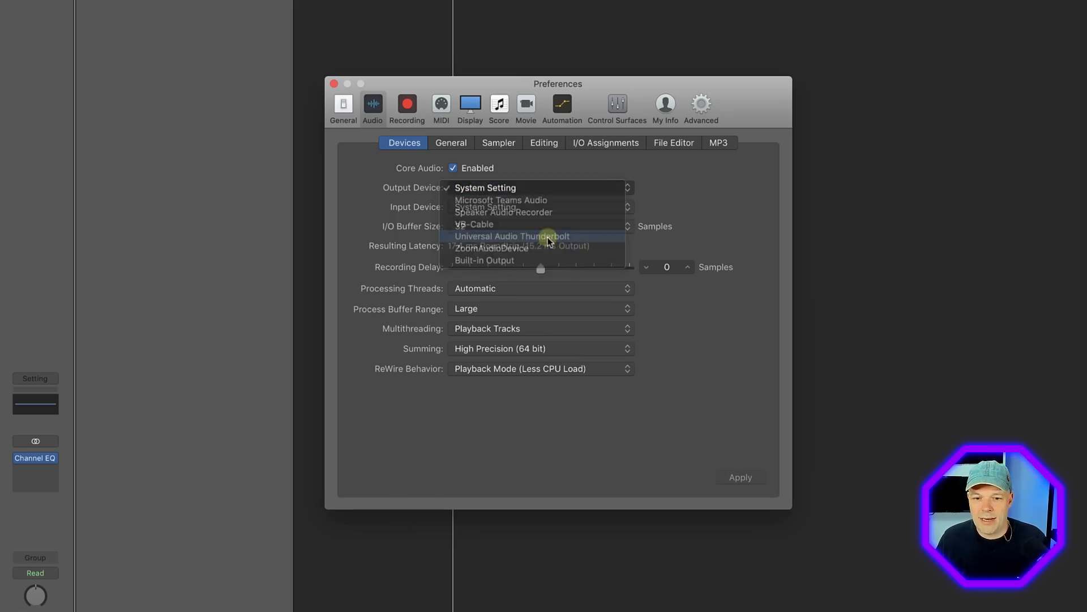
click(744, 475)
click(536, 187)
click(500, 141)
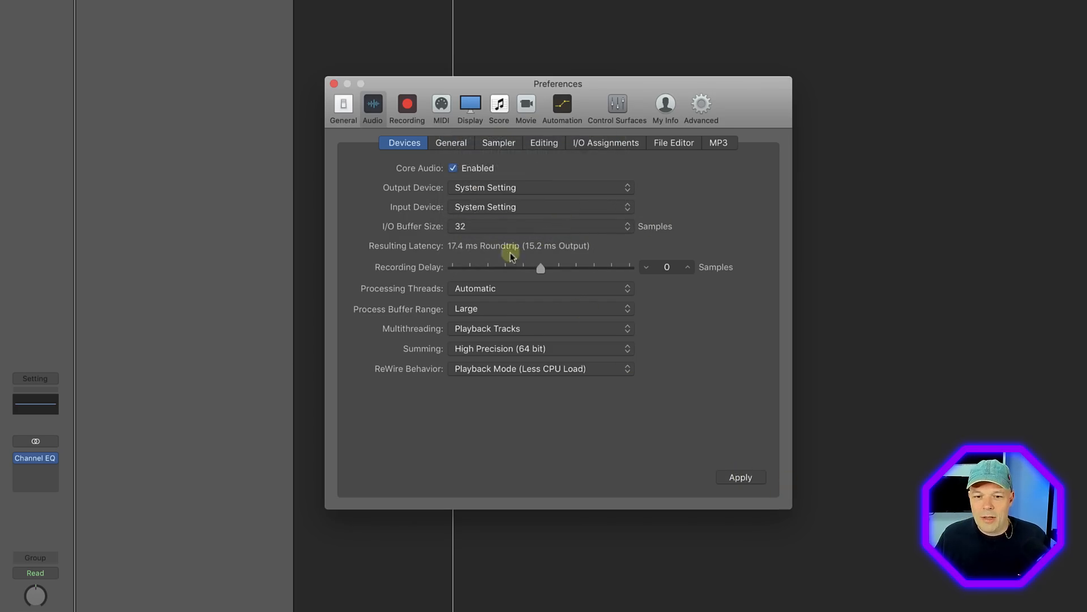
Examine the available I/O buffer sizes in the audio device preferences, keeping 32 samples.
click(481, 226)
click(718, 216)
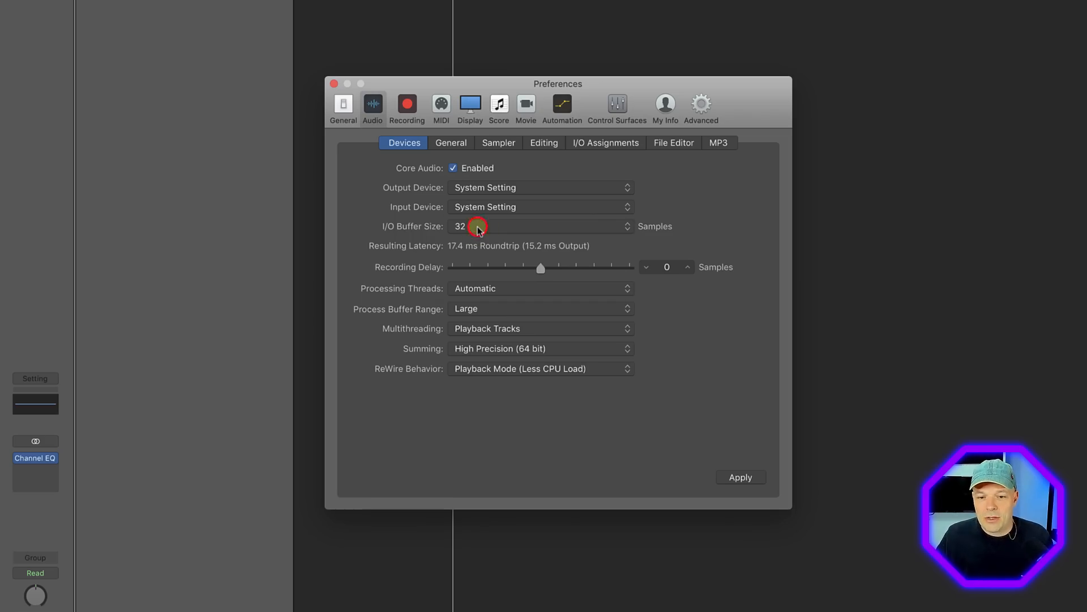
click(477, 227)
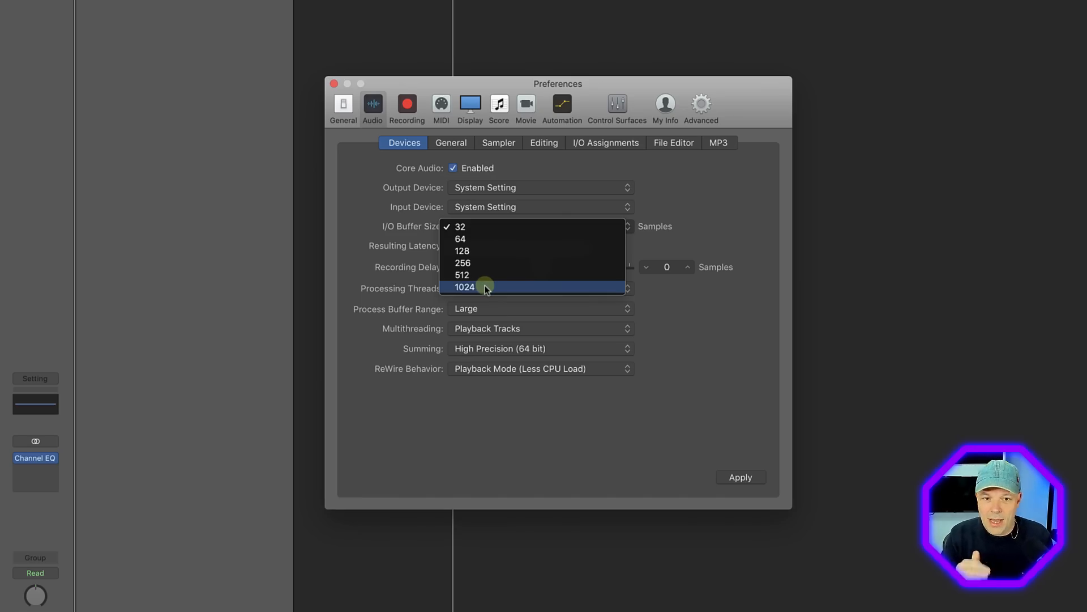
click(713, 191)
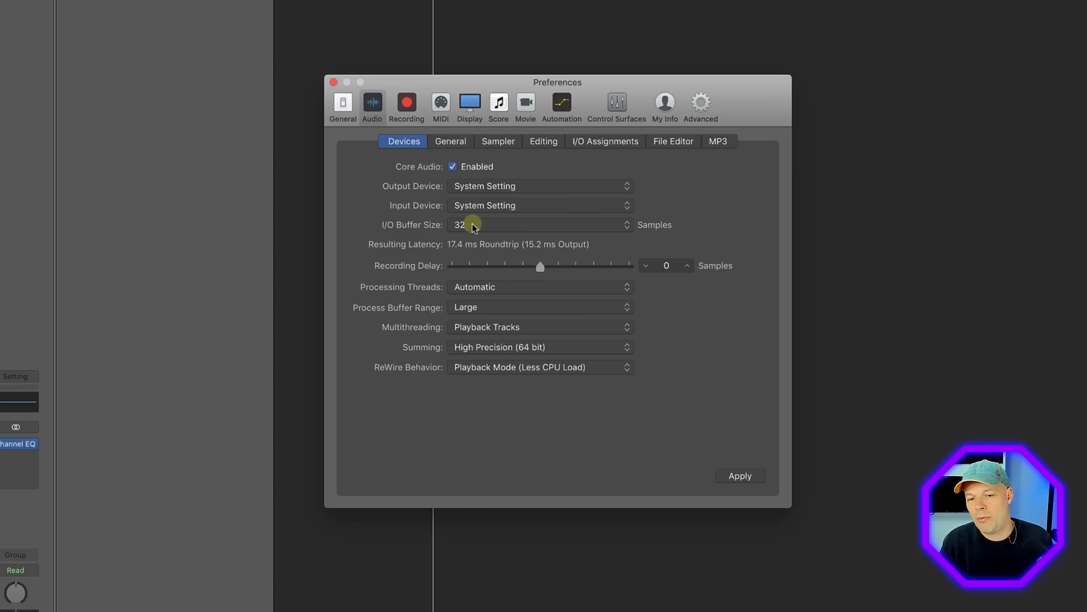
click(472, 226)
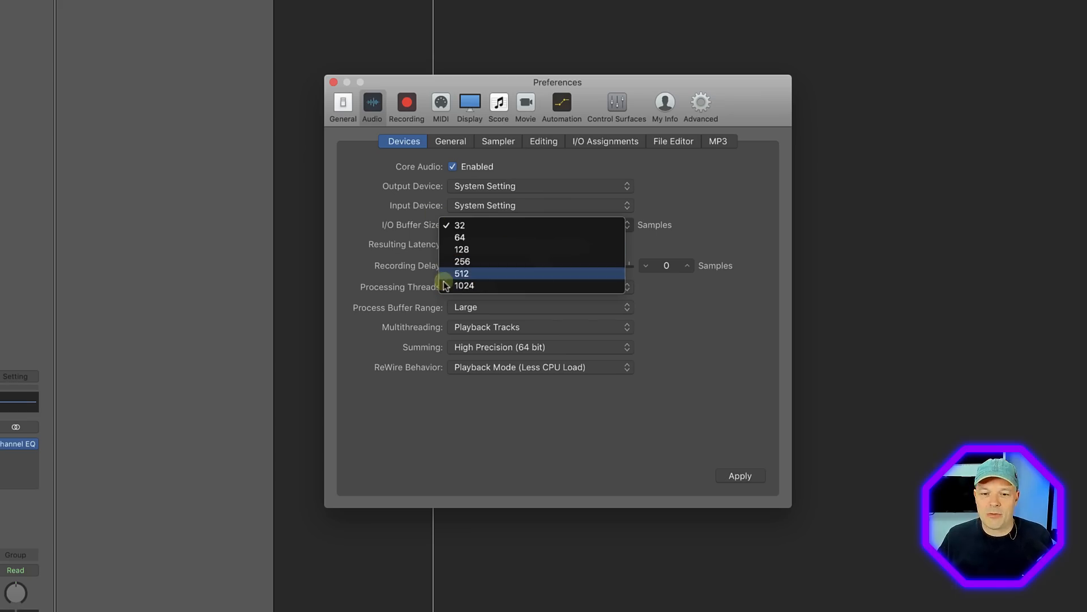
click(392, 218)
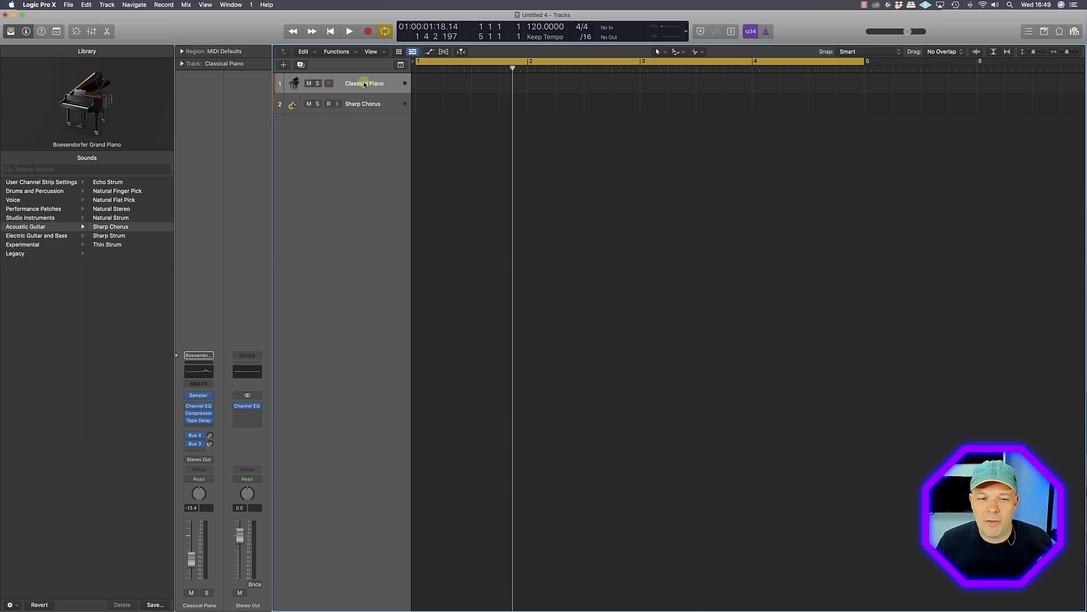
Record a four-bar MIDI part on the Classical Piano track and view its notes in the Piano Roll.
click(364, 83)
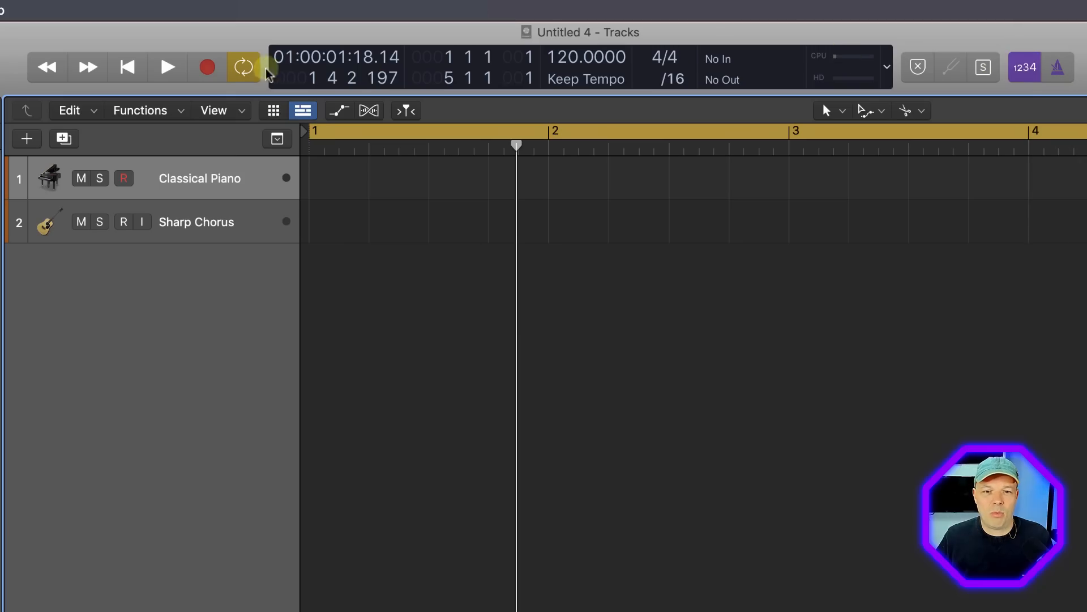
key(r)
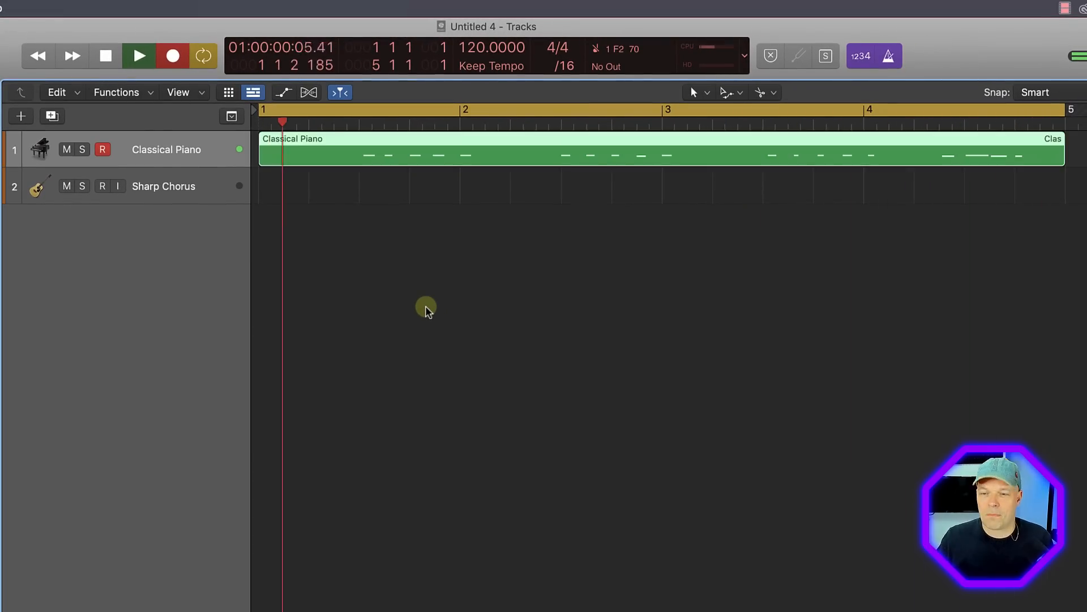
key(space)
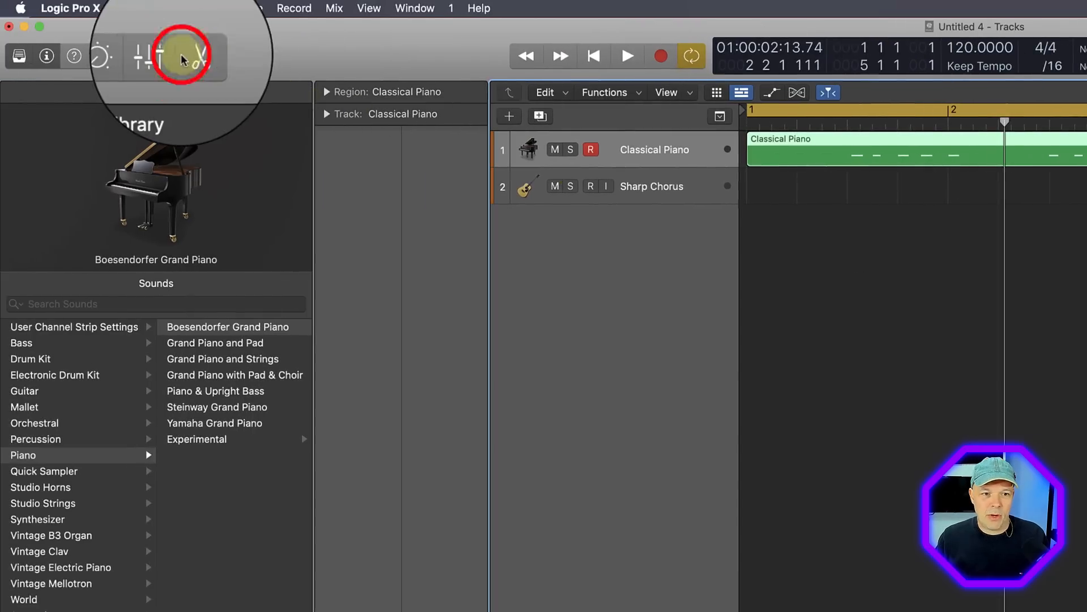
click(182, 59)
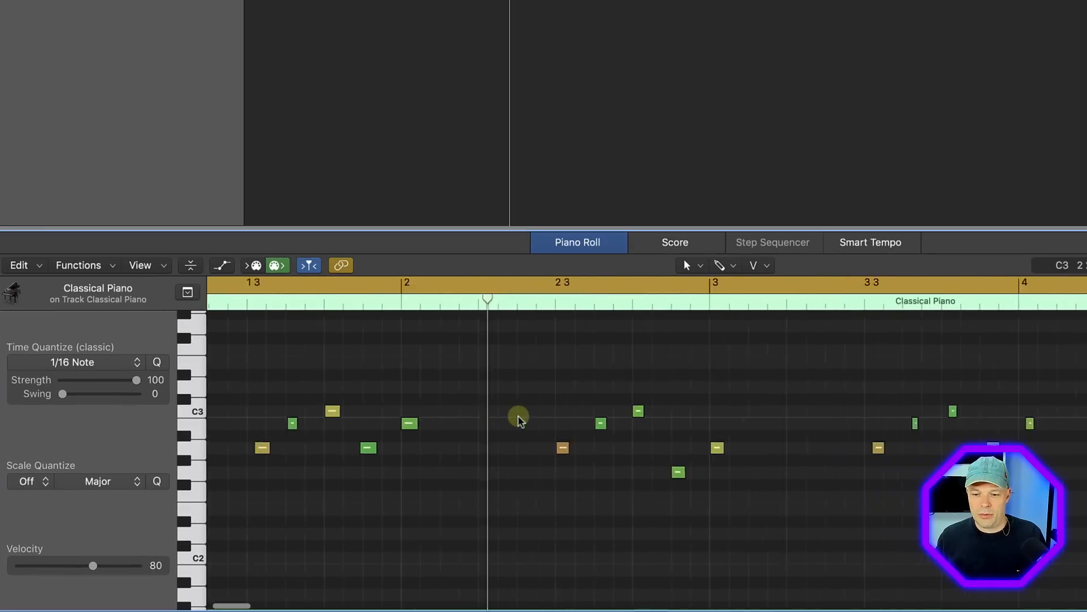
scroll(520, 419, right, 2)
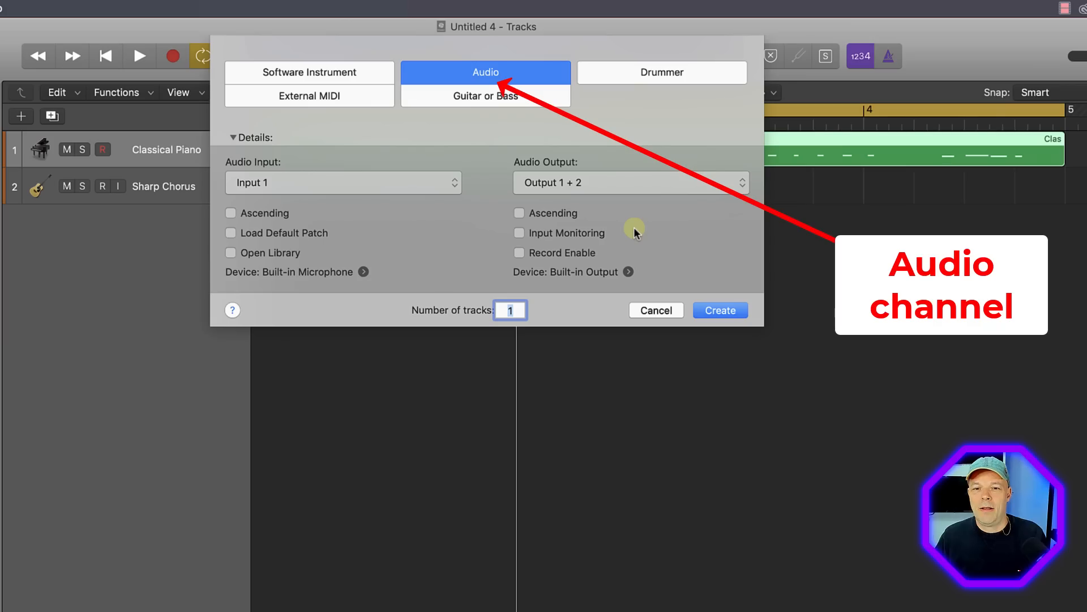
Create one audio track with Input 1 and Output 1 + 2, and record audio on it through about bar 3.
click(725, 310)
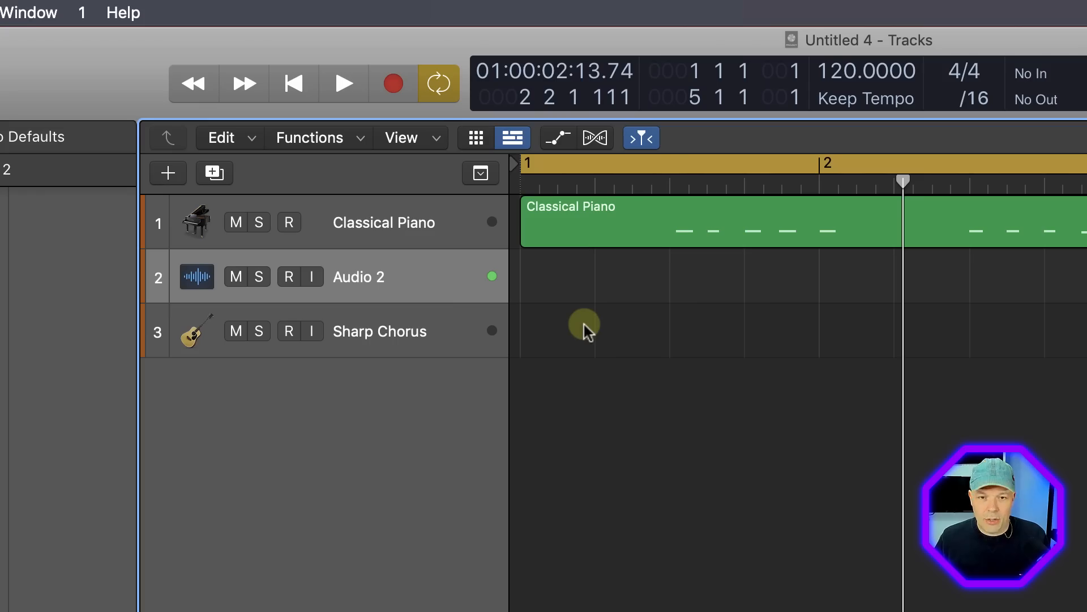
click(393, 84)
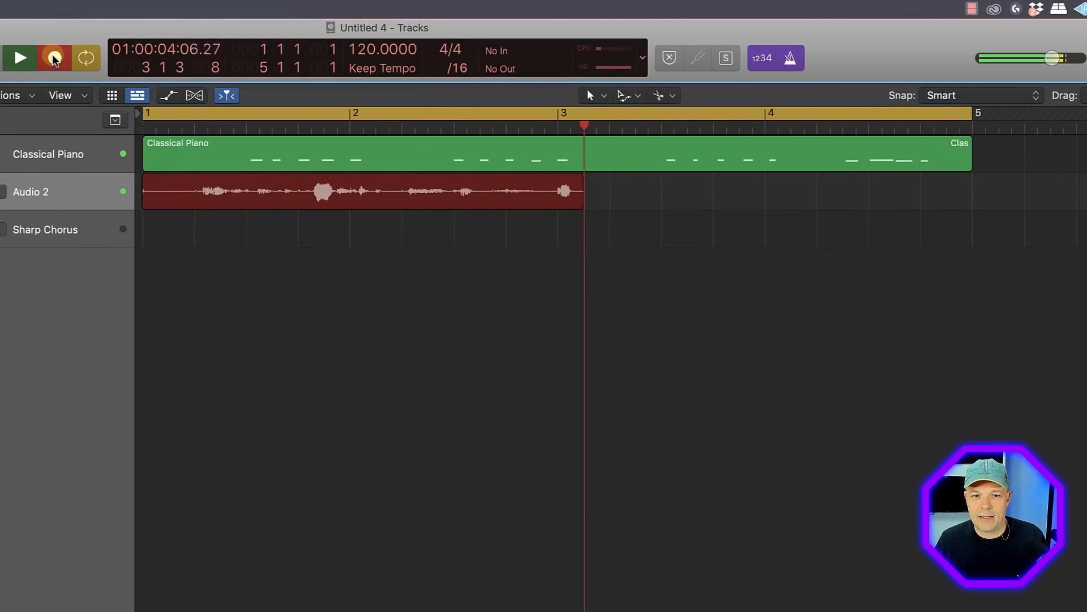
click(55, 58)
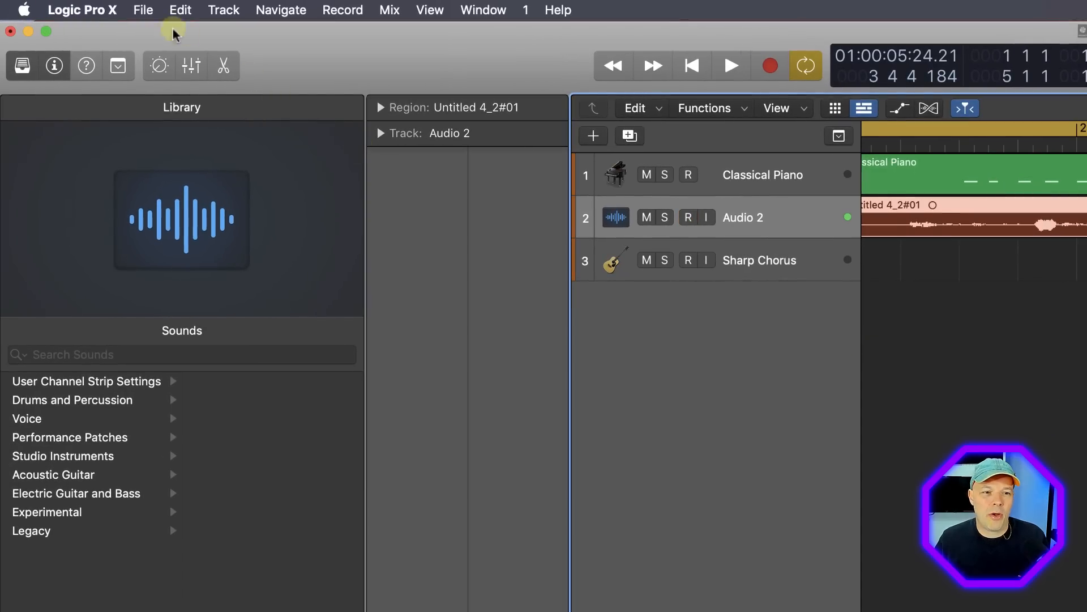
Open the Save As dialog for the project.
click(142, 10)
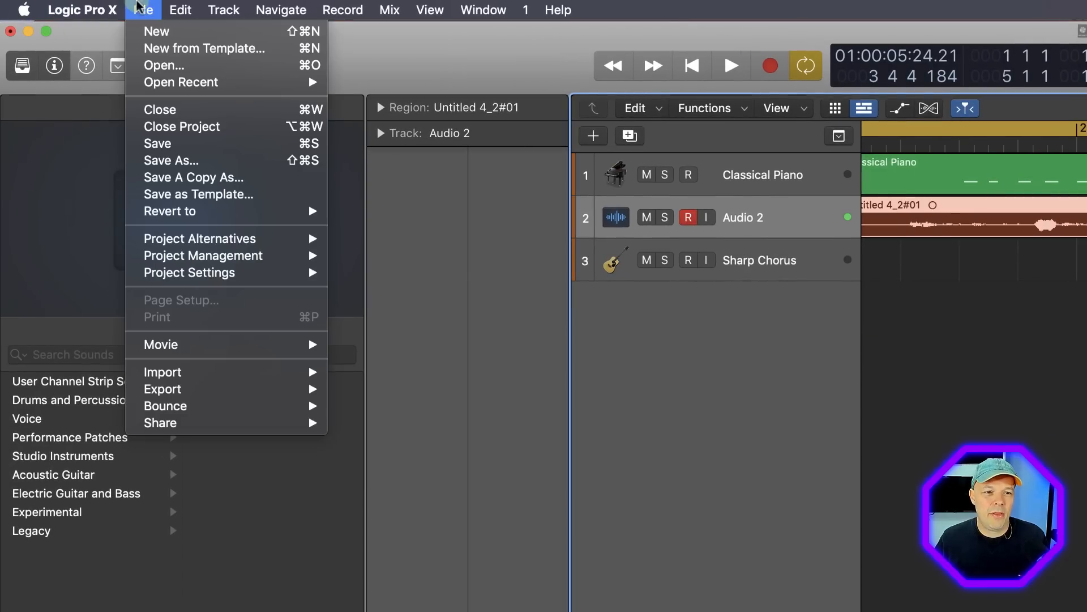
click(211, 163)
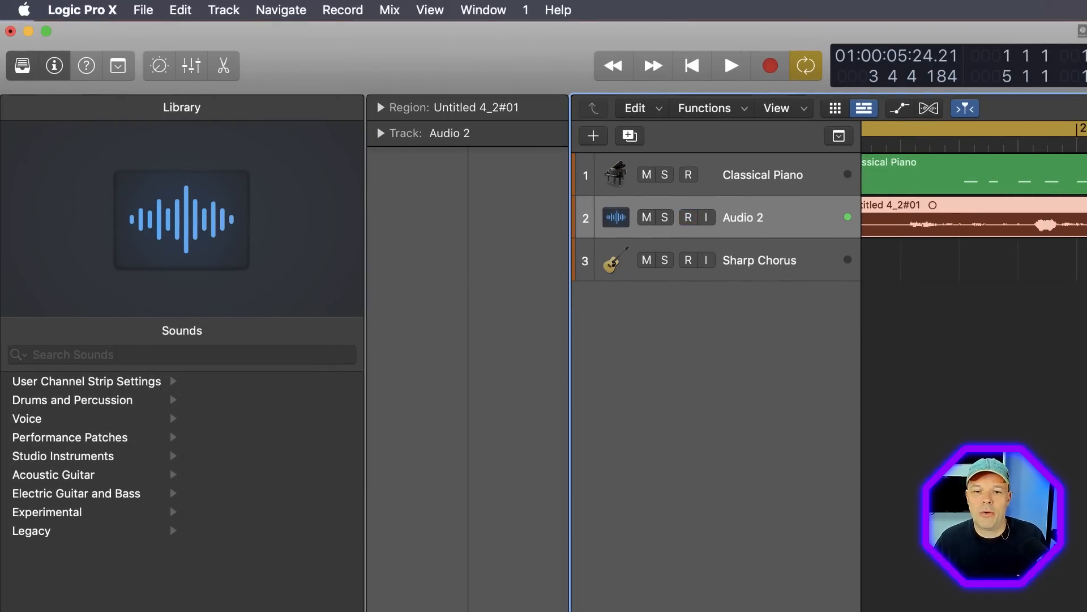
click(143, 10)
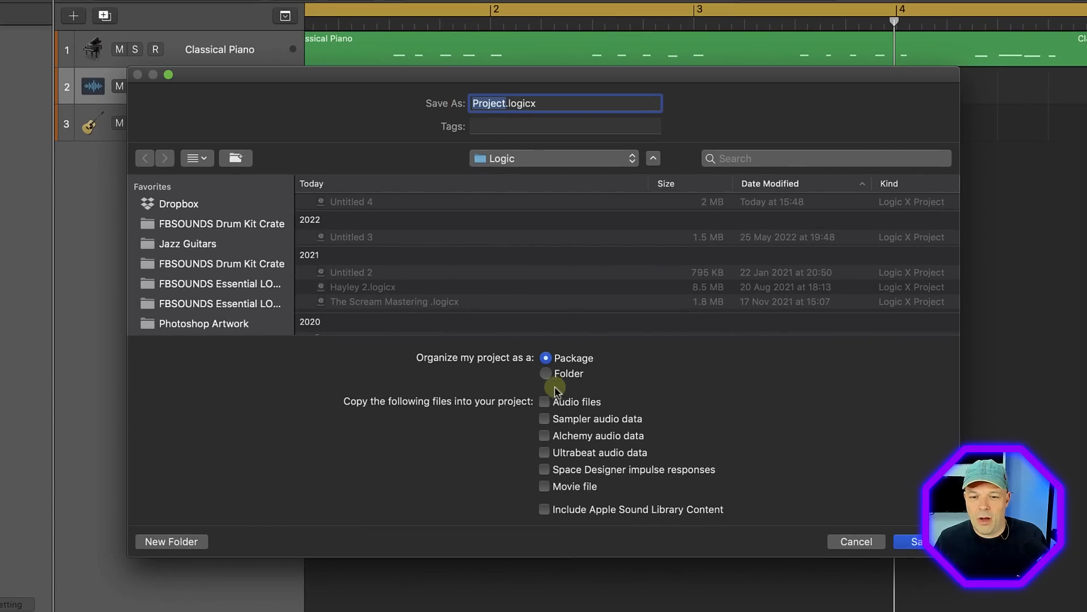